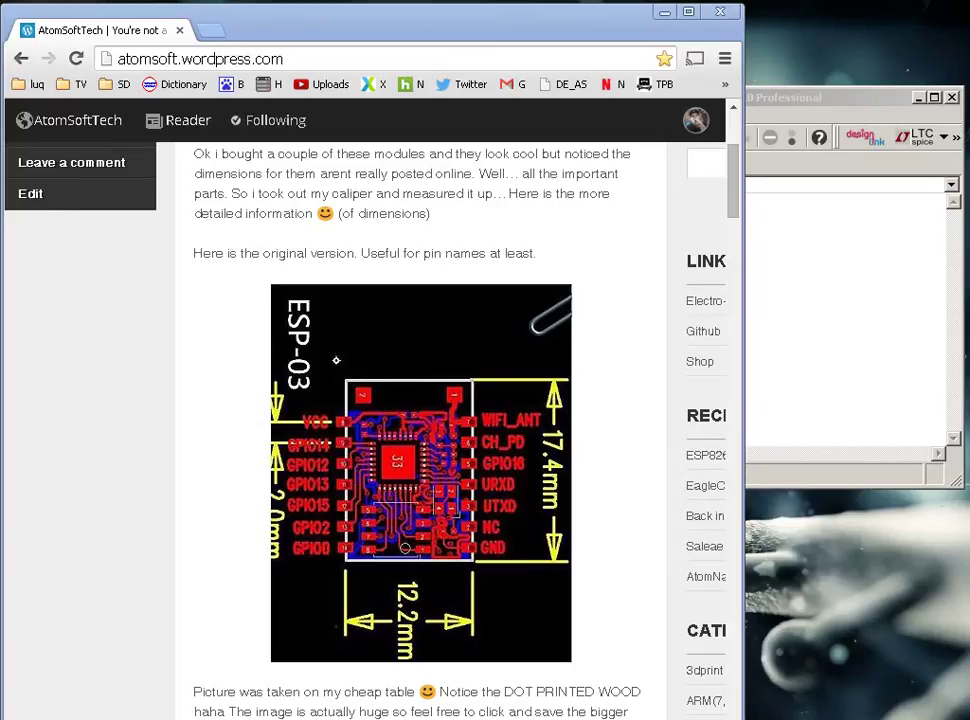
- Widen the Chrome window and open the 'ESP8266 ESP-03 Module Dimensions' post
{"action": "left_click_drag", "start_coordinate": [742, 718], "coordinate": [768, 704]}
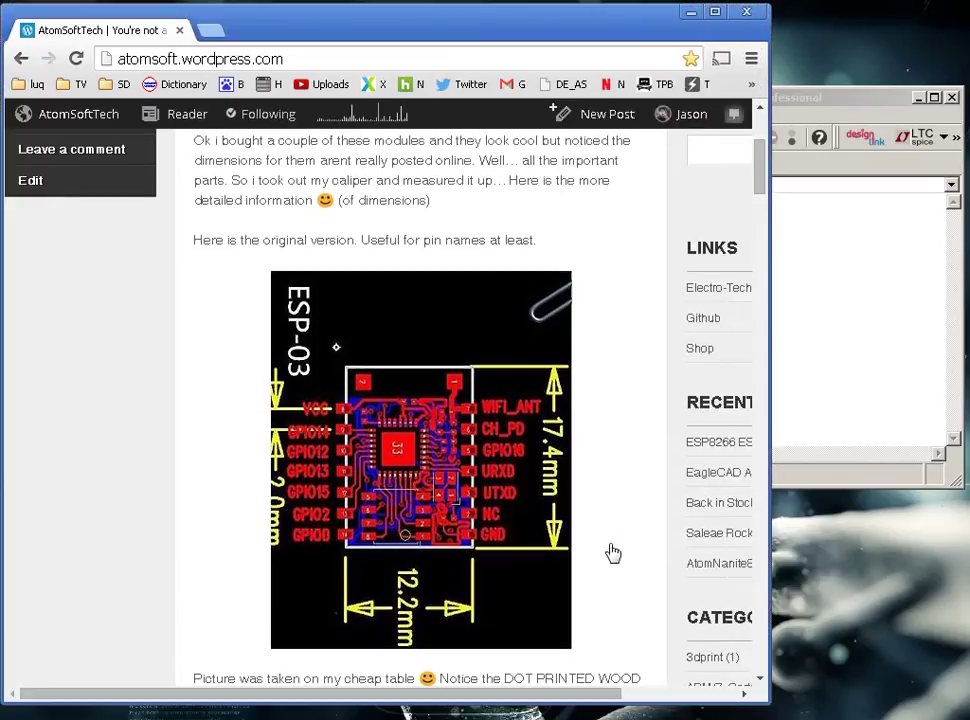
{"action": "scroll", "coordinate": [615, 533], "scroll_direction": "up", "scroll_amount": 2}
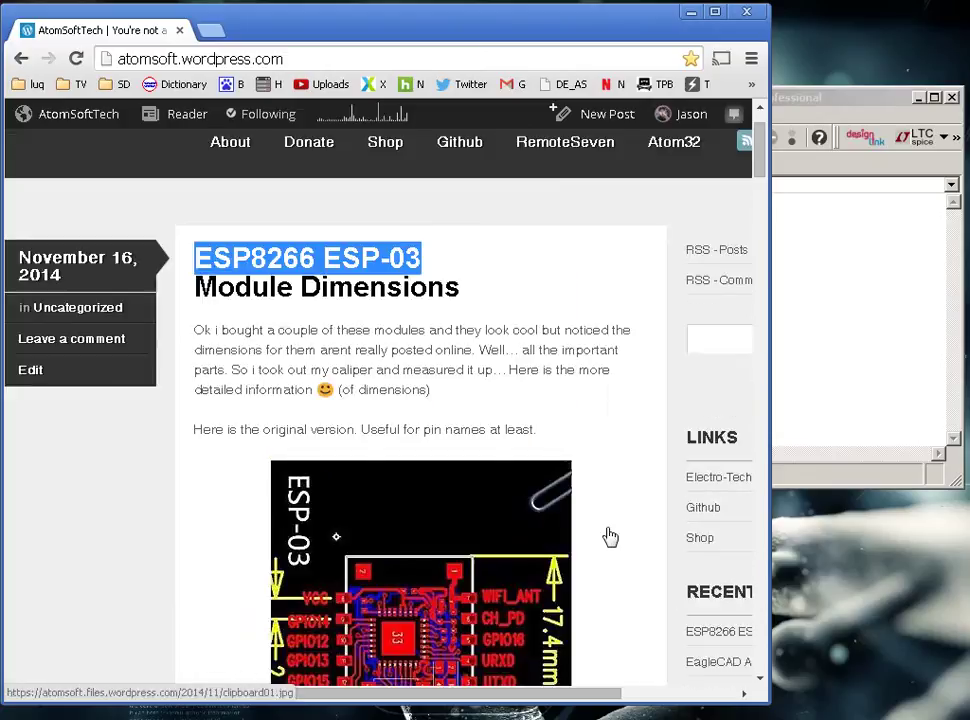
{"action": "left_click", "coordinate": [426, 287]}
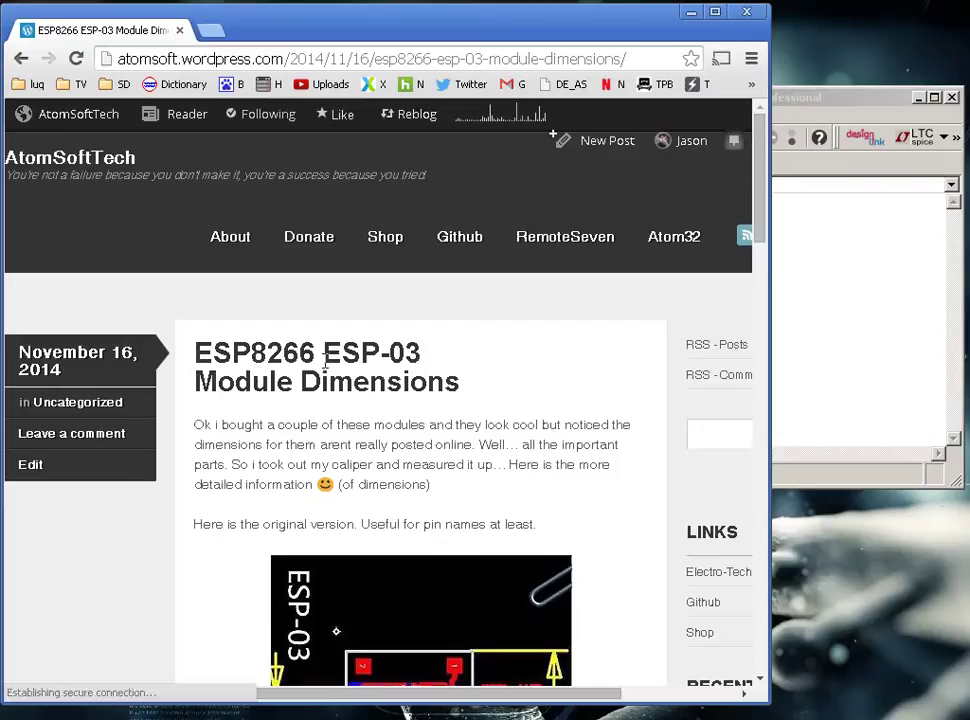
- Scroll the post to the dimensioned module photo showing 12.16mm by 17.45mm
{"action": "scroll", "coordinate": [437, 468], "scroll_direction": "down", "scroll_amount": 2}
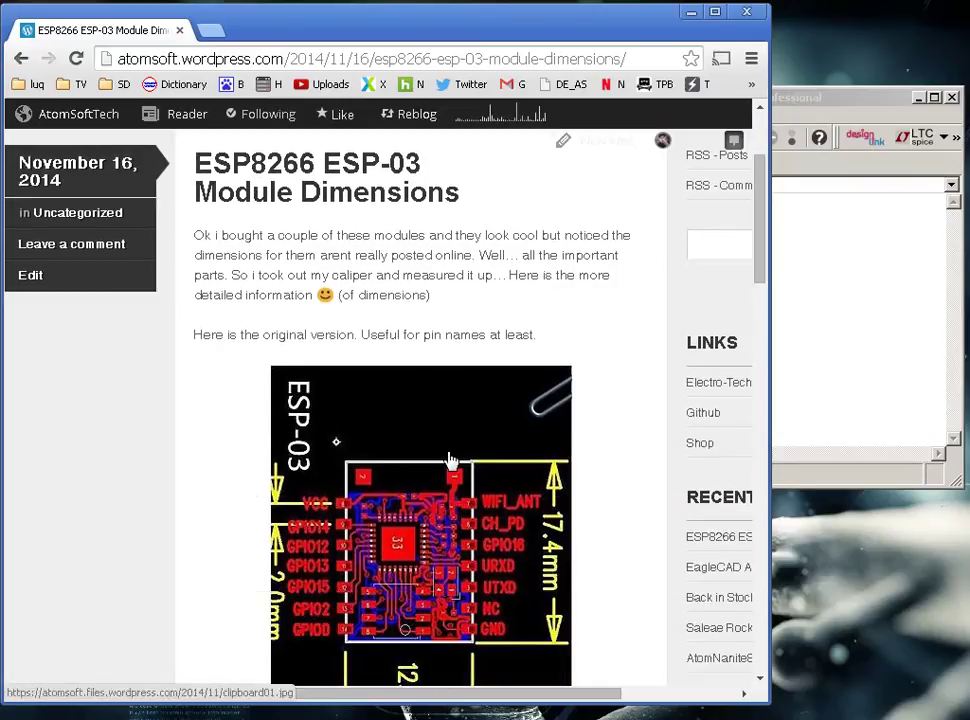
{"action": "left_click", "coordinate": [821, 236]}
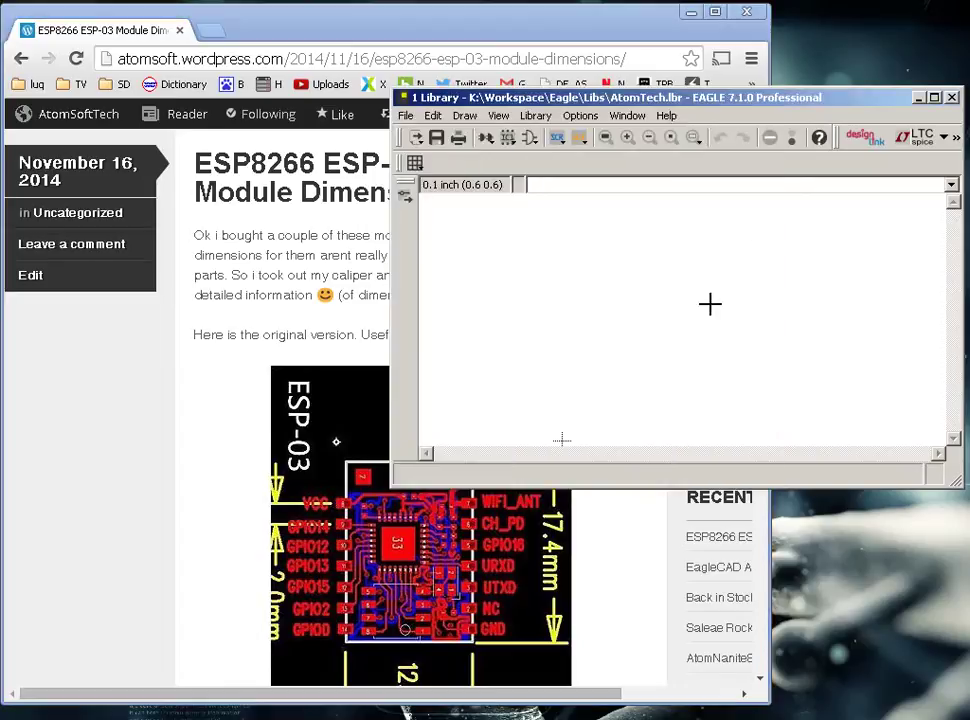
{"action": "left_click", "coordinate": [233, 372]}
{"action": "scroll", "coordinate": [240, 370], "scroll_direction": "down", "scroll_amount": 2}
{"action": "scroll", "coordinate": [639, 498], "scroll_direction": "down", "scroll_amount": 5}
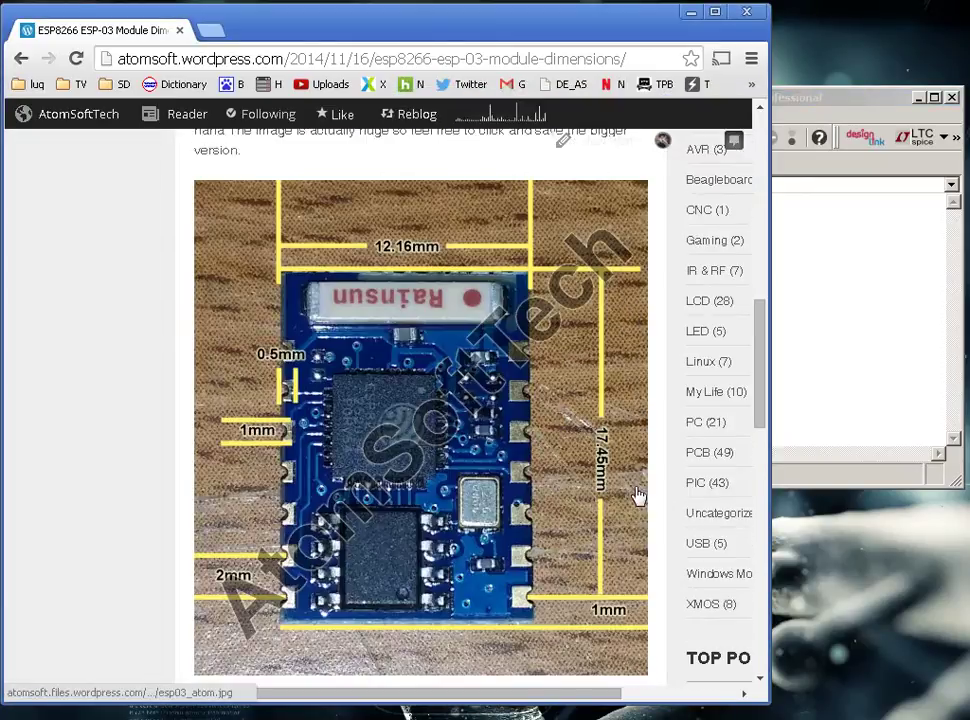
{"action": "scroll", "coordinate": [570, 500], "scroll_direction": "up", "scroll_amount": 2}
{"action": "scroll", "coordinate": [585, 509], "scroll_direction": "down", "scroll_amount": 2}
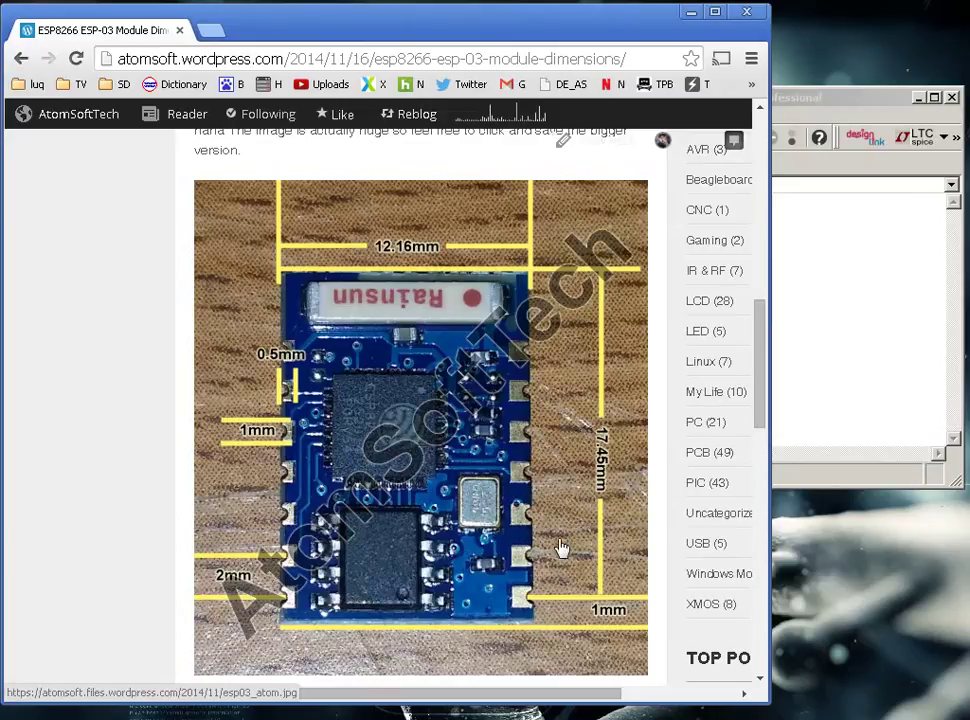
{"action": "scroll", "coordinate": [541, 502], "scroll_direction": "up", "scroll_amount": 2}
{"action": "scroll", "coordinate": [541, 502], "scroll_direction": "up", "scroll_amount": 5}
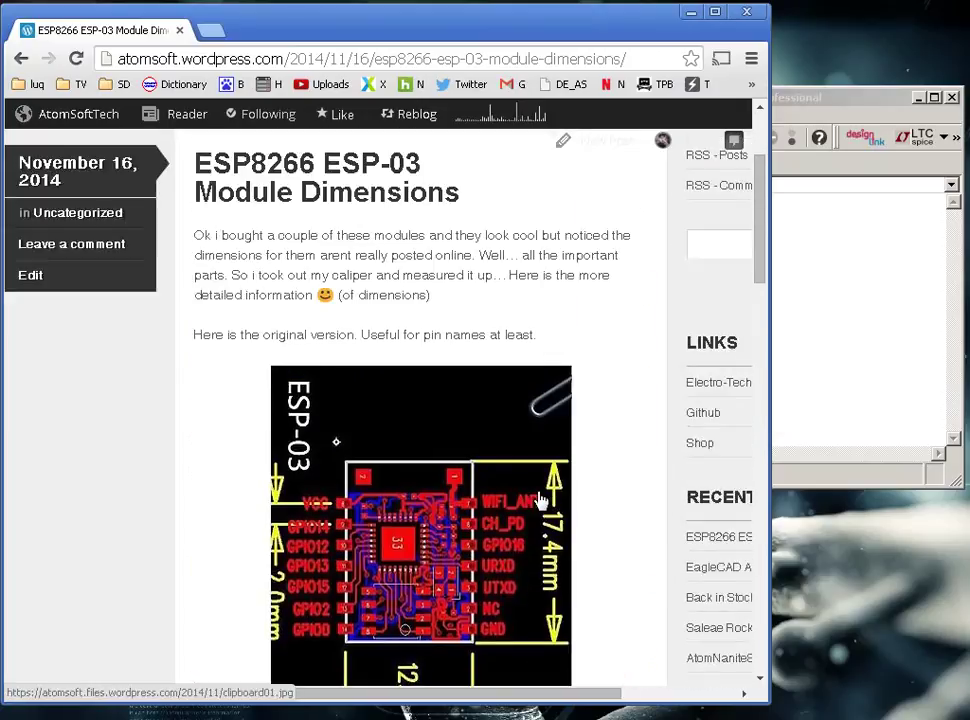
{"action": "scroll", "coordinate": [541, 502], "scroll_direction": "down", "scroll_amount": 2}
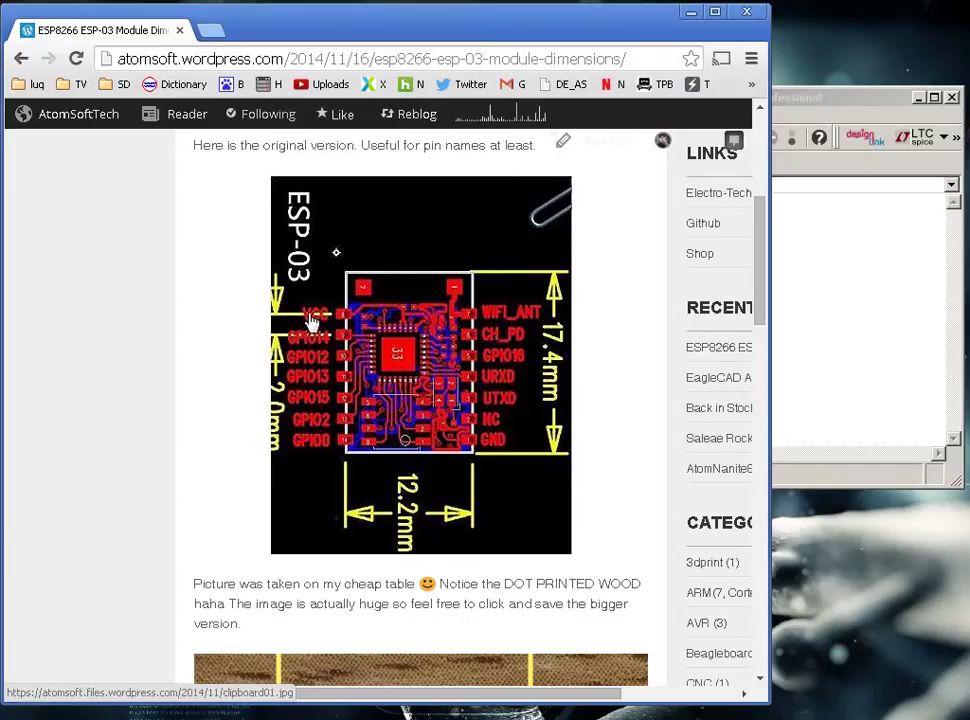
{"action": "scroll", "coordinate": [358, 474], "scroll_direction": "down", "scroll_amount": 1}
{"action": "scroll", "coordinate": [353, 466], "scroll_direction": "up", "scroll_amount": 1}
{"action": "scroll", "coordinate": [340, 370], "scroll_direction": "down", "scroll_amount": 5}
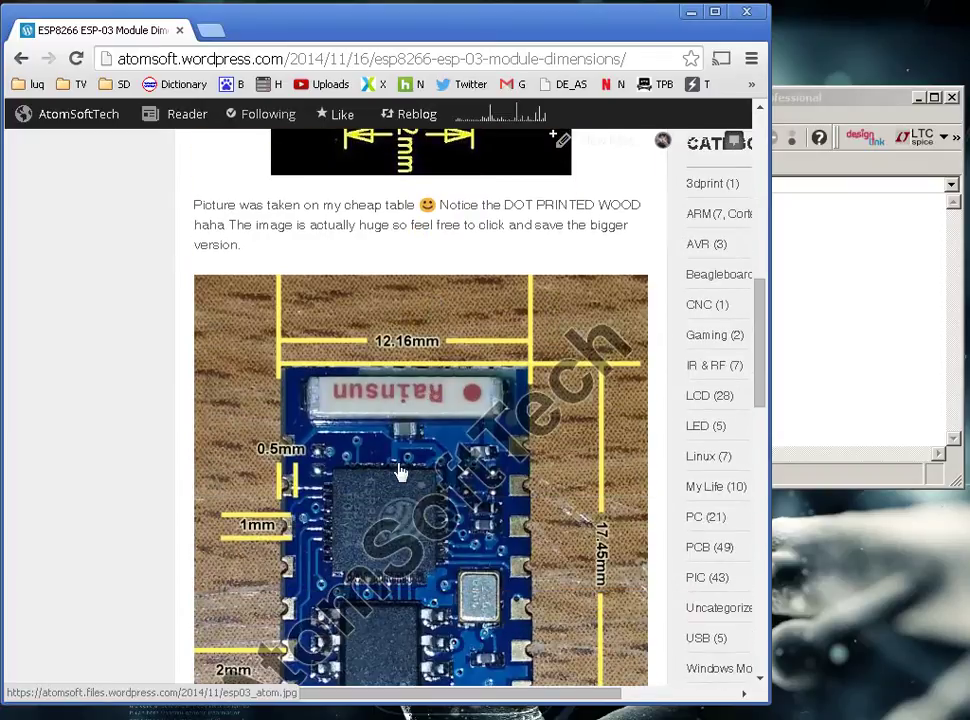
{"action": "scroll", "coordinate": [398, 470], "scroll_direction": "up", "scroll_amount": 1}
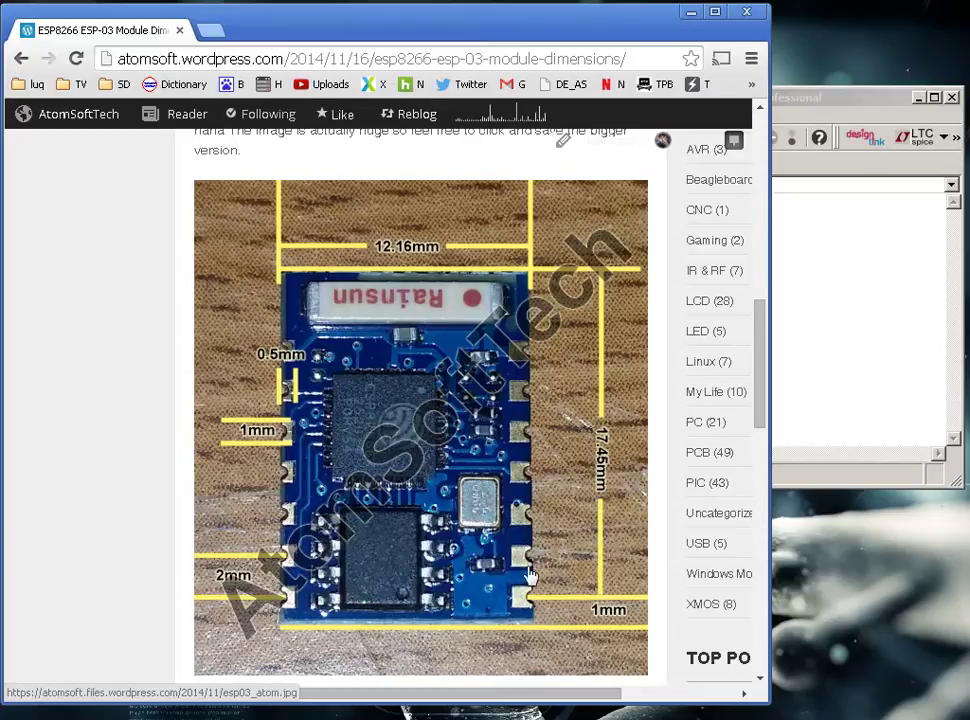
- Arrange the EAGLE library window alongside the blog page and switch back to EAGLE
{"action": "left_click", "coordinate": [855, 311]}
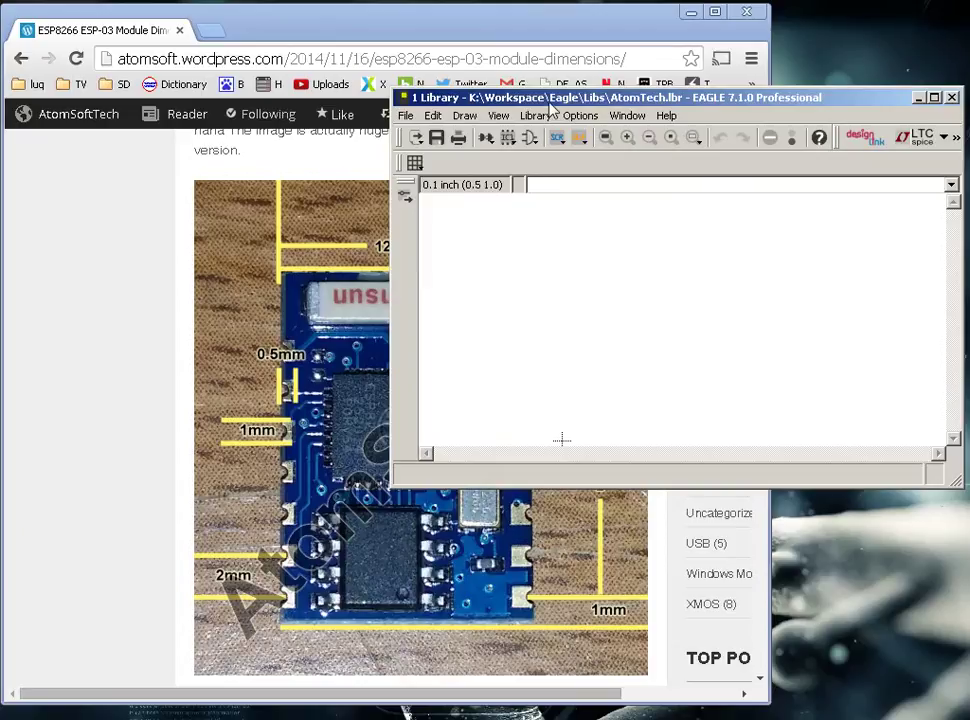
{"action": "left_click_drag", "start_coordinate": [550, 108], "coordinate": [522, 79]}
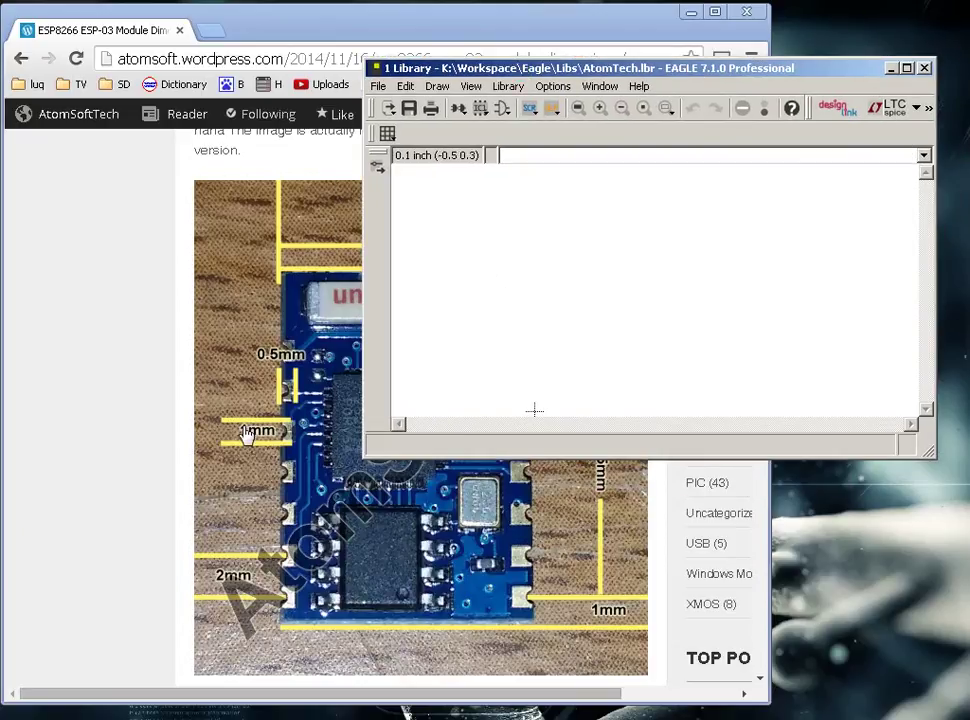
{"action": "left_click", "coordinate": [162, 440]}
{"action": "scroll", "coordinate": [338, 552], "scroll_direction": "up", "scroll_amount": 2}
{"action": "scroll", "coordinate": [338, 552], "scroll_direction": "down", "scroll_amount": 2}
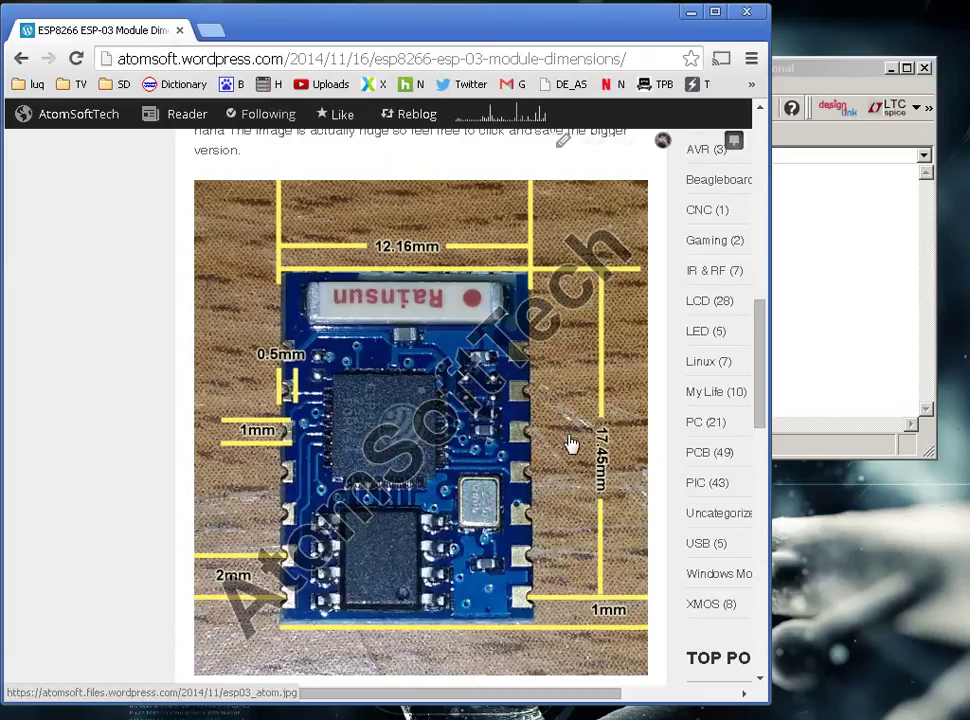
{"action": "key", "text": "alt+Tab"}
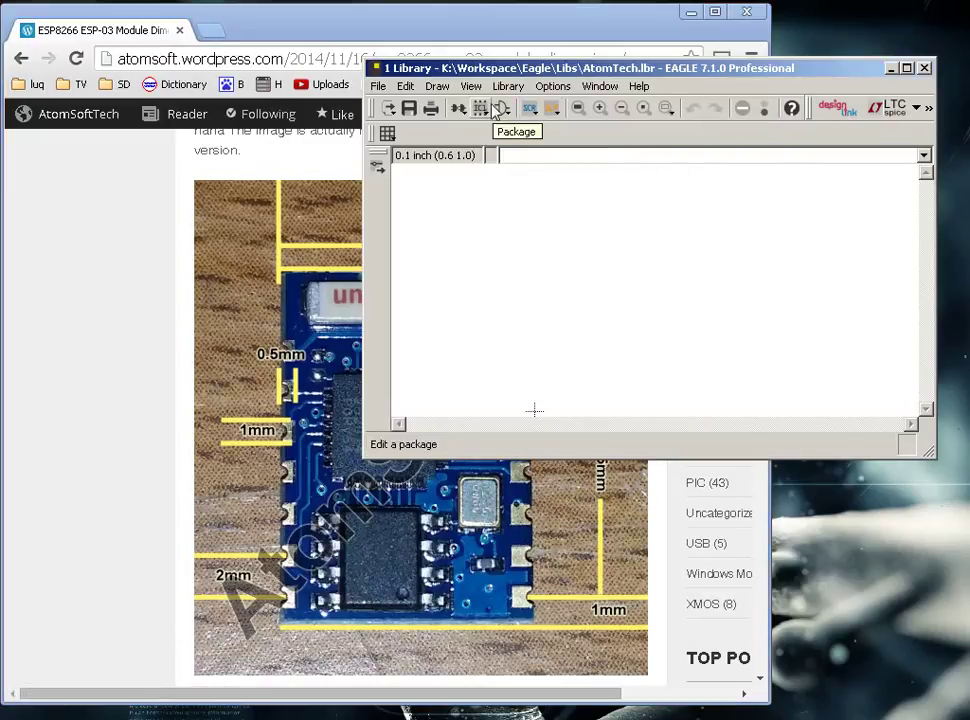
- Create a new package named ESP8266_ESP03 by pasting the name and confirming
{"action": "left_click", "coordinate": [491, 110]}
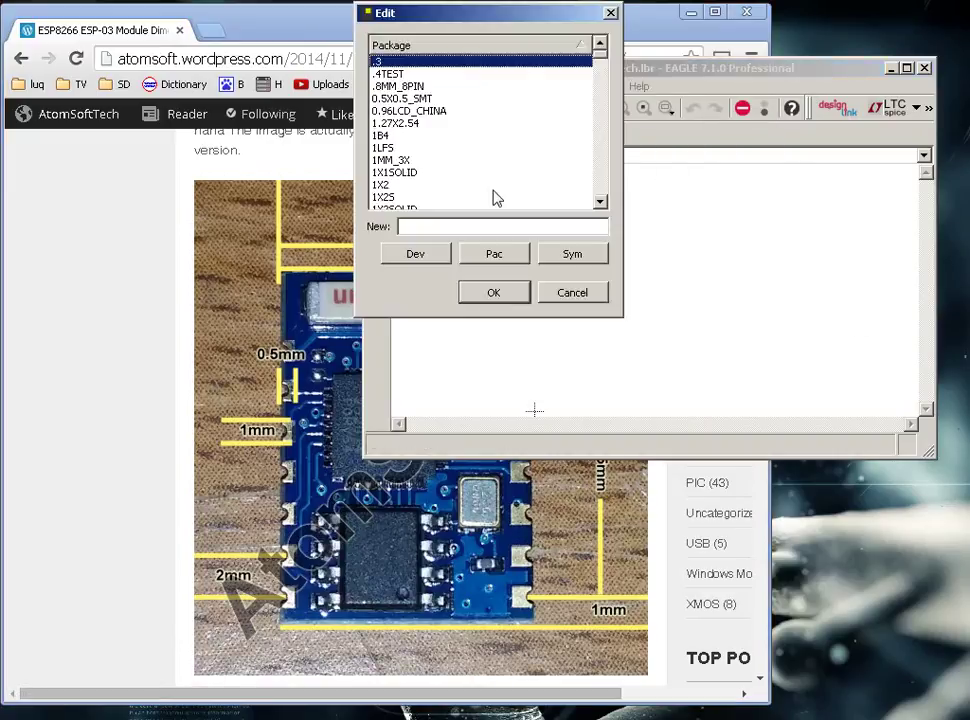
{"action": "right_click", "coordinate": [481, 229]}
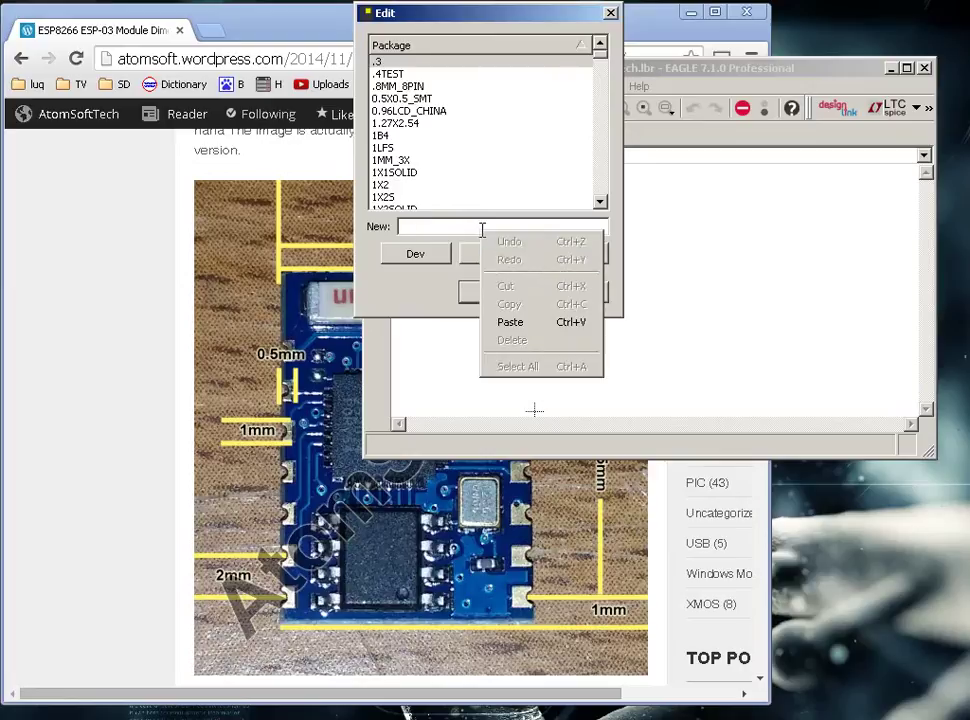
{"action": "left_click", "coordinate": [511, 325]}
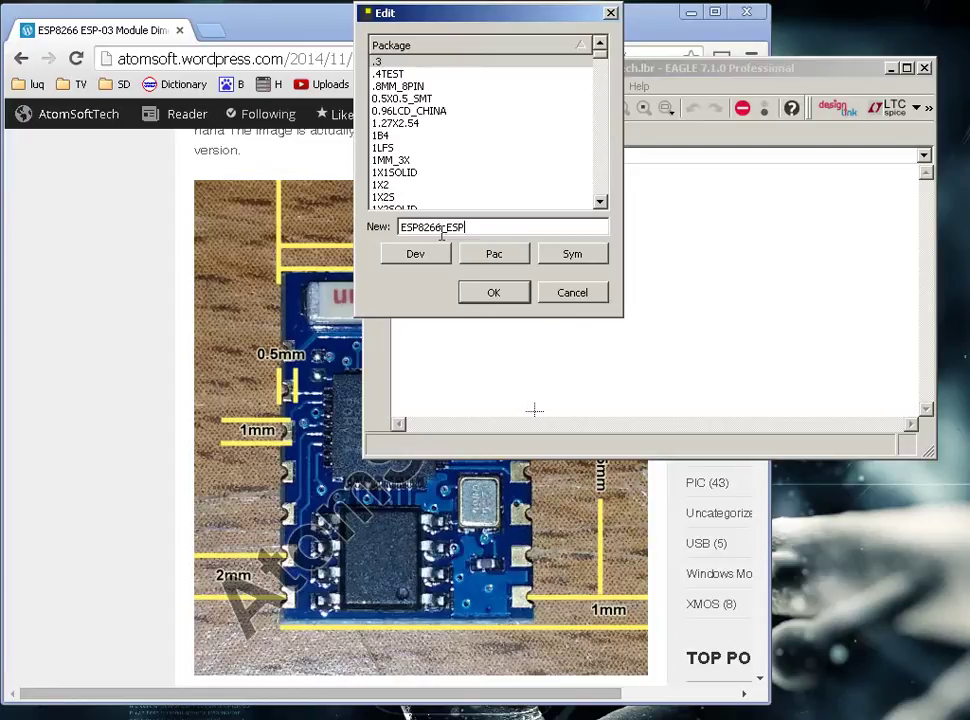
{"action": "key", "text": "Return"}
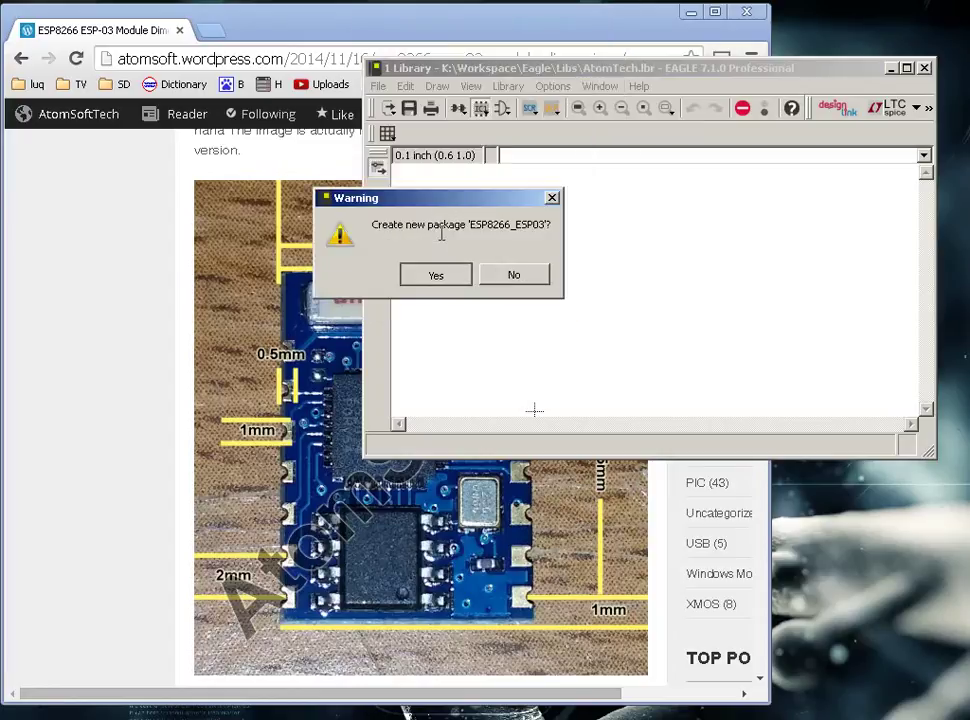
{"action": "key", "text": "Return"}
- Move the EAGLE window top-left, enlarge it, and start a tPlace wire at the origin
{"action": "left_click_drag", "start_coordinate": [572, 69], "coordinate": [742, 161]}
{"action": "left_click_drag", "start_coordinate": [846, 197], "coordinate": [848, 198]}
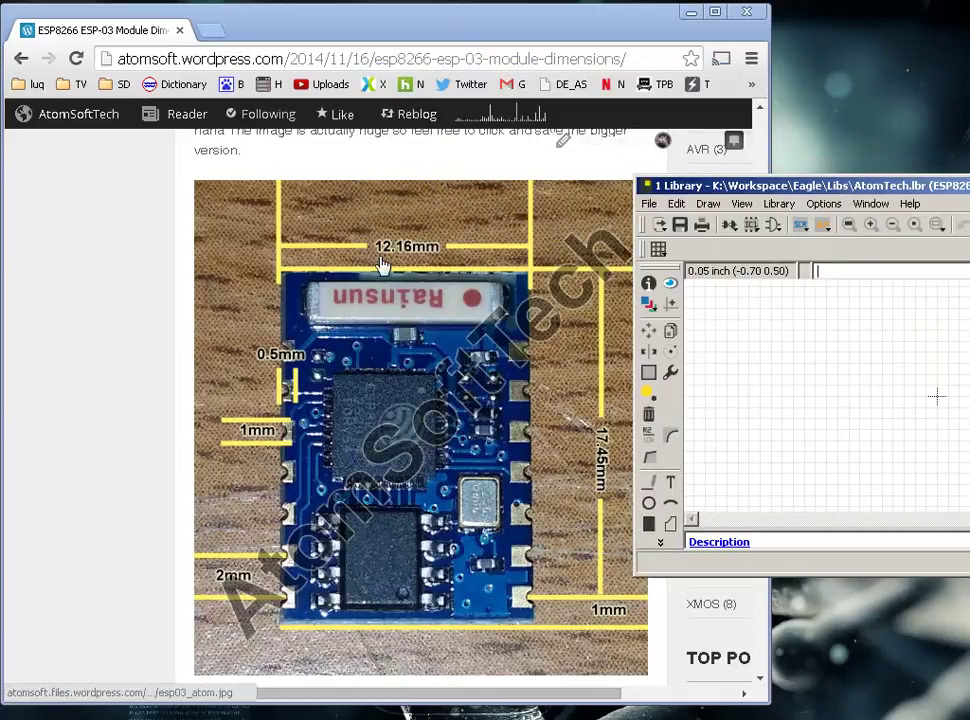
{"action": "left_click_drag", "start_coordinate": [728, 190], "coordinate": [146, 110]}
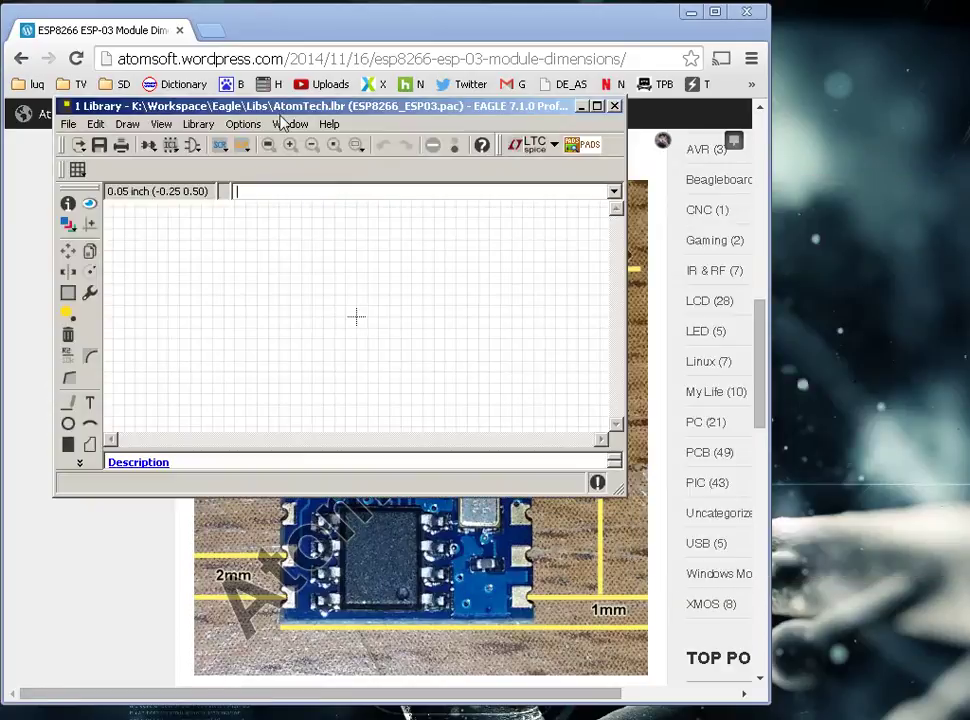
{"action": "left_click_drag", "start_coordinate": [281, 110], "coordinate": [272, 44]}
{"action": "left_click_drag", "start_coordinate": [620, 421], "coordinate": [735, 636]}
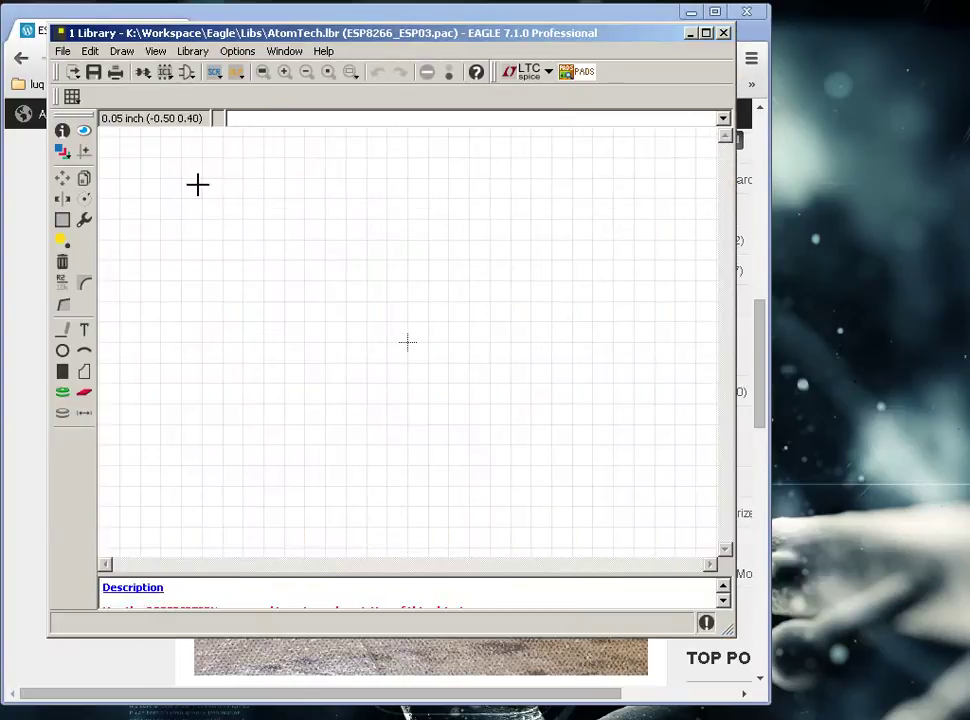
{"action": "left_click", "coordinate": [63, 329]}
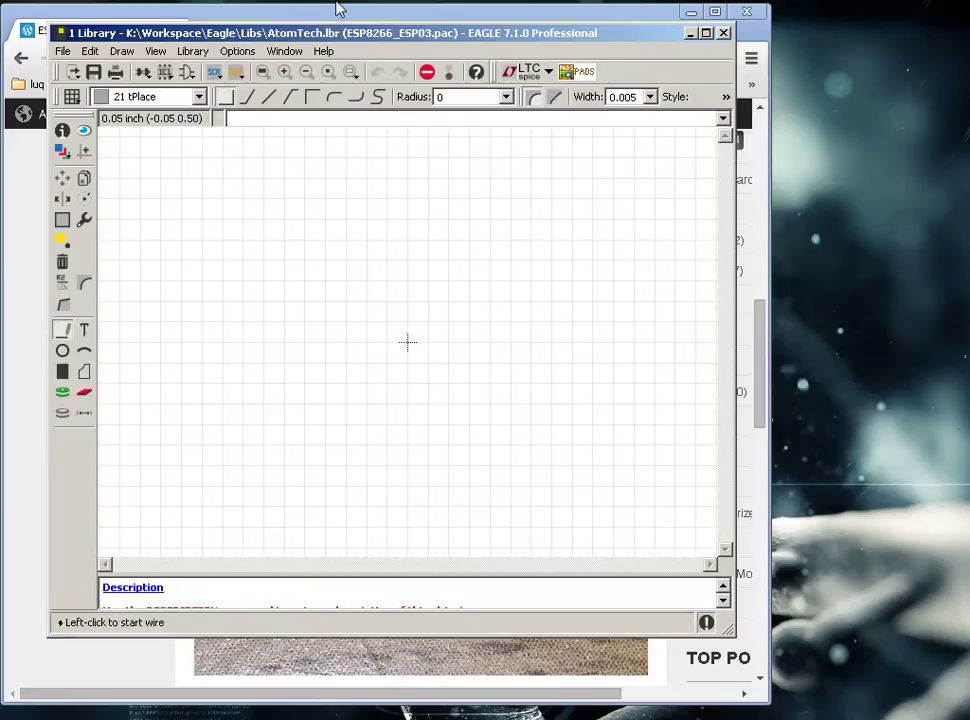
{"action": "left_click", "coordinate": [407, 342]}
{"action": "middle_click_drag", "start_coordinate": [509, 297], "coordinate": [387, 422]}
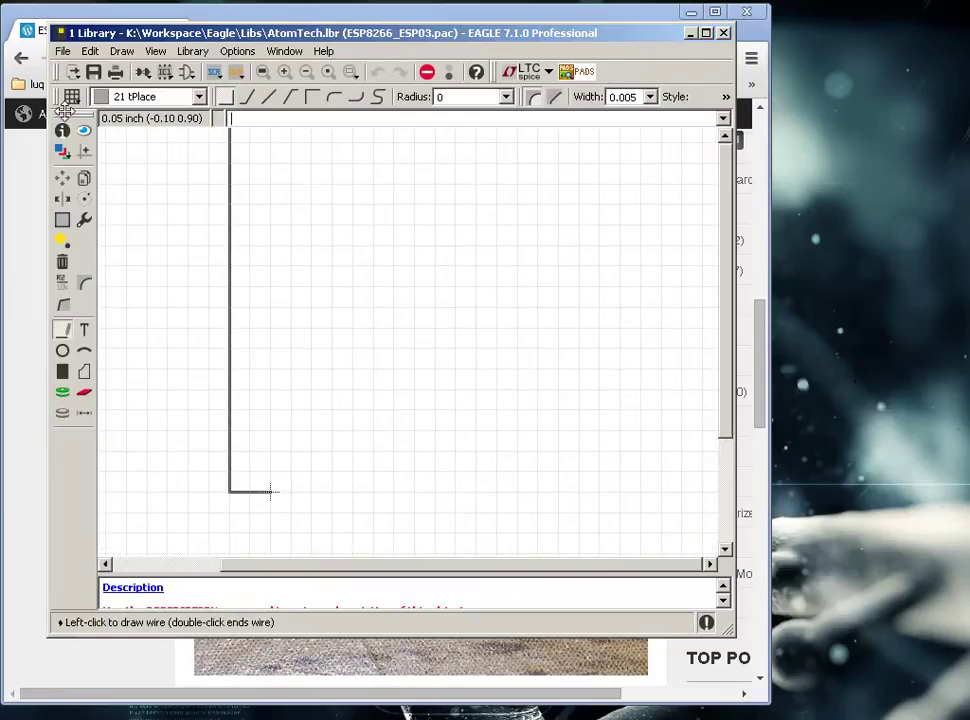
- Set the grid unit to mm with a size of 0.1
{"action": "left_click", "coordinate": [72, 96]}
{"action": "left_click", "coordinate": [182, 101]}
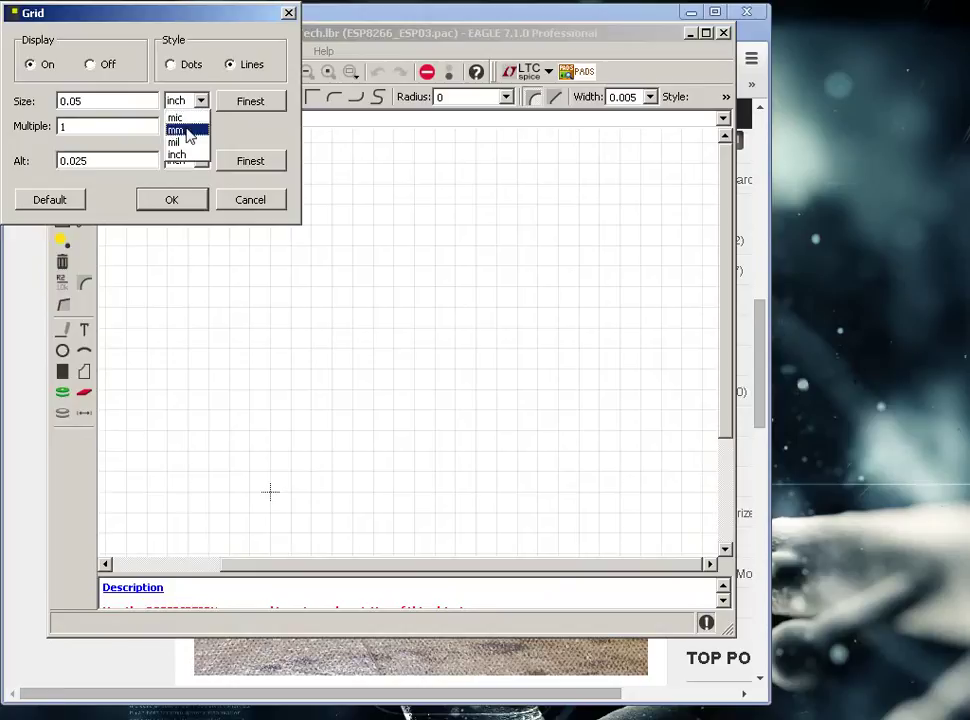
{"action": "left_click", "coordinate": [189, 131]}
{"action": "double_click", "coordinate": [113, 103]}
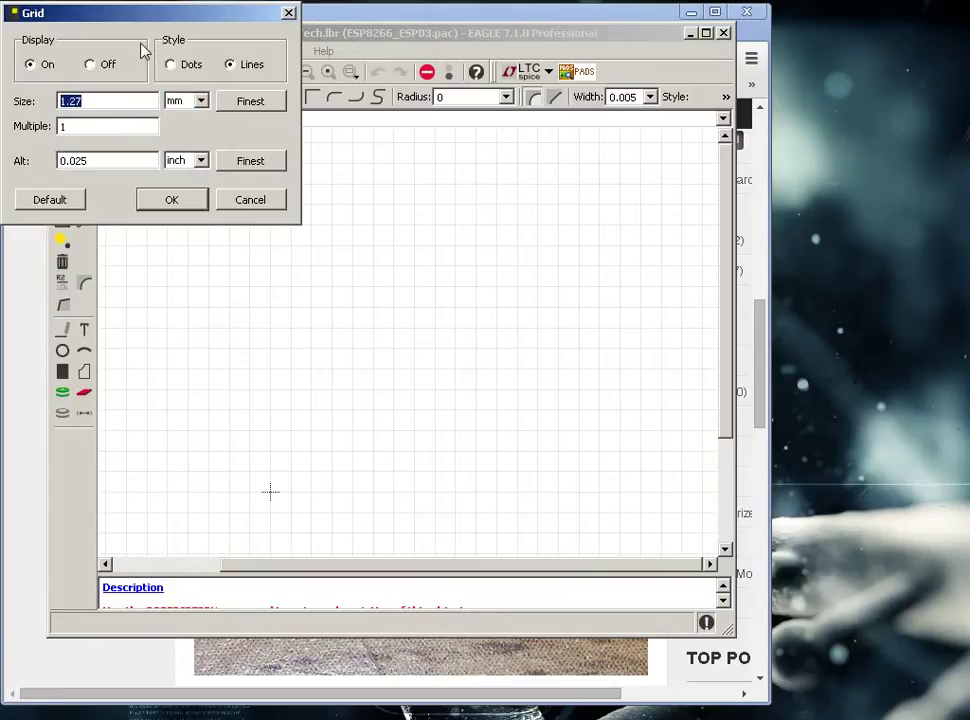
{"action": "type", "text": ".1"}
{"action": "key", "text": "Return"}
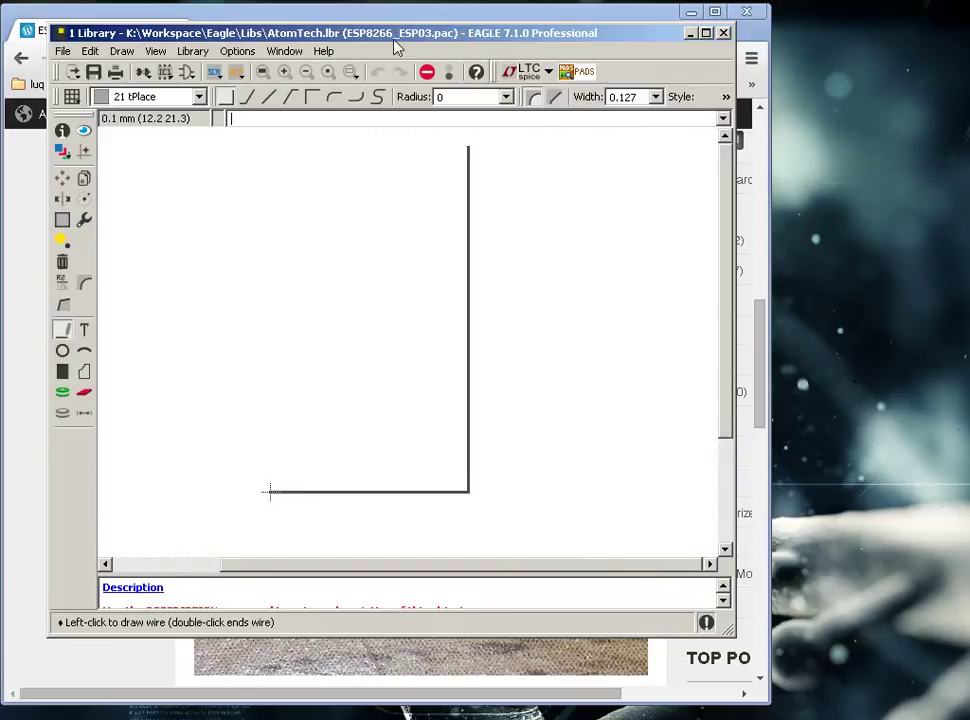
- Move EAGLE aside and review the module dimensions on the blog page
{"action": "left_click_drag", "start_coordinate": [395, 41], "coordinate": [455, 326]}
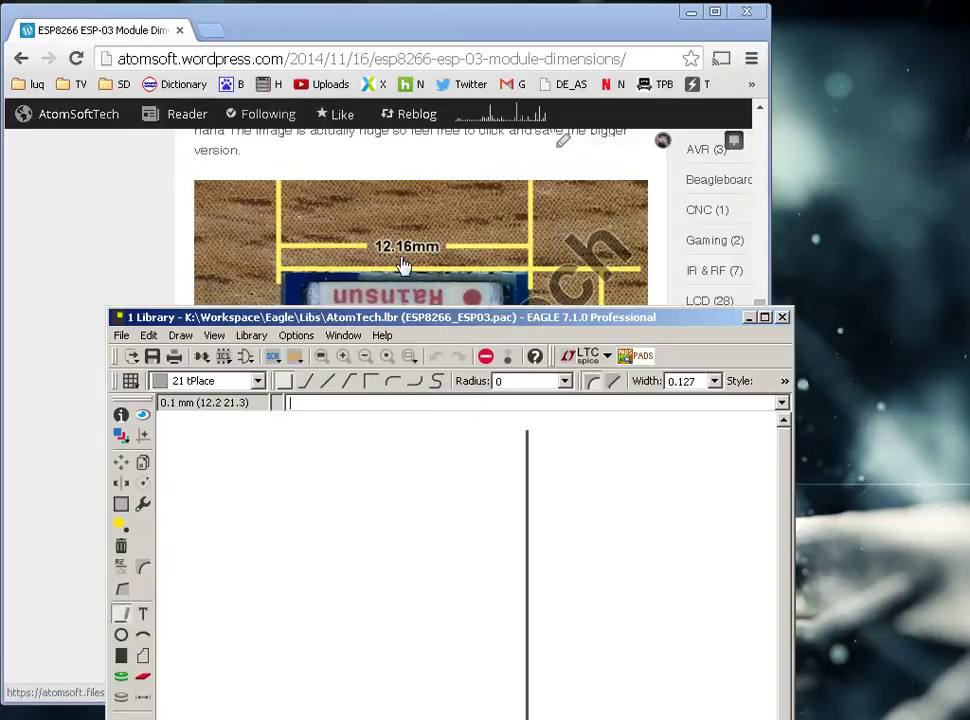
{"action": "left_click", "coordinate": [133, 231]}
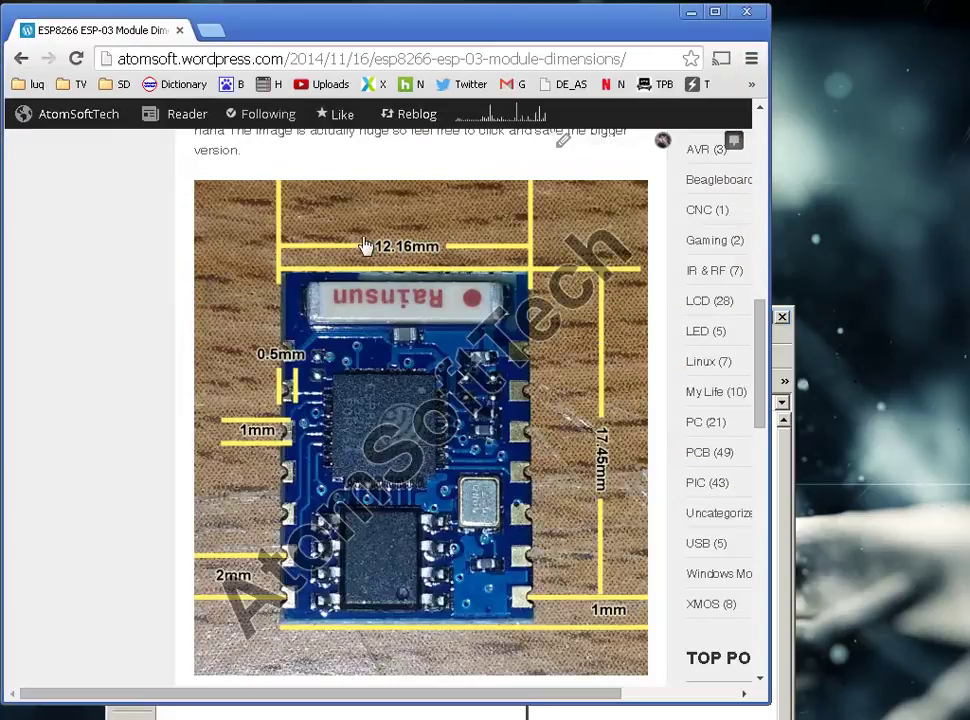
{"action": "scroll", "coordinate": [410, 296], "scroll_direction": "up", "scroll_amount": 1}
{"action": "scroll", "coordinate": [410, 296], "scroll_direction": "up", "scroll_amount": 4}
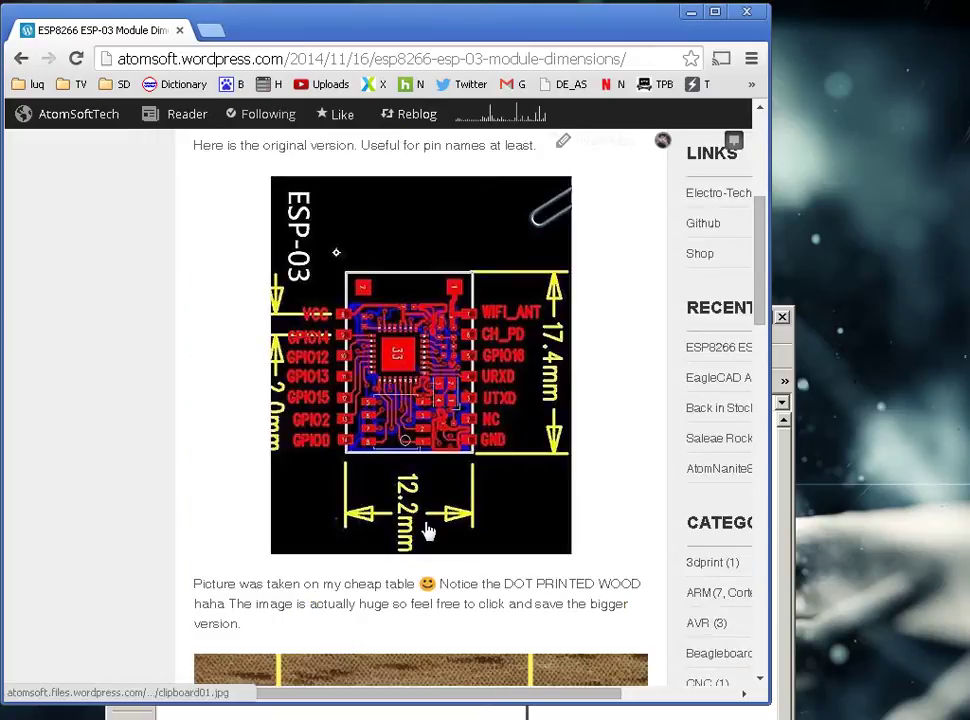
{"action": "scroll", "coordinate": [420, 400], "scroll_direction": "down", "scroll_amount": 6}
{"action": "scroll", "coordinate": [385, 285], "scroll_direction": "up", "scroll_amount": 1}
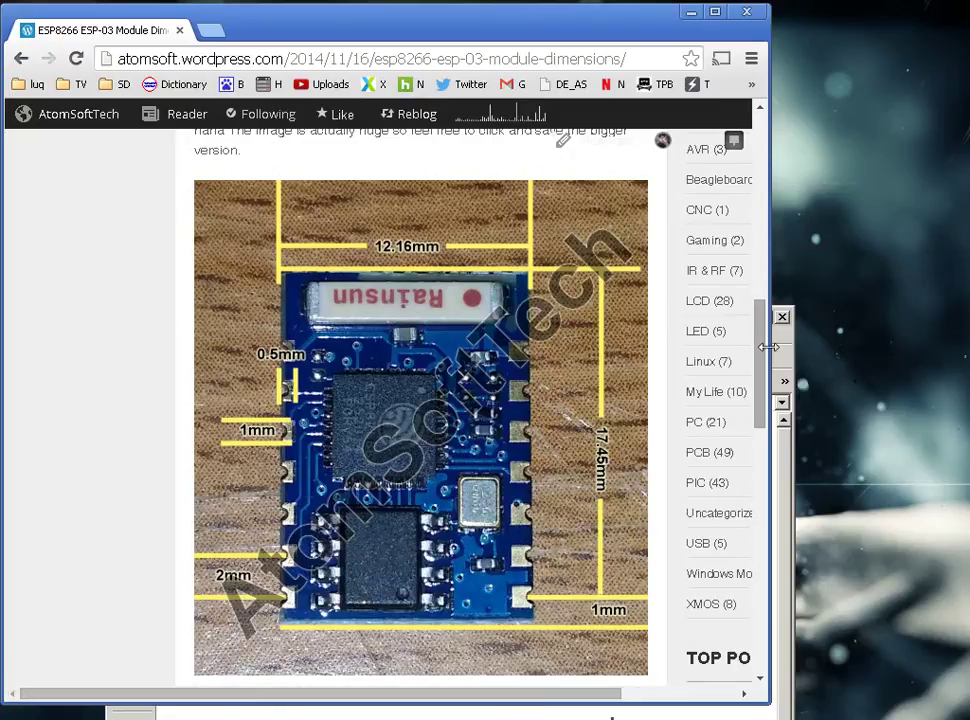
- Draw the closed rectangular tPlace outline from its lower-left to top-right corner
{"action": "left_click", "coordinate": [784, 356]}
{"action": "left_click_drag", "start_coordinate": [673, 321], "coordinate": [590, 66]}
{"action": "left_click", "coordinate": [255, 519]}
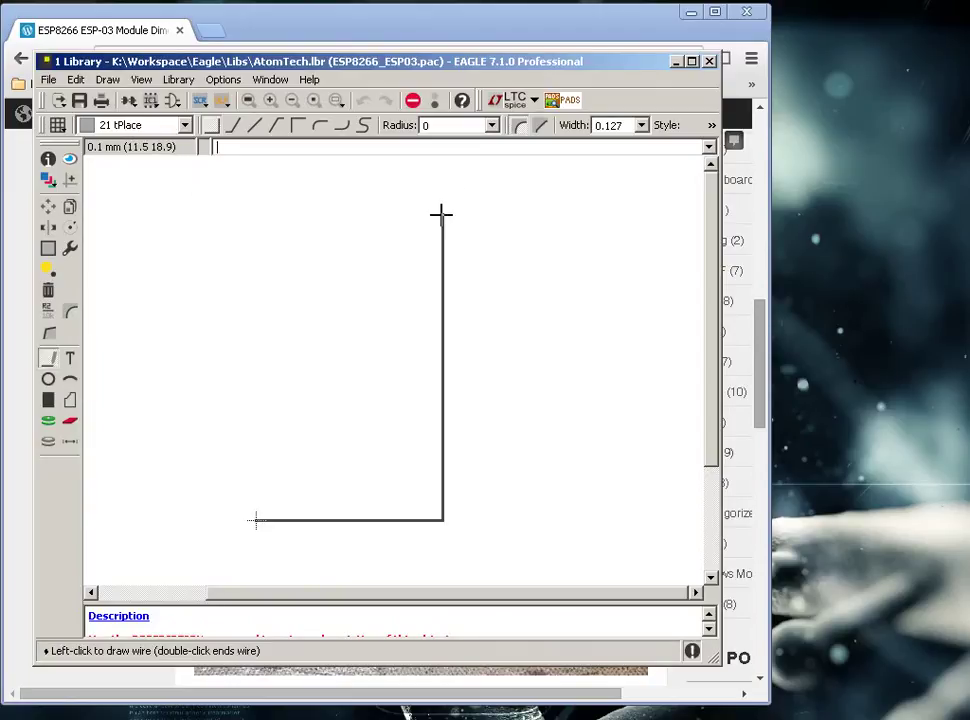
{"action": "scroll", "coordinate": [437, 240], "scroll_direction": "down", "scroll_amount": 1}
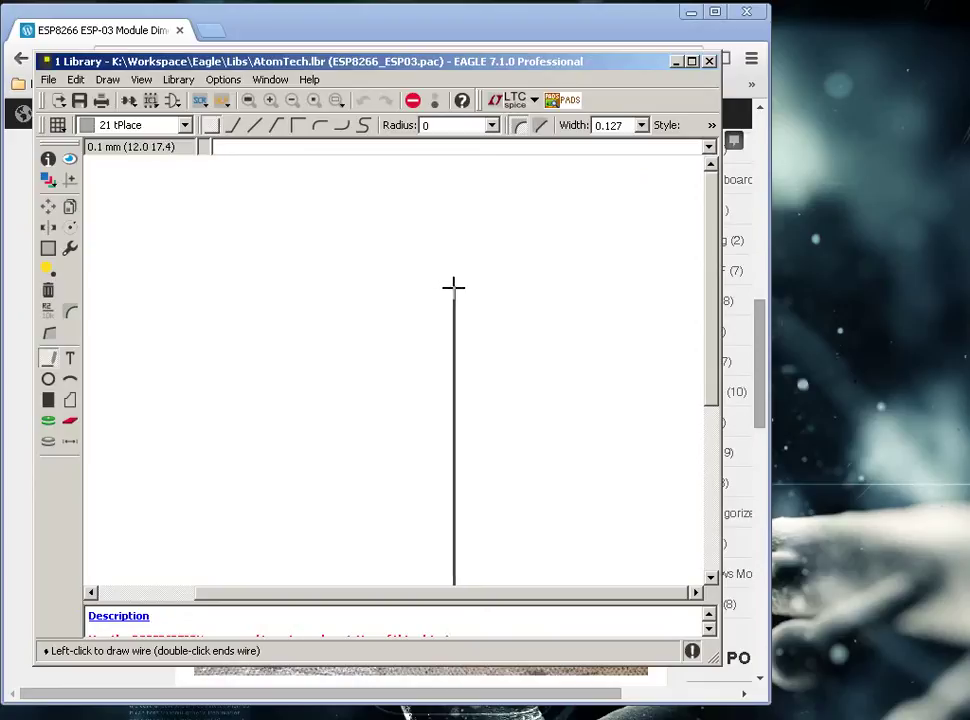
{"action": "left_click", "coordinate": [455, 287]}
{"action": "scroll", "coordinate": [318, 318], "scroll_direction": "up", "scroll_amount": 2}
{"action": "scroll", "coordinate": [318, 318], "scroll_direction": "up", "scroll_amount": 3}
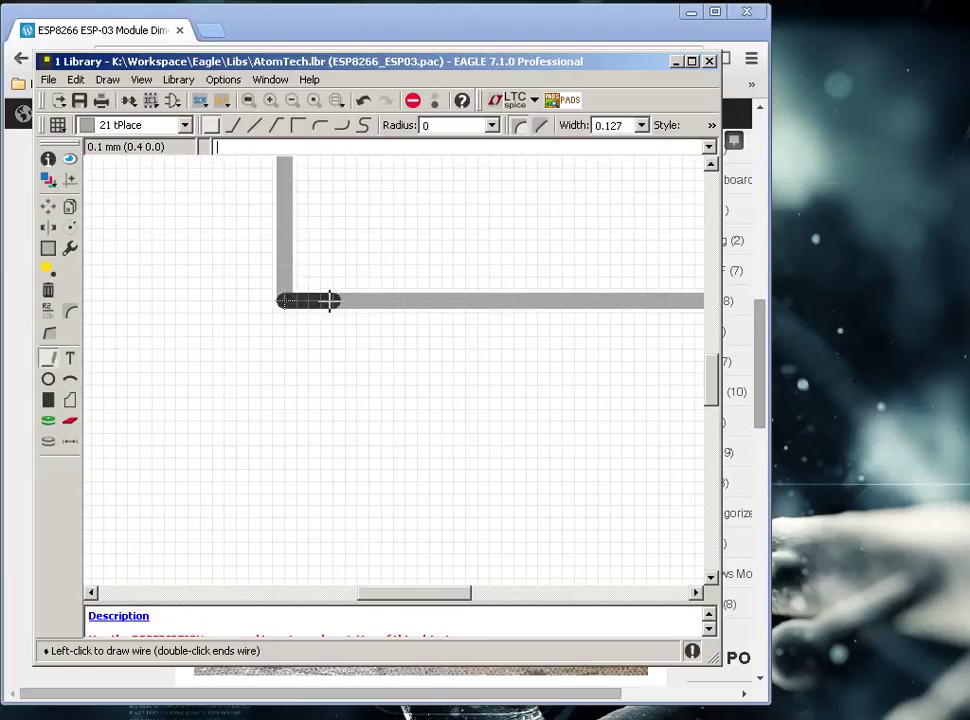
{"action": "double_click", "coordinate": [288, 301]}
{"action": "scroll", "coordinate": [346, 340], "scroll_direction": "down", "scroll_amount": 5}
{"action": "middle_click_drag", "start_coordinate": [547, 221], "coordinate": [483, 377]}
{"action": "scroll", "coordinate": [457, 372], "scroll_direction": "up", "scroll_amount": 1}
{"action": "scroll", "coordinate": [355, 376], "scroll_direction": "down", "scroll_amount": 1}
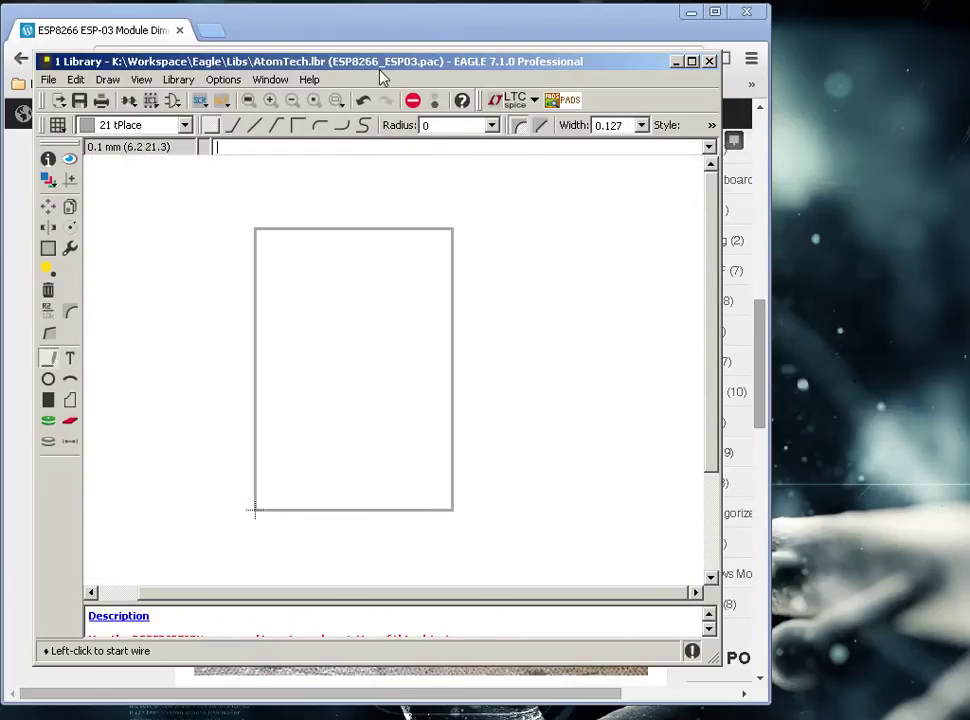
- Recheck the module dimensions photo, then return to the EAGLE editor
{"action": "left_click_drag", "start_coordinate": [371, 66], "coordinate": [750, 75]}
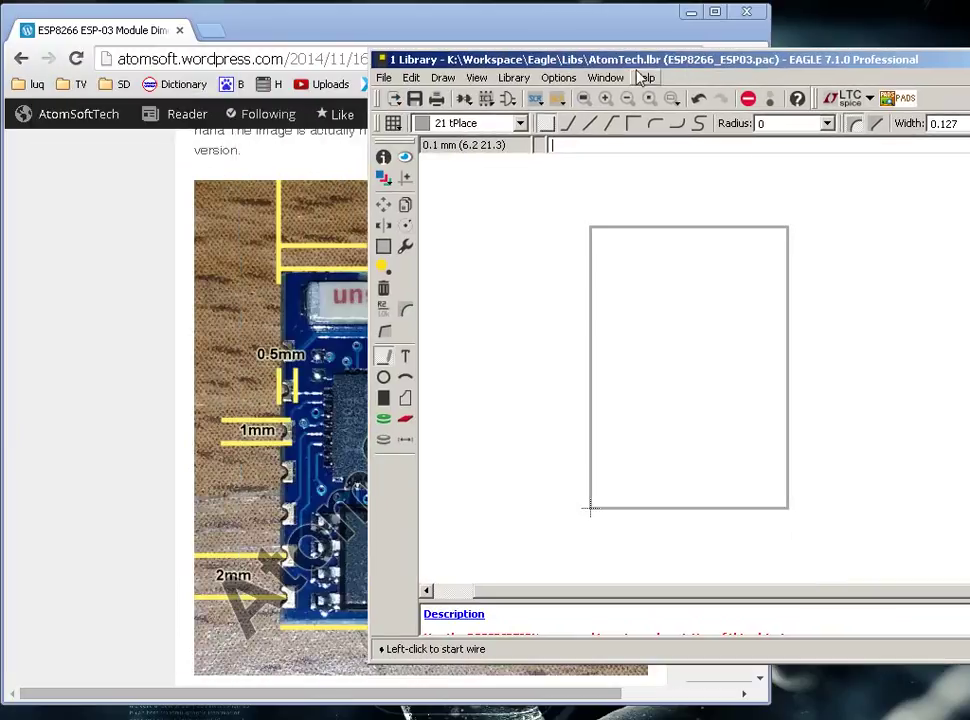
{"action": "left_click", "coordinate": [76, 395]}
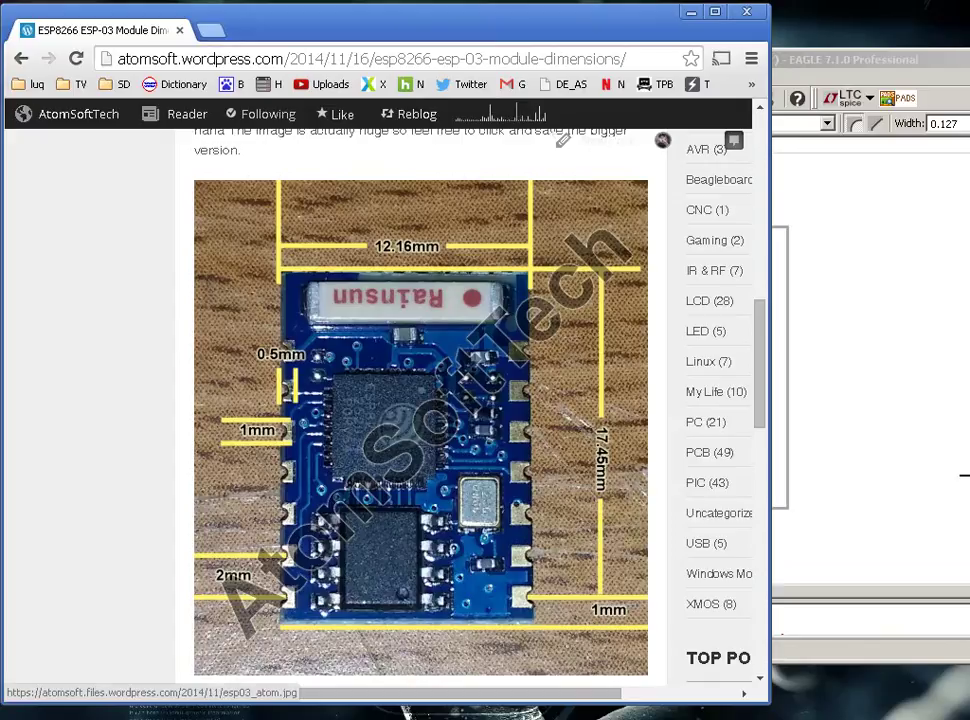
{"action": "left_click", "coordinate": [937, 470]}
- Choose the SMD tool and set the pad size to 1 x 1
{"action": "left_click", "coordinate": [405, 419]}
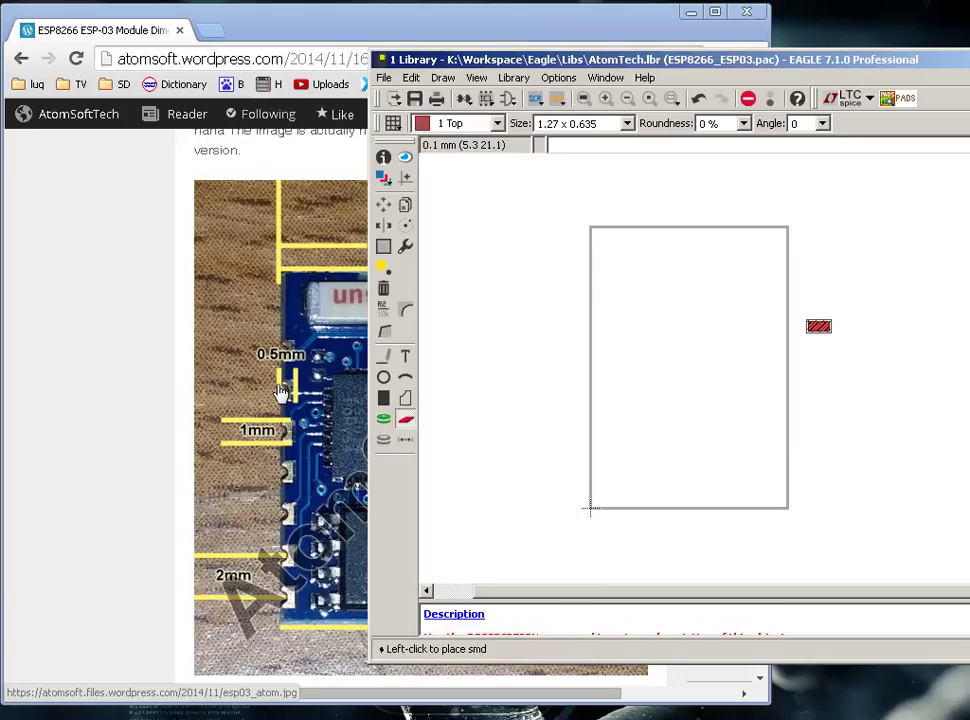
{"action": "triple_click", "coordinate": [598, 123]}
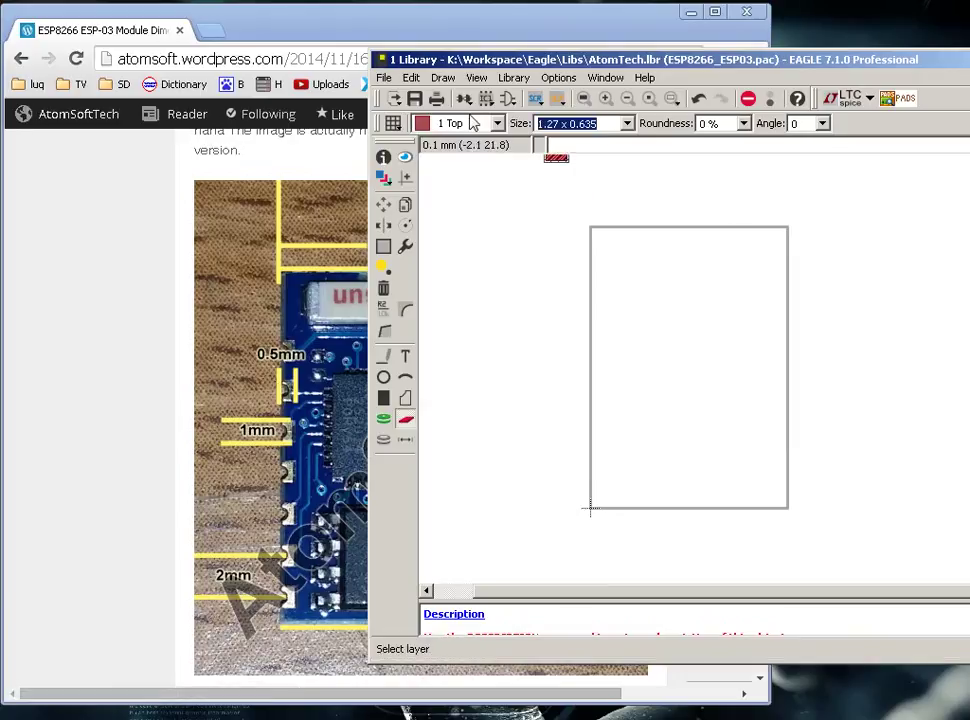
{"action": "type", "text": "1x1"}
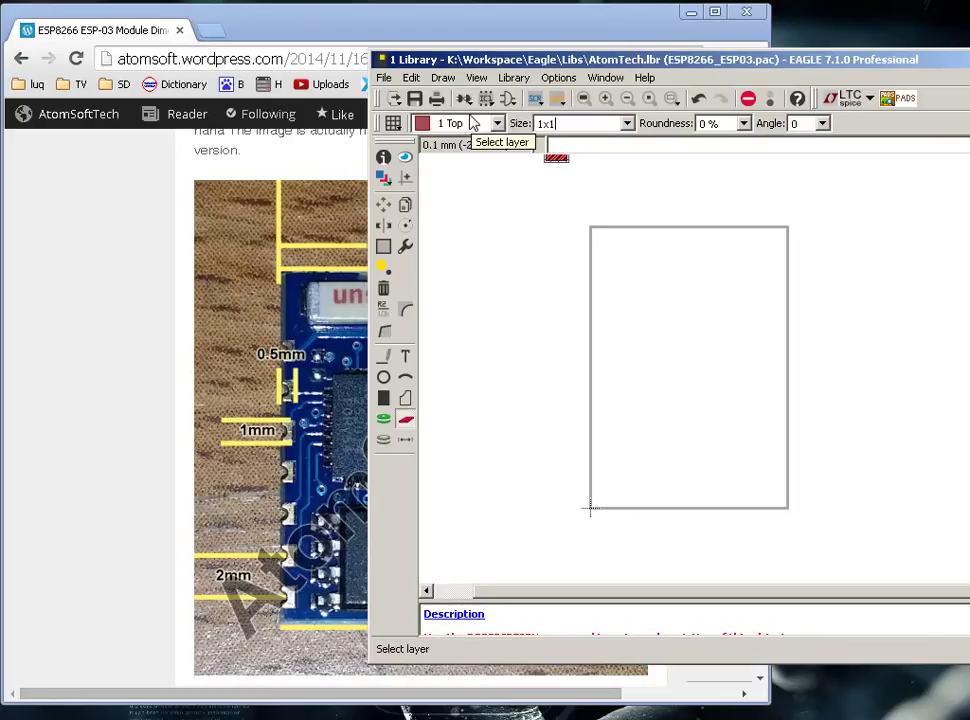
{"action": "key", "text": "Return"}
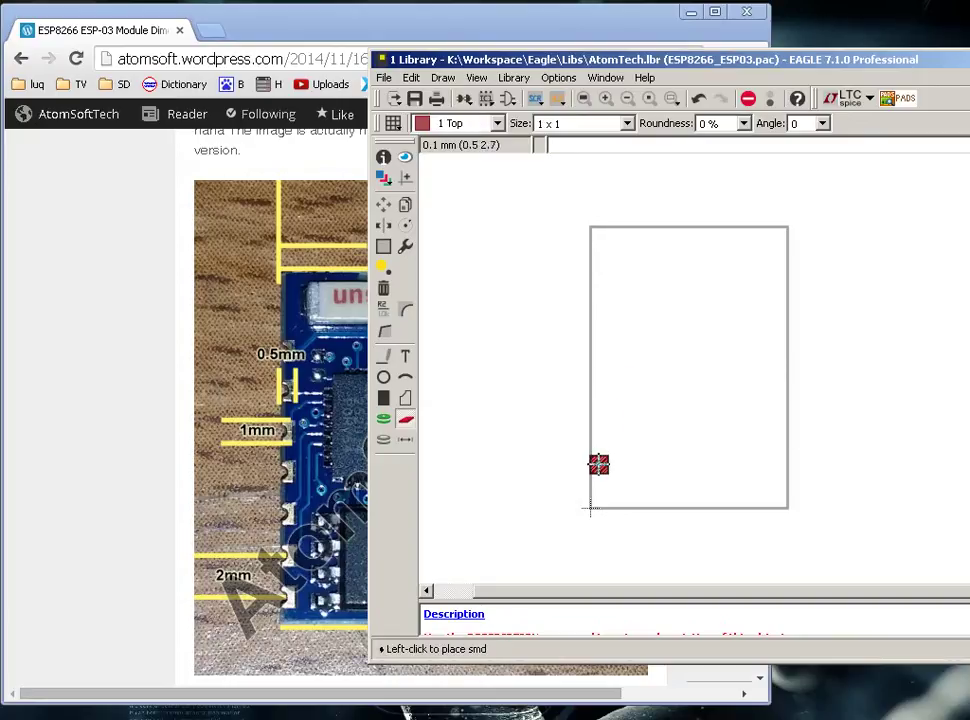
- Check the dimensions photo and set the grid to 1 mm
{"action": "scroll", "coordinate": [598, 486], "scroll_direction": "up", "scroll_amount": 4}
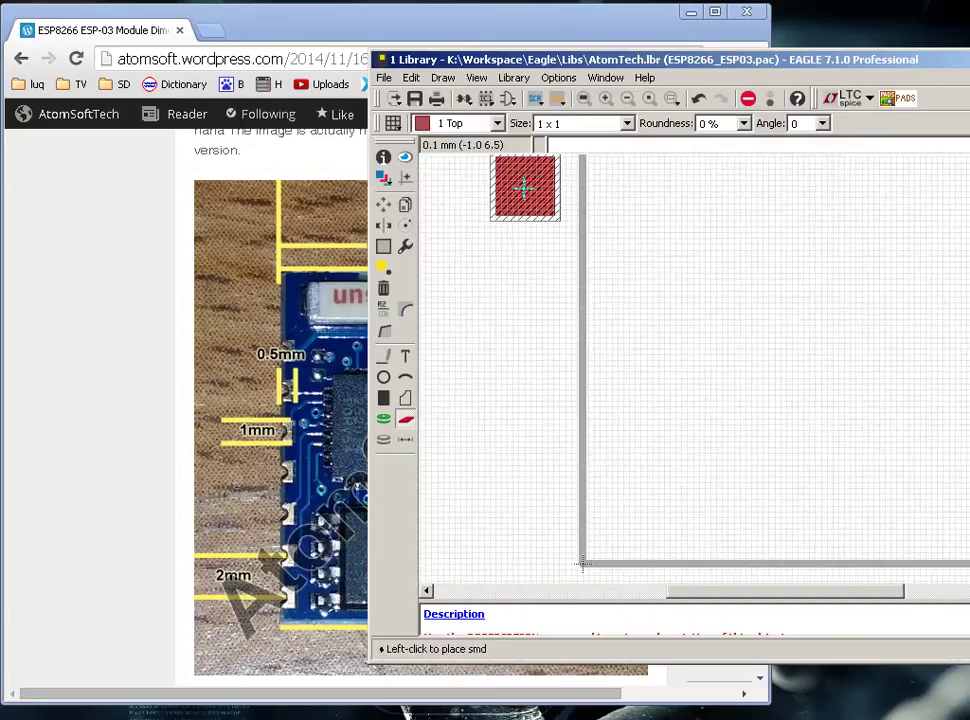
{"action": "middle_click_drag", "start_coordinate": [586, 459], "coordinate": [615, 368]}
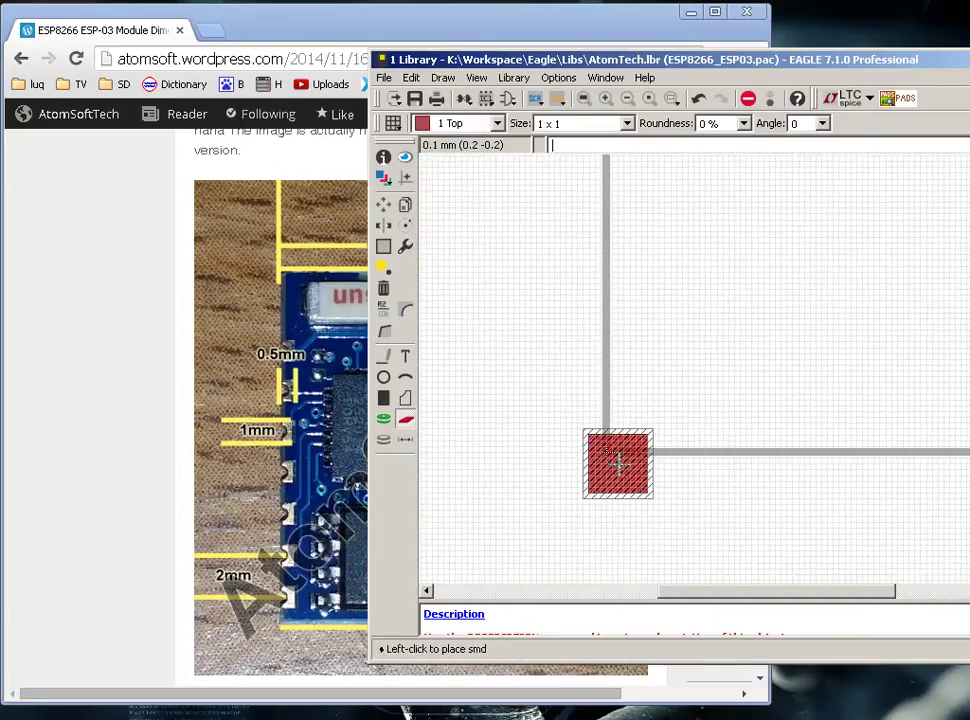
{"action": "left_click", "coordinate": [172, 624]}
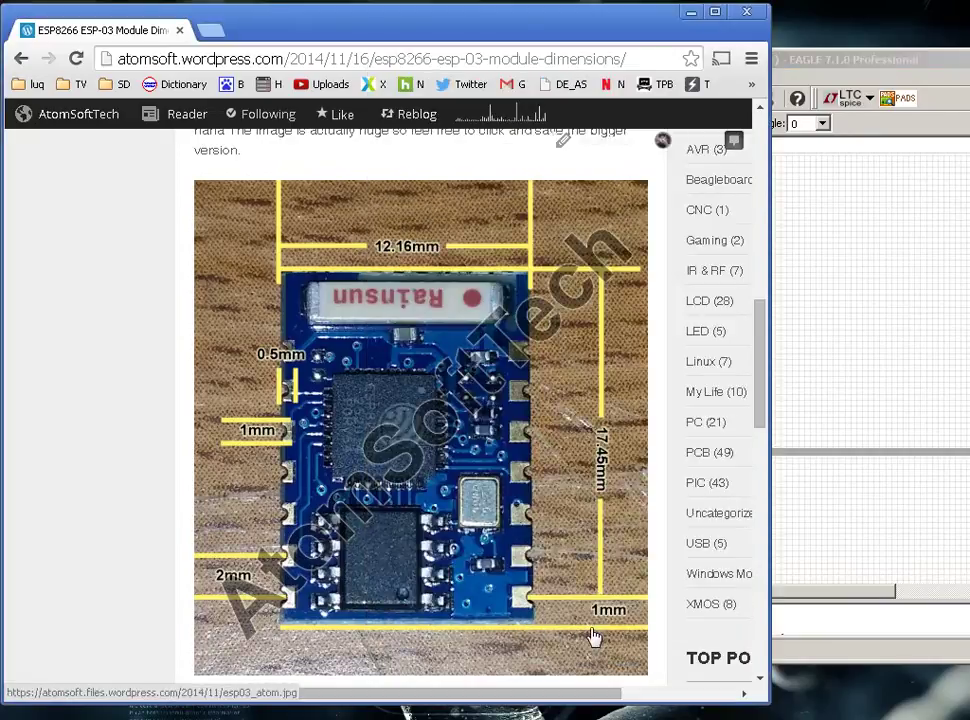
{"action": "left_click", "coordinate": [849, 372]}
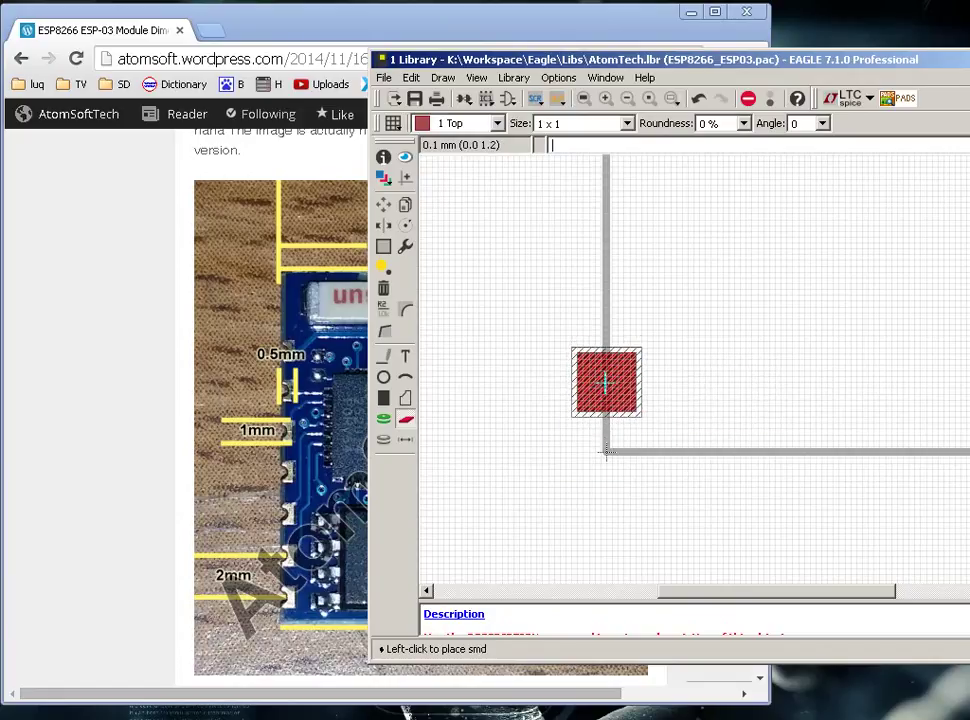
{"action": "left_click", "coordinate": [394, 123]}
{"action": "type", "text": "1"}
{"action": "key", "text": "Return"}
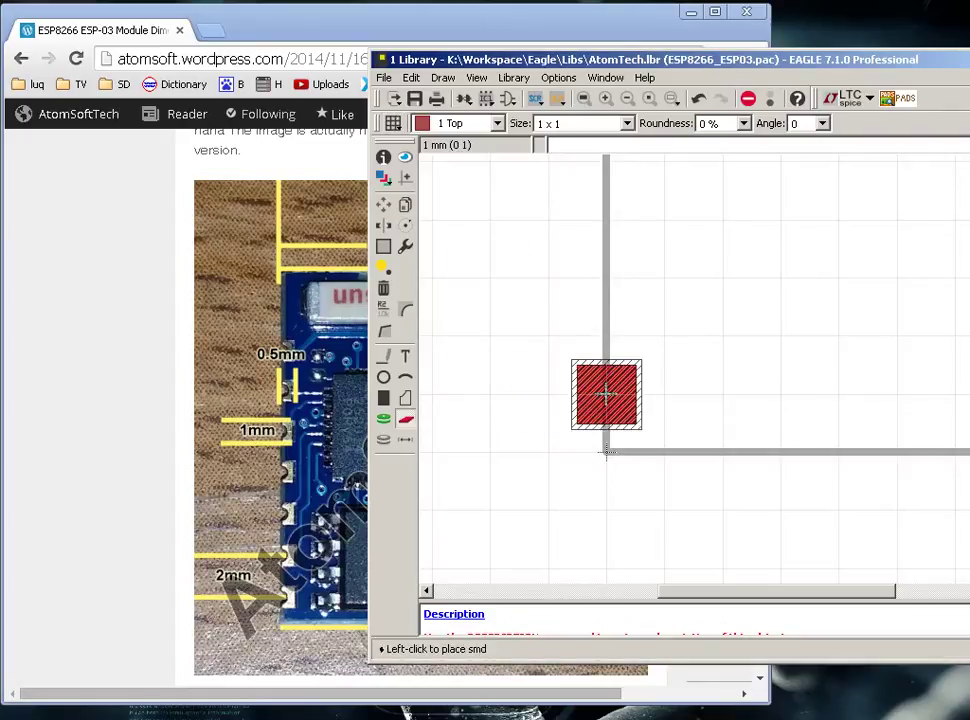
- Place the first five 1 x 1 pads up the outline's left edge, 2 mm apart
{"action": "left_click", "coordinate": [606, 393]}
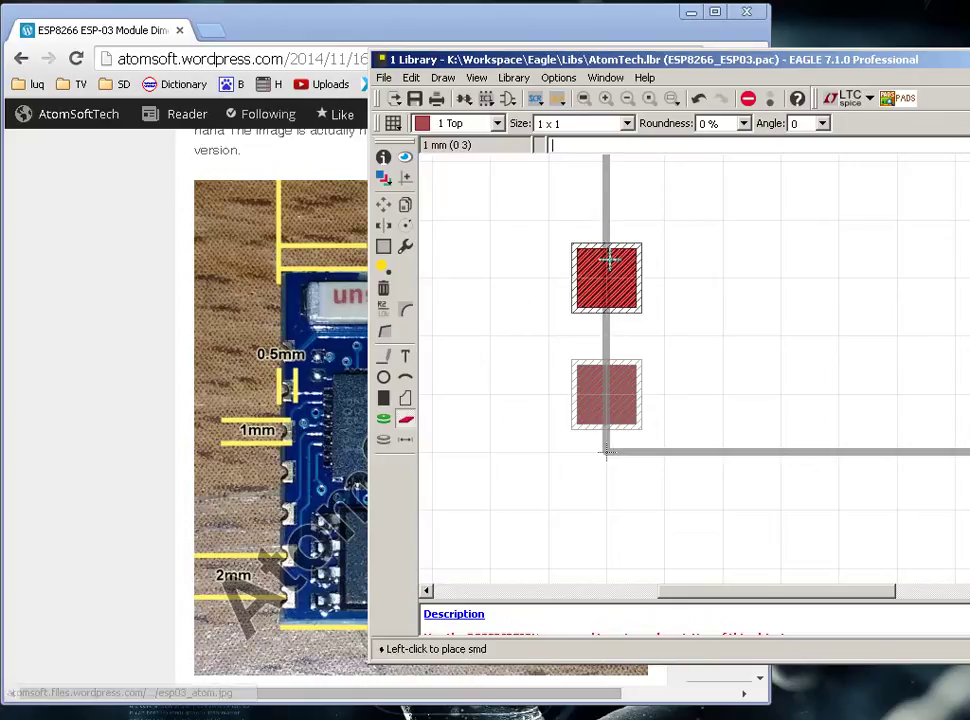
{"action": "left_click", "coordinate": [608, 260]}
{"action": "middle_click_drag", "start_coordinate": [606, 217], "coordinate": [580, 365]}
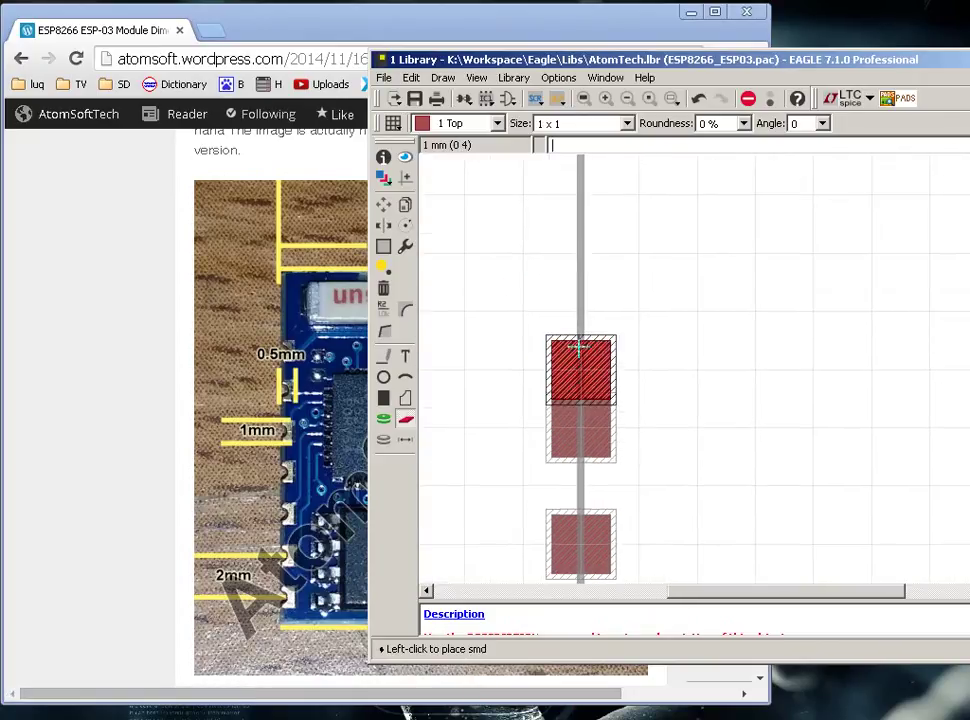
{"action": "left_click", "coordinate": [581, 310]}
{"action": "scroll", "coordinate": [581, 310], "scroll_direction": "down", "scroll_amount": 2}
{"action": "left_click", "coordinate": [580, 251]}
{"action": "left_click", "coordinate": [584, 196]}
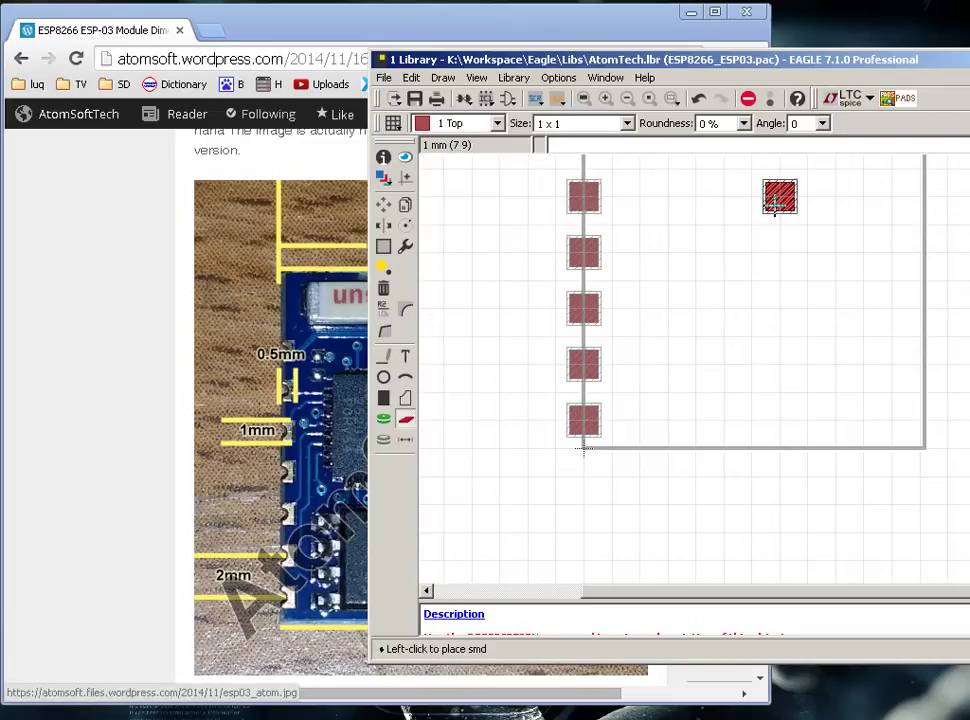
- Add the sixth and seventh pads at the column's top and frame the whole outline
{"action": "middle_click_drag", "start_coordinate": [779, 205], "coordinate": [605, 350]}
{"action": "left_click", "coordinate": [589, 314]}
{"action": "scroll", "coordinate": [607, 322], "scroll_direction": "down", "scroll_amount": 1}
{"action": "scroll", "coordinate": [572, 268], "scroll_direction": "up", "scroll_amount": 1}
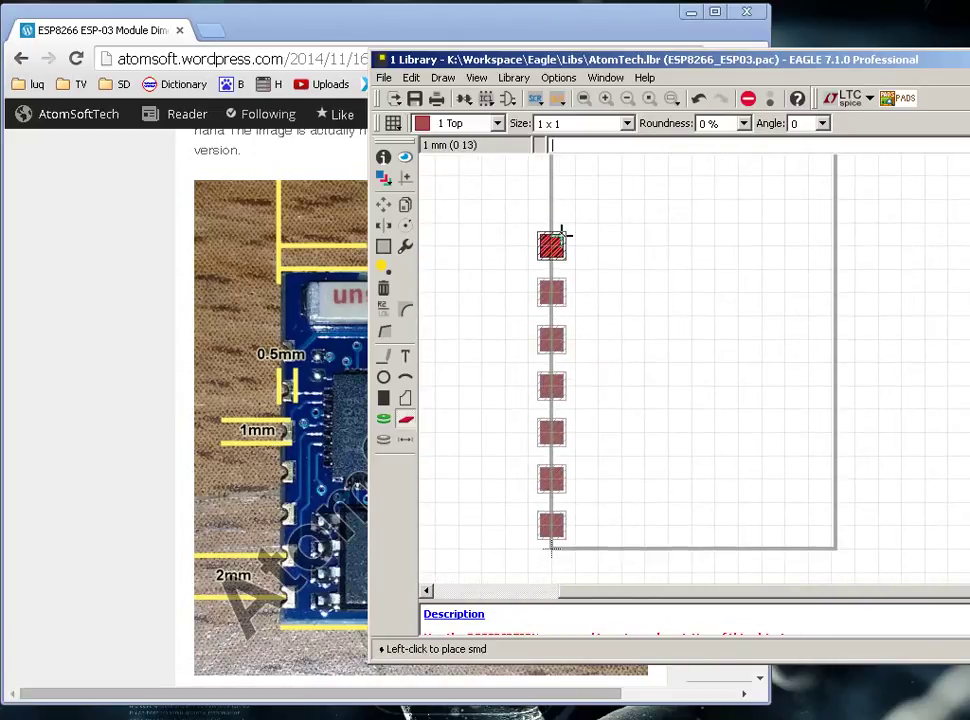
{"action": "left_click", "coordinate": [560, 238]}
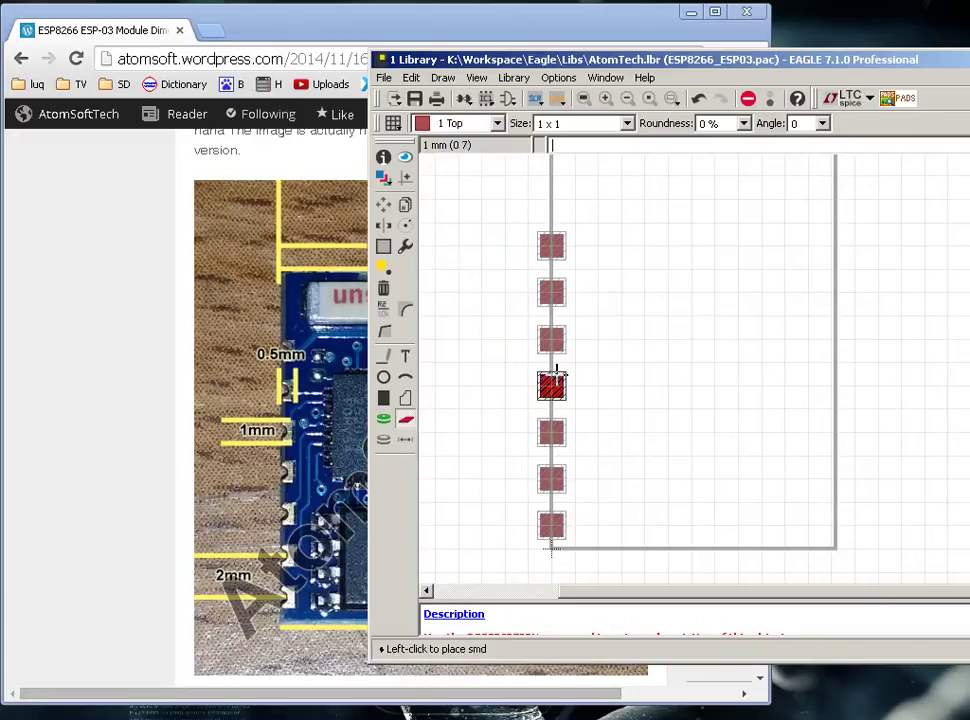
{"action": "middle_click_drag", "start_coordinate": [621, 221], "coordinate": [600, 333]}
{"action": "scroll", "coordinate": [600, 333], "scroll_direction": "down", "scroll_amount": 1}
{"action": "middle_click_drag", "start_coordinate": [653, 465], "coordinate": [606, 368]}
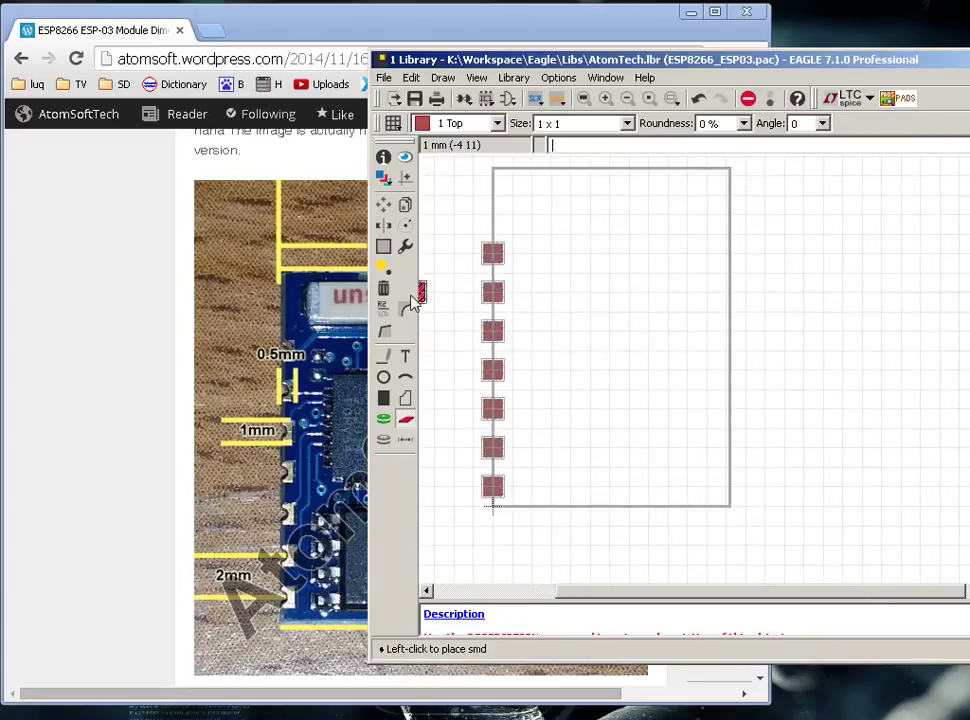
- After checking the photo, group the seven left-side pads
{"action": "left_click", "coordinate": [110, 489]}
{"action": "left_click", "coordinate": [880, 350]}
{"action": "scroll", "coordinate": [905, 350], "scroll_direction": "down", "scroll_amount": 1}
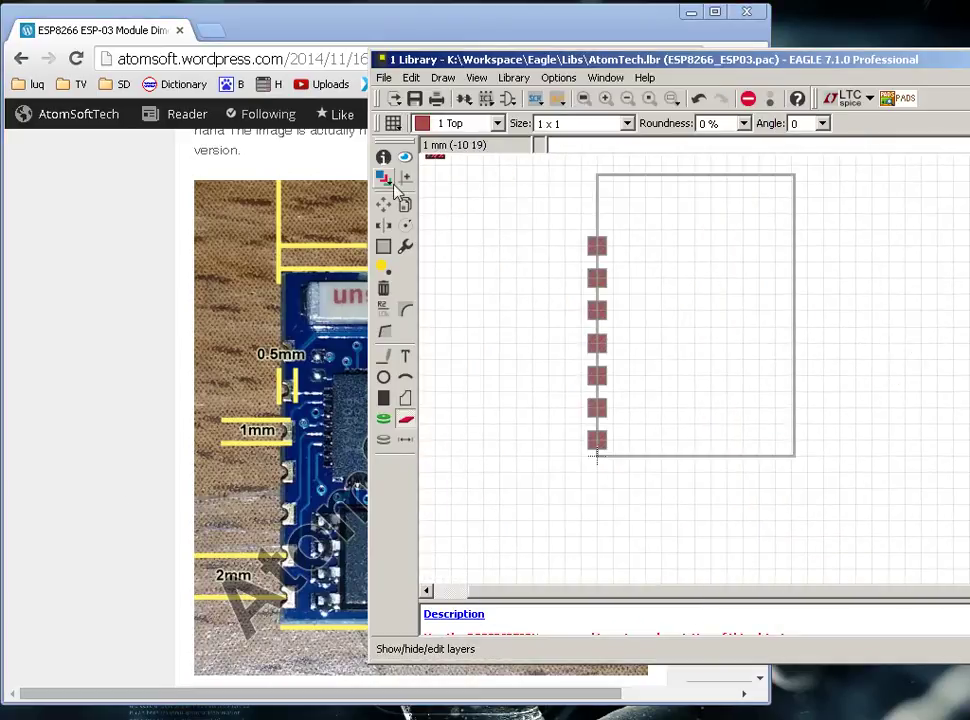
{"action": "left_click", "coordinate": [383, 246]}
{"action": "scroll", "coordinate": [629, 450], "scroll_direction": "up", "scroll_amount": 1}
{"action": "left_click_drag", "start_coordinate": [615, 450], "coordinate": [537, 183]}
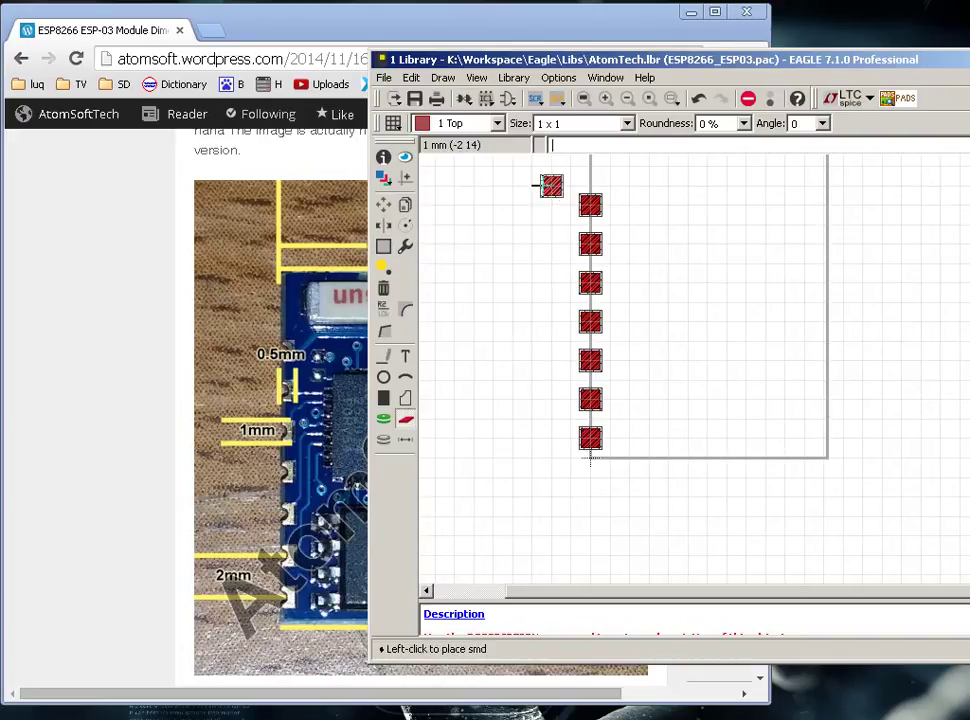
- Copy the pad group one 12.2 mm grid step to the right
{"action": "left_click", "coordinate": [409, 205]}
{"action": "left_click", "coordinate": [393, 123]}
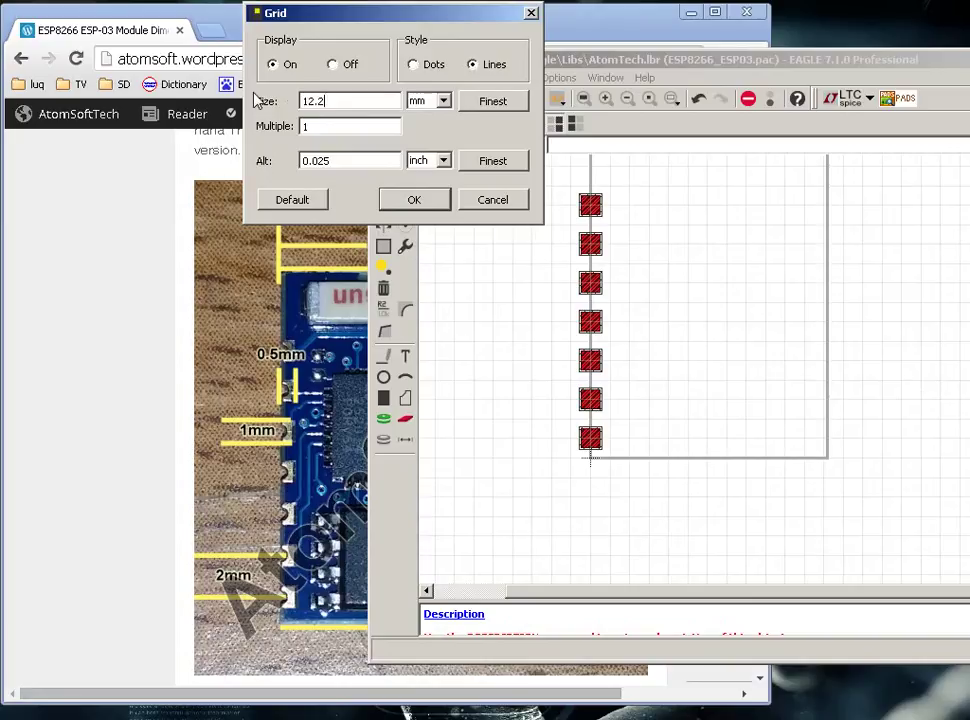
{"action": "key", "text": "Return"}
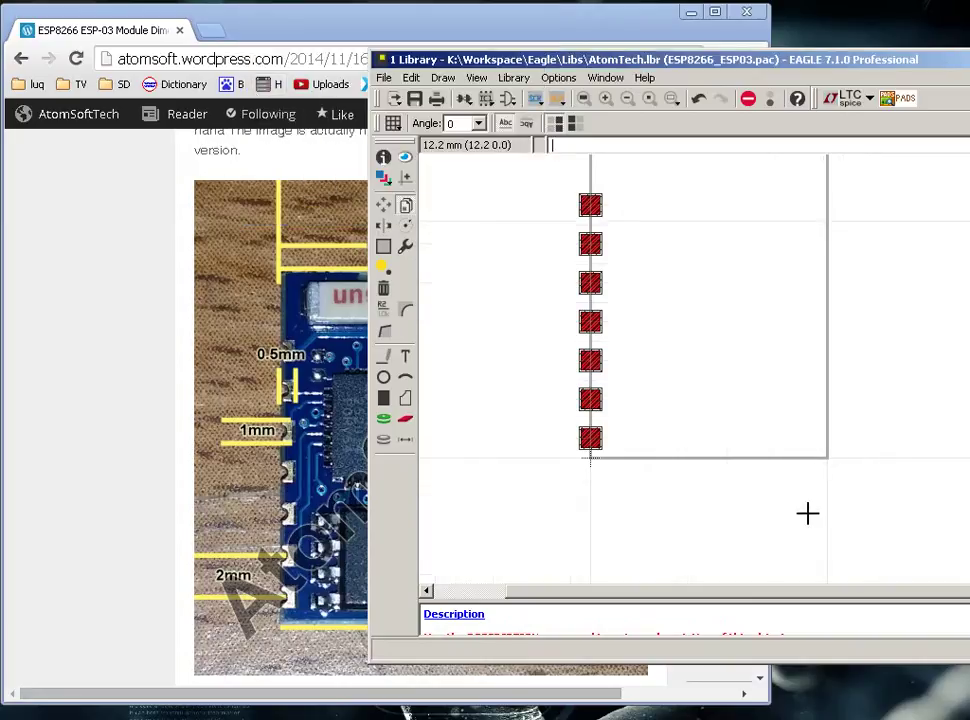
{"action": "scroll", "coordinate": [835, 470], "scroll_direction": "up", "scroll_amount": 5}
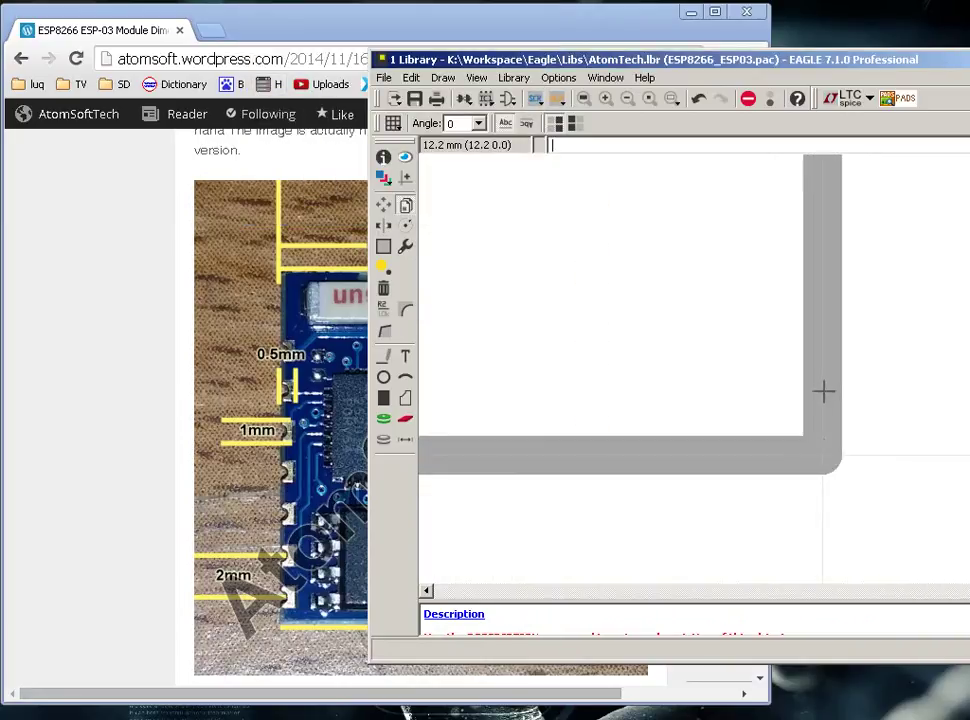
{"action": "scroll", "coordinate": [824, 396], "scroll_direction": "down", "scroll_amount": 2}
{"action": "scroll", "coordinate": [590, 420], "scroll_direction": "up", "scroll_amount": 3}
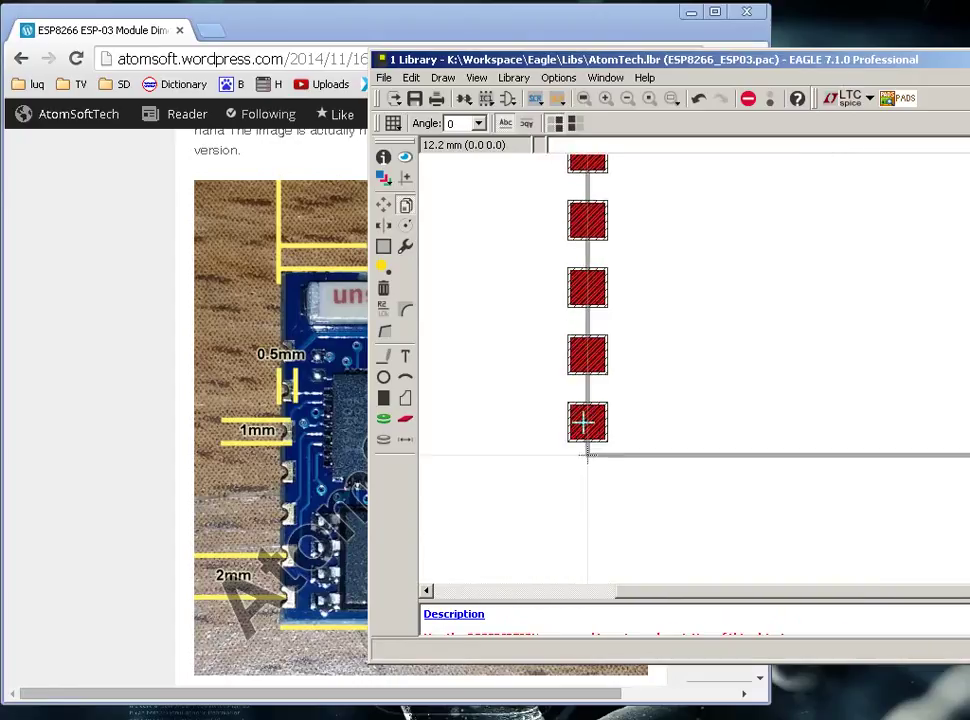
{"action": "right_click", "coordinate": [585, 423]}
{"action": "left_click", "coordinate": [639, 608]}
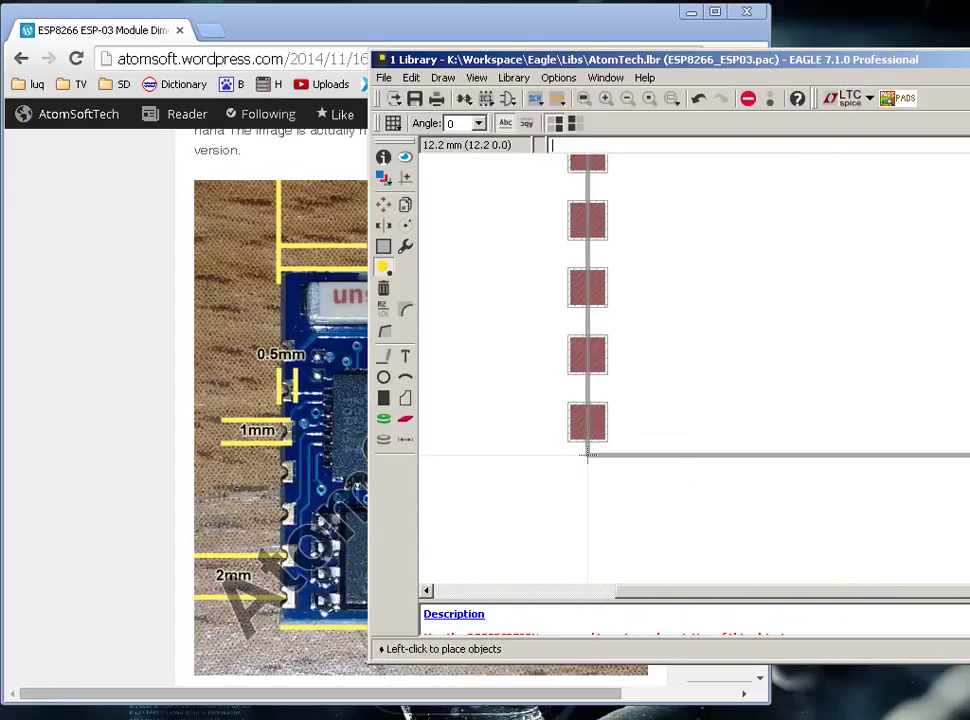
{"action": "key", "text": "Escape"}
{"action": "middle_click_drag", "start_coordinate": [871, 371], "coordinate": [688, 441]}
{"action": "scroll", "coordinate": [823, 478], "scroll_direction": "down", "scroll_amount": 2}
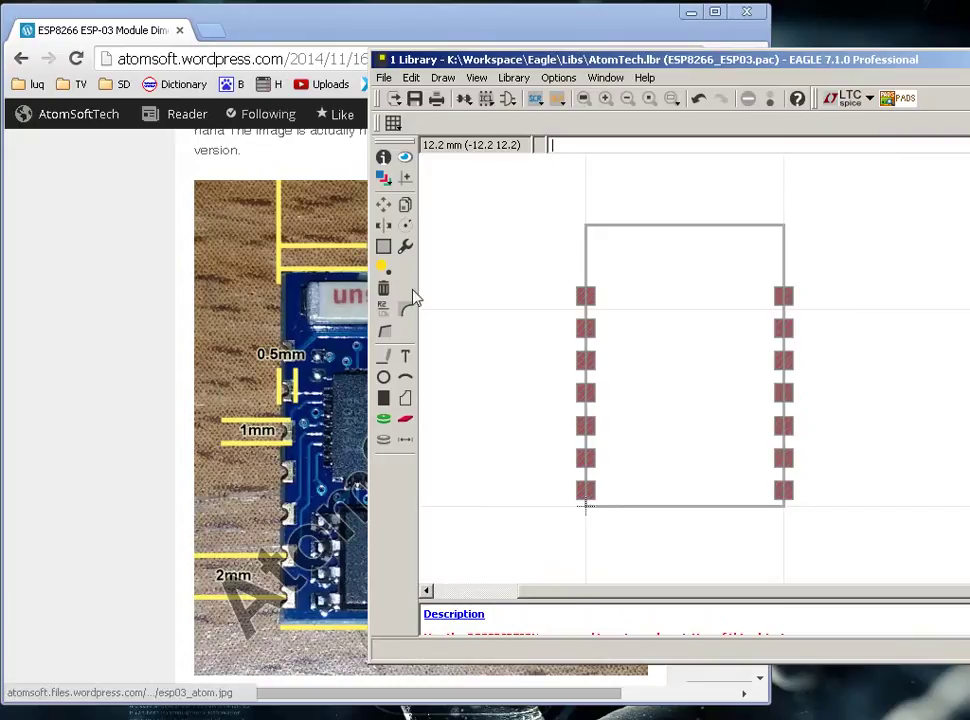
- Activate the Name tool and consult the ESP-03 module photo for pad numbering
{"action": "left_click", "coordinate": [385, 310]}
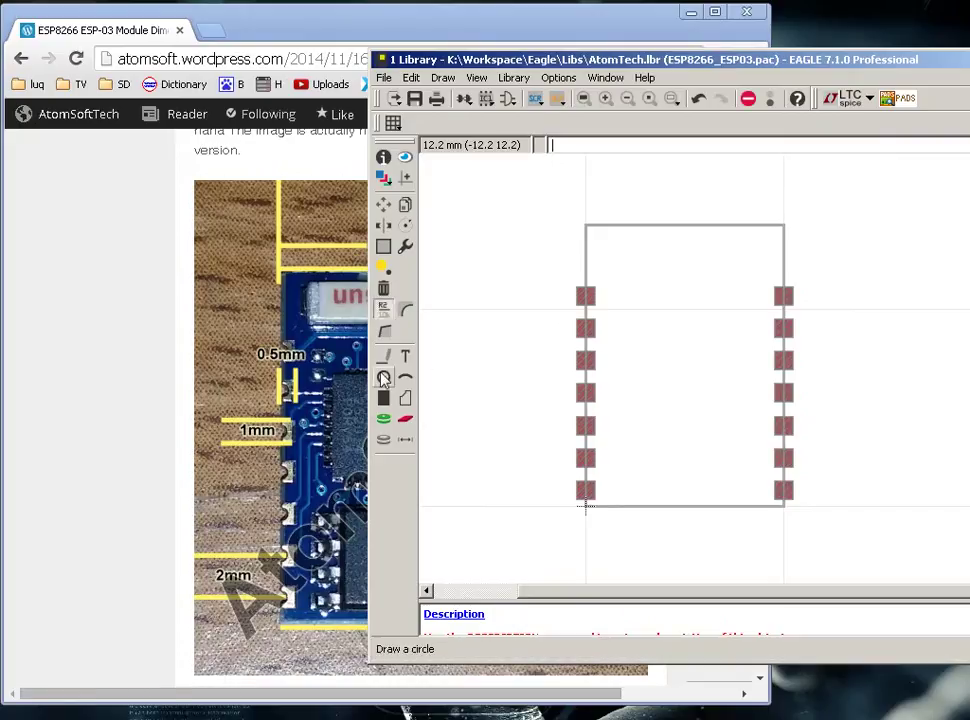
{"action": "scroll", "coordinate": [587, 298], "scroll_direction": "up", "scroll_amount": 2}
{"action": "left_click", "coordinate": [134, 364]}
{"action": "scroll", "coordinate": [165, 420], "scroll_direction": "up", "scroll_amount": 5}
{"action": "scroll", "coordinate": [172, 447], "scroll_direction": "down", "scroll_amount": 2}
{"action": "scroll", "coordinate": [172, 447], "scroll_direction": "up", "scroll_amount": 1}
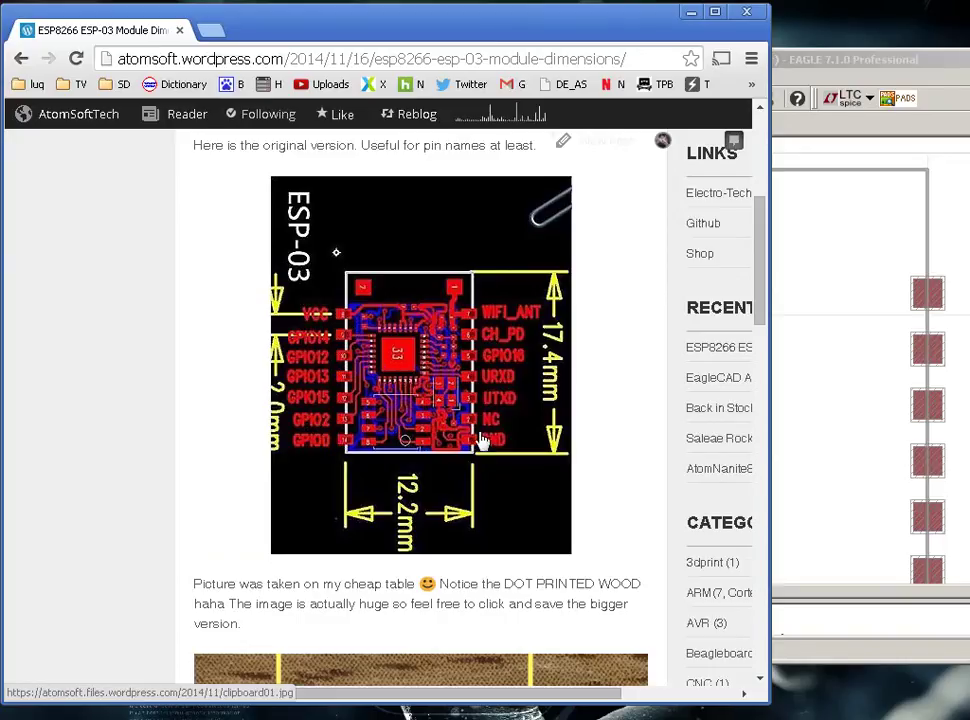
{"action": "left_click", "coordinate": [937, 455]}
{"action": "scroll", "coordinate": [940, 455], "scroll_direction": "down", "scroll_amount": 2}
{"action": "scroll", "coordinate": [903, 372], "scroll_direction": "up", "scroll_amount": 3}
- Go through the right-column pads, renaming one to 4 and leaving the others unchanged
{"action": "left_click", "coordinate": [871, 499]}
{"action": "key", "text": "Escape"}
{"action": "left_click", "coordinate": [869, 432]}
{"action": "key", "text": "Escape"}
{"action": "left_click", "coordinate": [872, 366]}
{"action": "key", "text": "Escape"}
{"action": "left_click", "coordinate": [857, 303]}
{"action": "type", "text": "4"}
{"action": "key", "text": "Return"}
{"action": "left_click", "coordinate": [870, 230]}
{"action": "key", "text": "Escape"}
{"action": "left_click", "coordinate": [869, 167]}
{"action": "key", "text": "Escape"}
{"action": "middle_click_drag", "start_coordinate": [869, 167], "coordinate": [890, 258]}
{"action": "left_click", "coordinate": [876, 217]}
{"action": "key", "text": "Escape"}
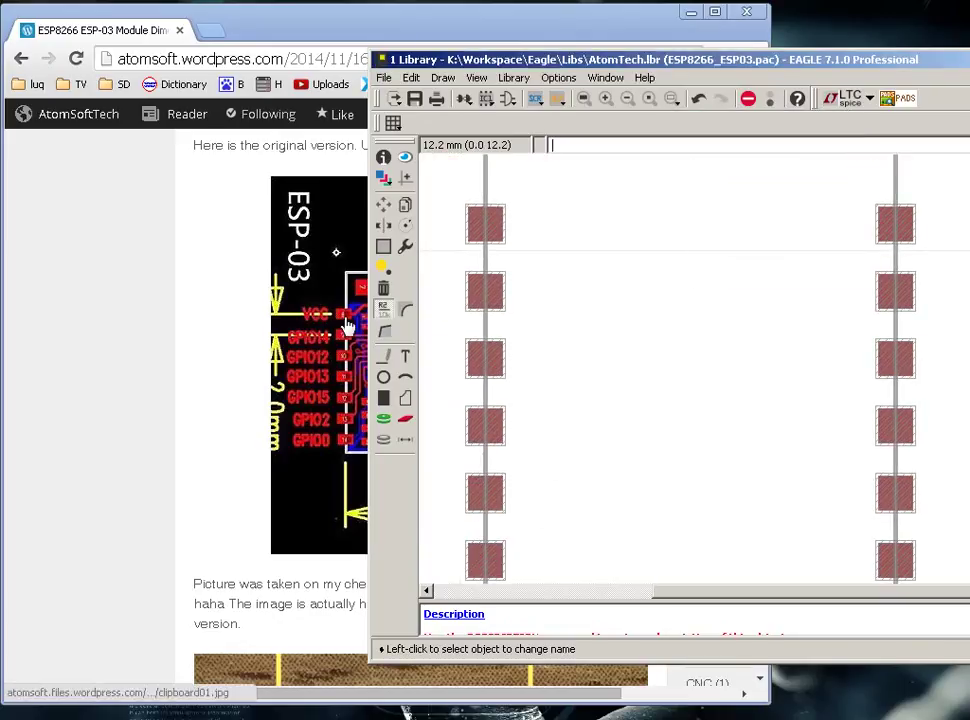
- Name the first five left-column pads 1, 9, 10, 11 and 12
{"action": "left_click", "coordinate": [491, 223]}
{"action": "type", "text": "1"}
{"action": "key", "text": "Return"}
{"action": "left_click", "coordinate": [481, 300]}
{"action": "type", "text": "9"}
{"action": "key", "text": "Return"}
{"action": "left_click", "coordinate": [480, 350]}
{"action": "type", "text": "1"}
{"action": "key", "text": "Return"}
{"action": "left_click", "coordinate": [472, 430]}
{"action": "type", "text": "11"}
{"action": "key", "text": "Return"}
{"action": "left_click", "coordinate": [486, 492]}
{"action": "type", "text": "12"}
{"action": "key", "text": "Return"}
- Name the last two left pads 13 and 14, then zoom out to view the whole footprint
{"action": "middle_click_drag", "start_coordinate": [511, 522], "coordinate": [515, 372]}
{"action": "left_click", "coordinate": [502, 388]}
{"action": "type", "text": "13"}
{"action": "key", "text": "Return"}
{"action": "left_click", "coordinate": [502, 455]}
{"action": "type", "text": "1"}
{"action": "left_click", "coordinate": [560, 486]}
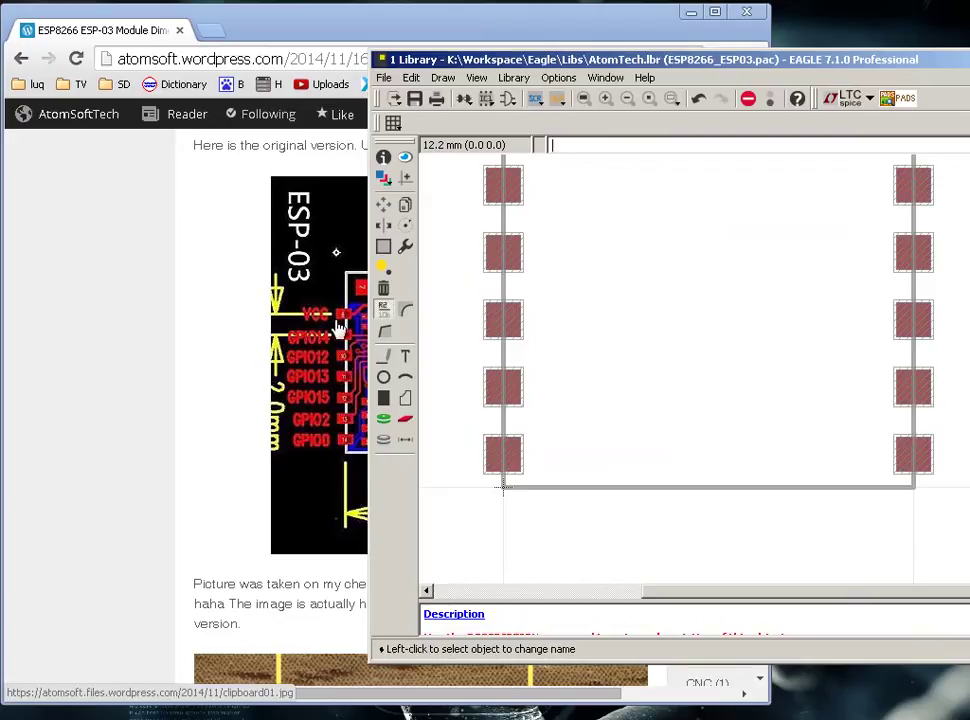
{"action": "scroll", "coordinate": [575, 386], "scroll_direction": "down", "scroll_amount": 2}
{"action": "scroll", "coordinate": [575, 386], "scroll_direction": "down", "scroll_amount": 2}
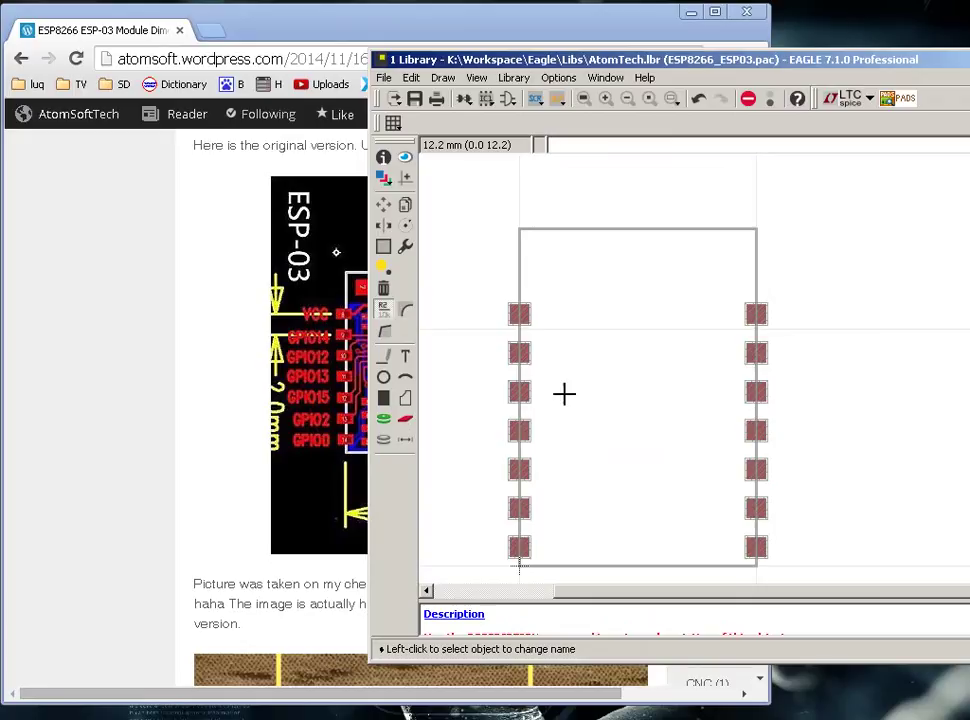
{"action": "middle_click_drag", "start_coordinate": [639, 468], "coordinate": [647, 426]}
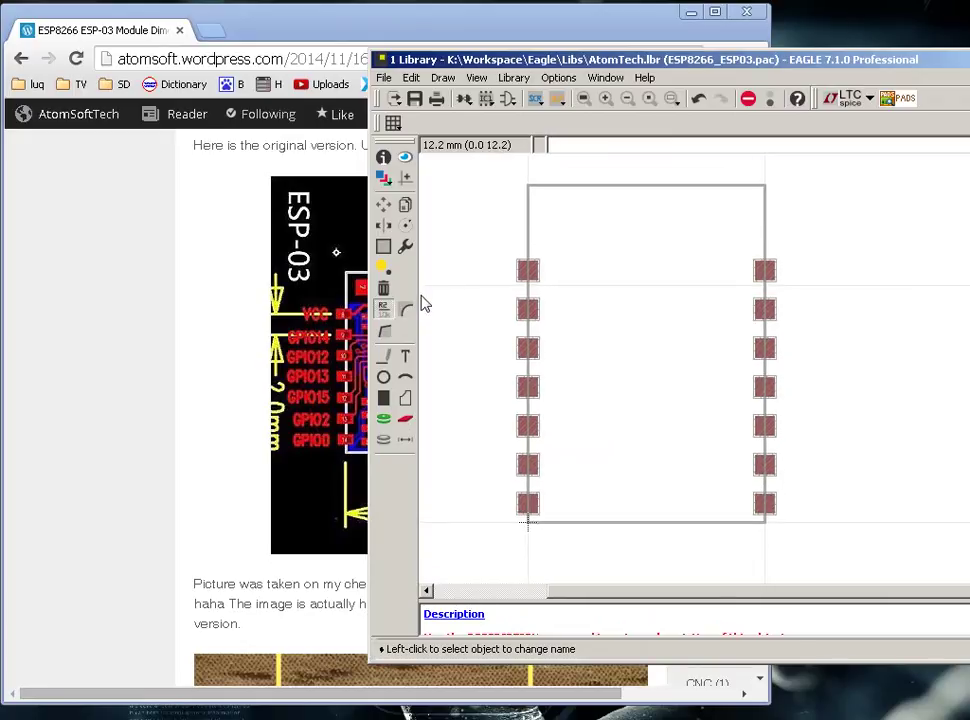
- Set the grid to 0.1 mm and review the ESP-03 dimensions post for reference
{"action": "left_click", "coordinate": [383, 356]}
{"action": "left_click", "coordinate": [395, 122]}
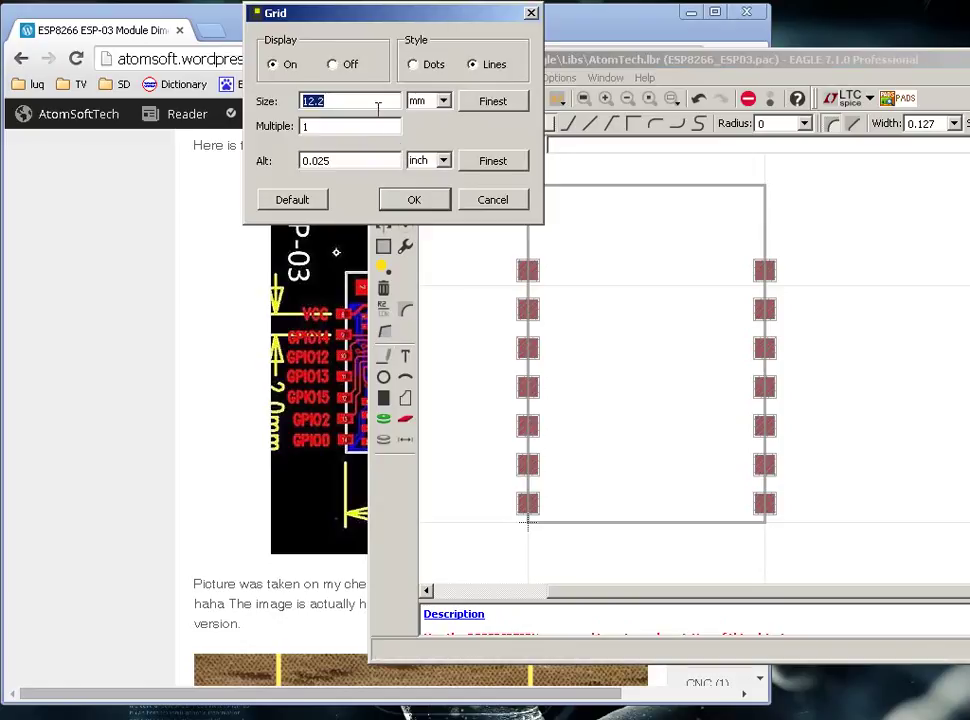
{"action": "type", "text": ".1"}
{"action": "key", "text": "Return"}
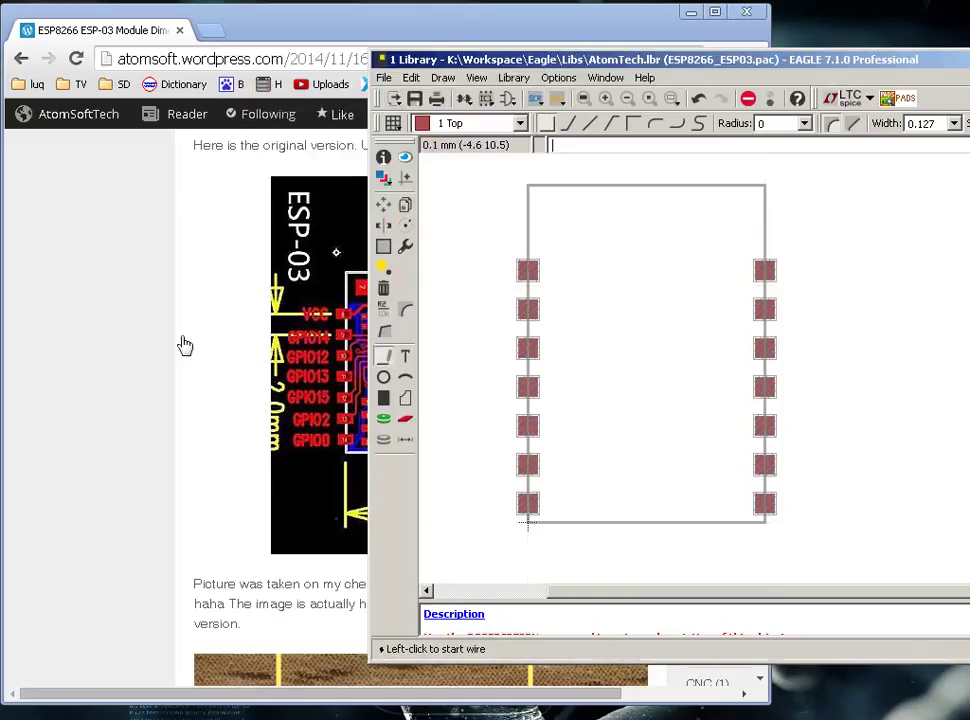
{"action": "left_click", "coordinate": [45, 396]}
{"action": "left_click", "coordinate": [573, 472]}
{"action": "left_click", "coordinate": [21, 59]}
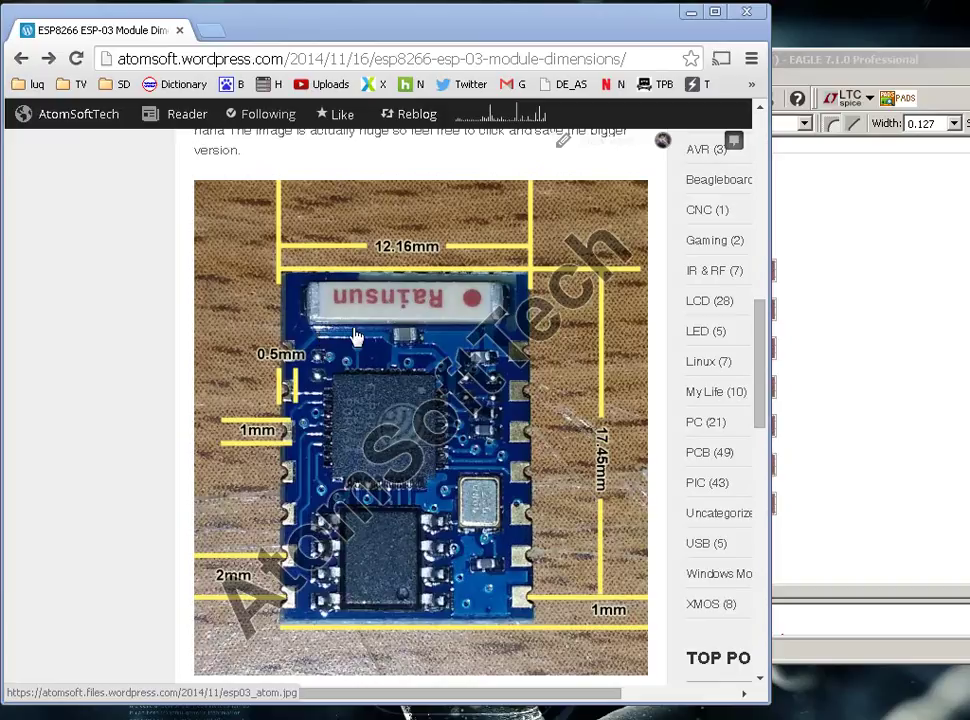
{"action": "left_click", "coordinate": [908, 321]}
- Draw a rectangle on the tPlace layer near the top of the package outline
{"action": "left_click", "coordinate": [552, 201]}
{"action": "left_click", "coordinate": [520, 123]}
{"action": "scroll", "coordinate": [460, 320], "scroll_direction": "down", "scroll_amount": 3}
{"action": "left_click", "coordinate": [451, 318]}
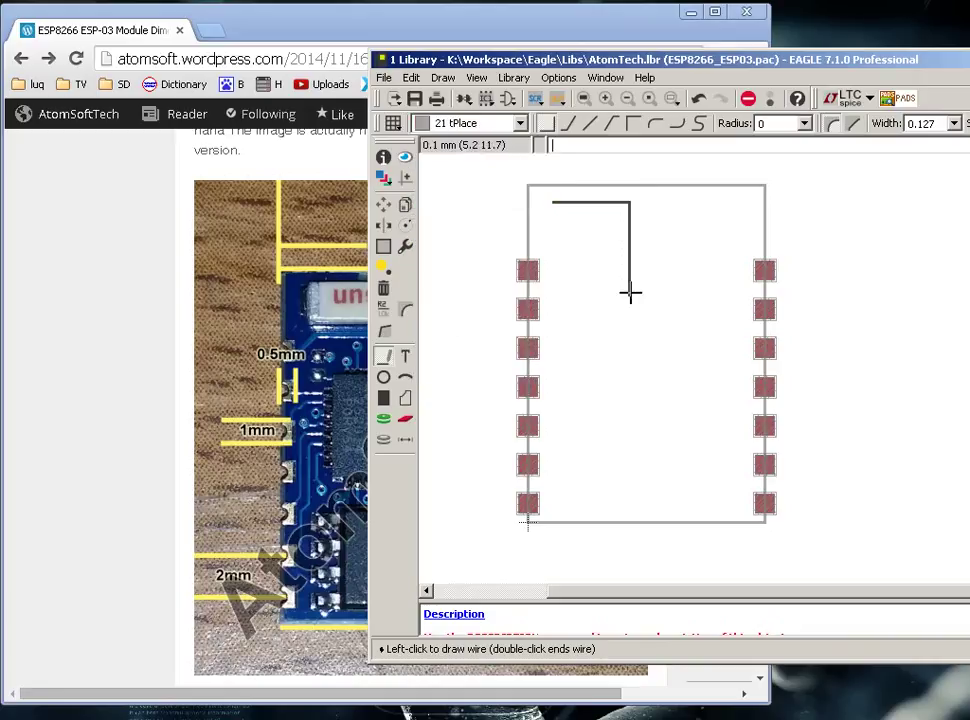
{"action": "left_click", "coordinate": [733, 244]}
{"action": "scroll", "coordinate": [550, 200], "scroll_direction": "up", "scroll_amount": 5}
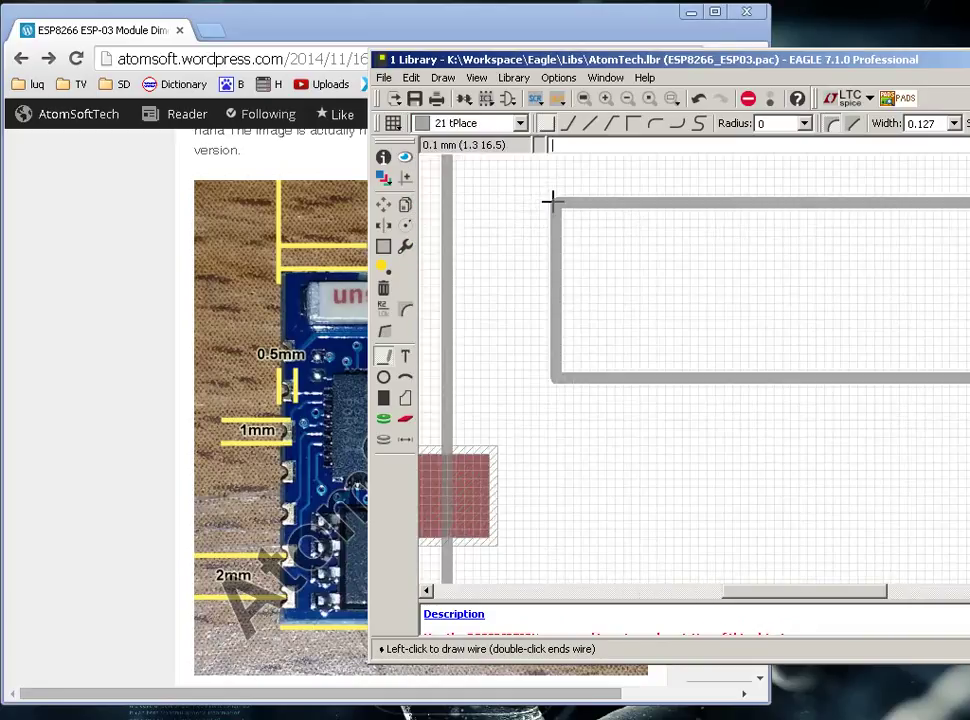
- Move the rectangle's right edge further right and pan the footprint into view
{"action": "left_click", "coordinate": [381, 210]}
{"action": "scroll", "coordinate": [563, 232], "scroll_direction": "down", "scroll_amount": 3}
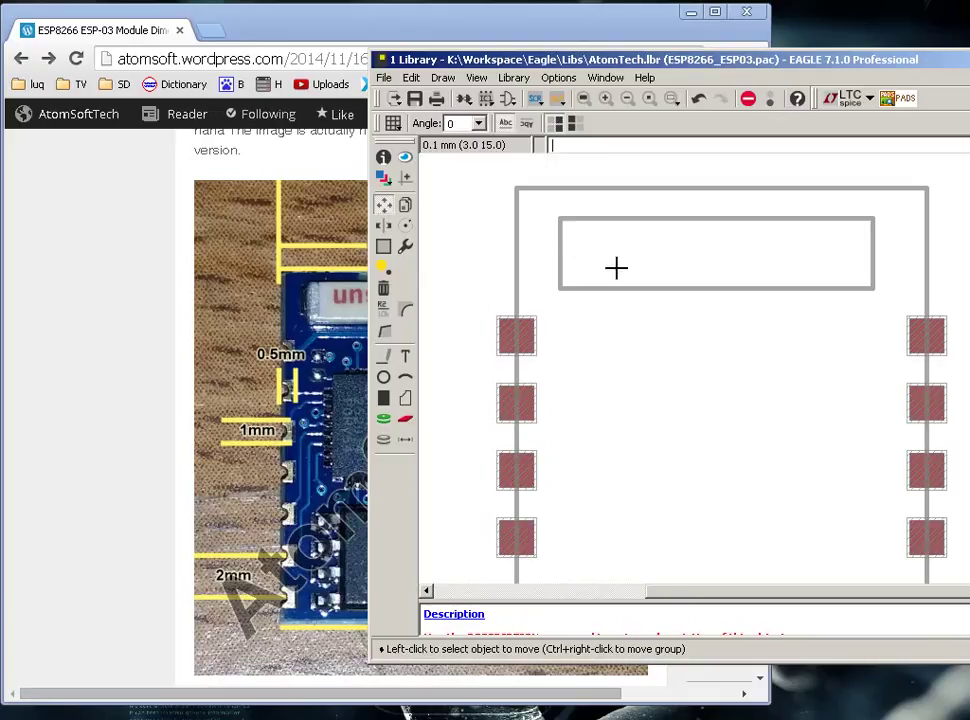
{"action": "left_click", "coordinate": [875, 252]}
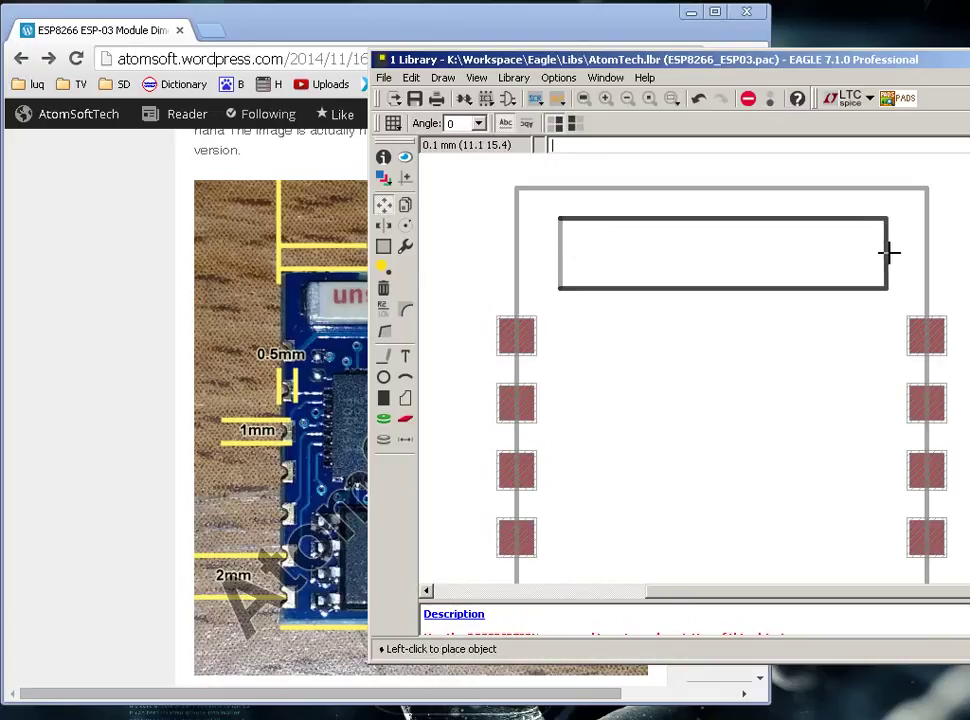
{"action": "left_click", "coordinate": [887, 253]}
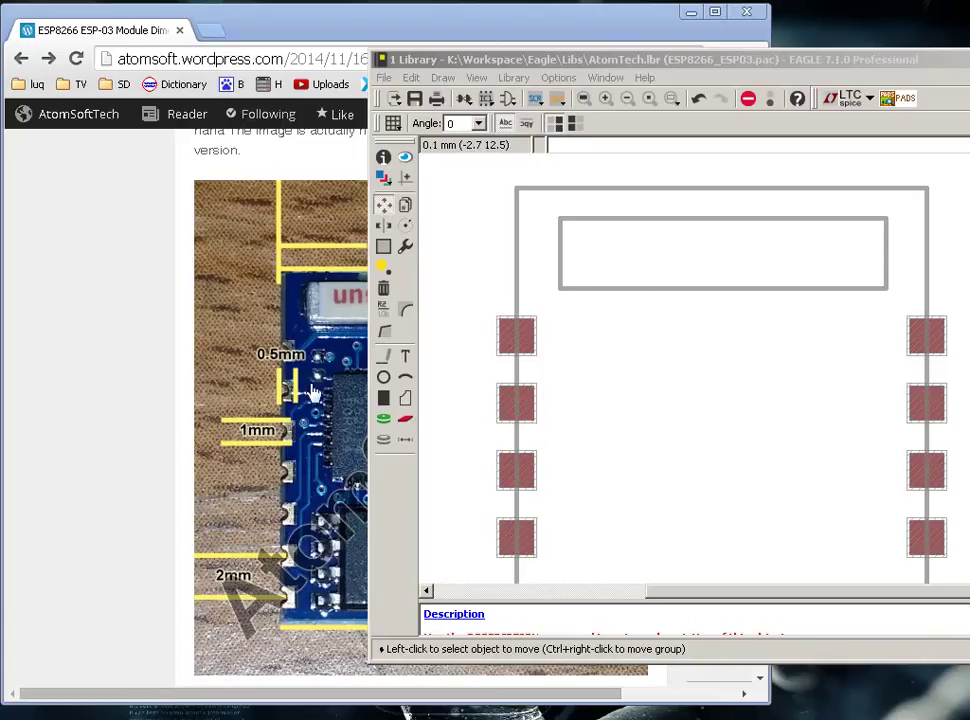
{"action": "left_click", "coordinate": [699, 400]}
{"action": "scroll", "coordinate": [695, 430], "scroll_direction": "down", "scroll_amount": 2}
{"action": "middle_click_drag", "start_coordinate": [704, 482], "coordinate": [676, 382]}
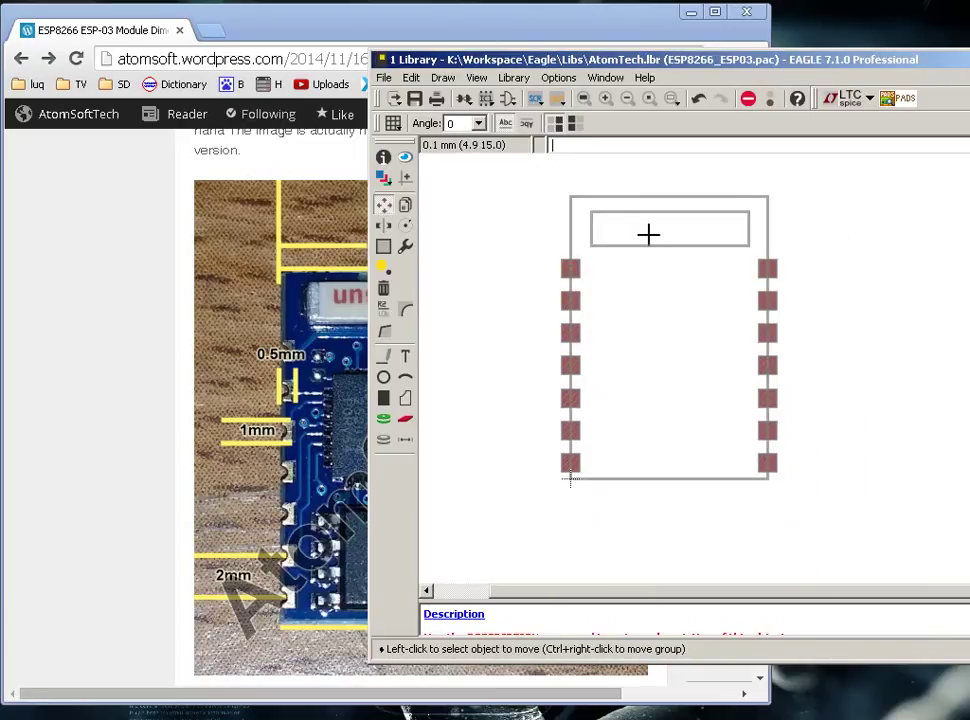
{"action": "scroll", "coordinate": [644, 236], "scroll_direction": "up", "scroll_amount": 2}
{"action": "middle_click_drag", "start_coordinate": [606, 223], "coordinate": [569, 338]}
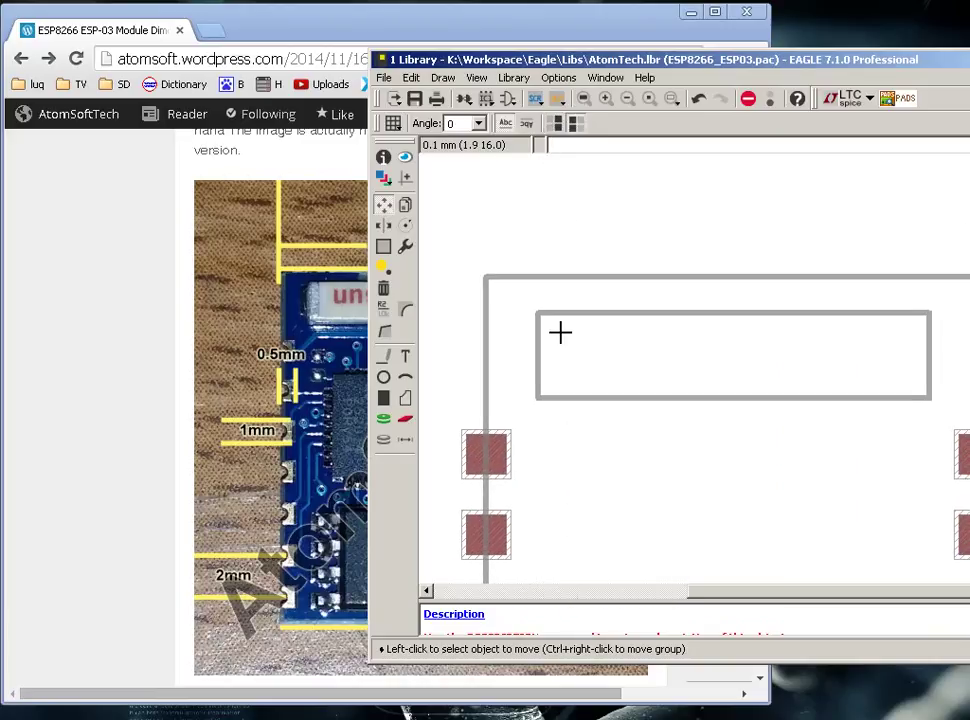
{"action": "left_click", "coordinate": [405, 440]}
{"action": "left_click", "coordinate": [538, 313]}
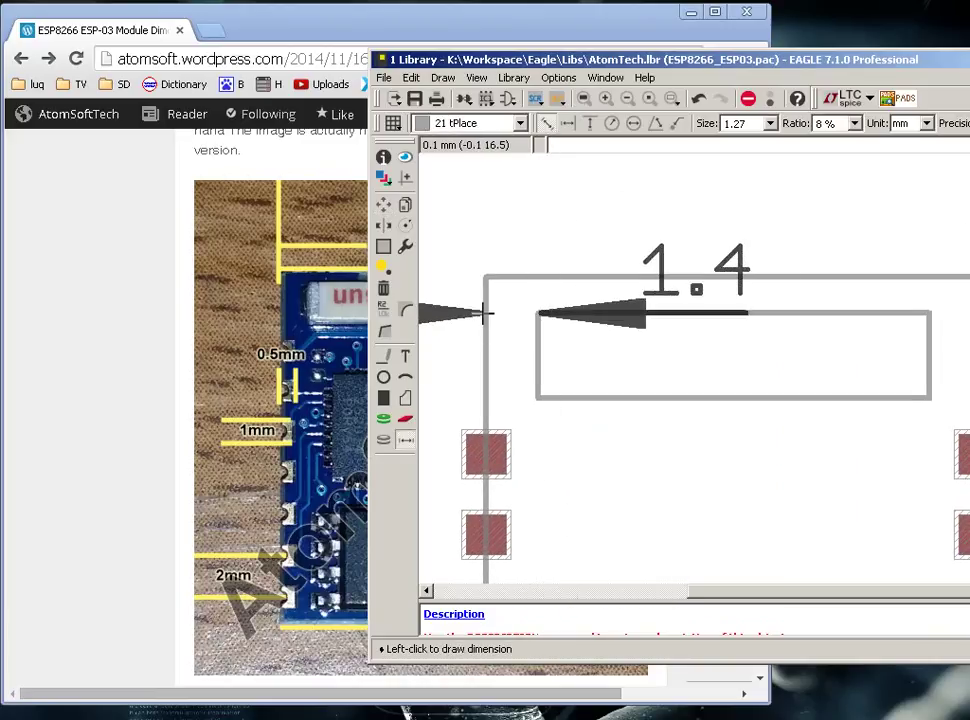
{"action": "left_click", "coordinate": [485, 314]}
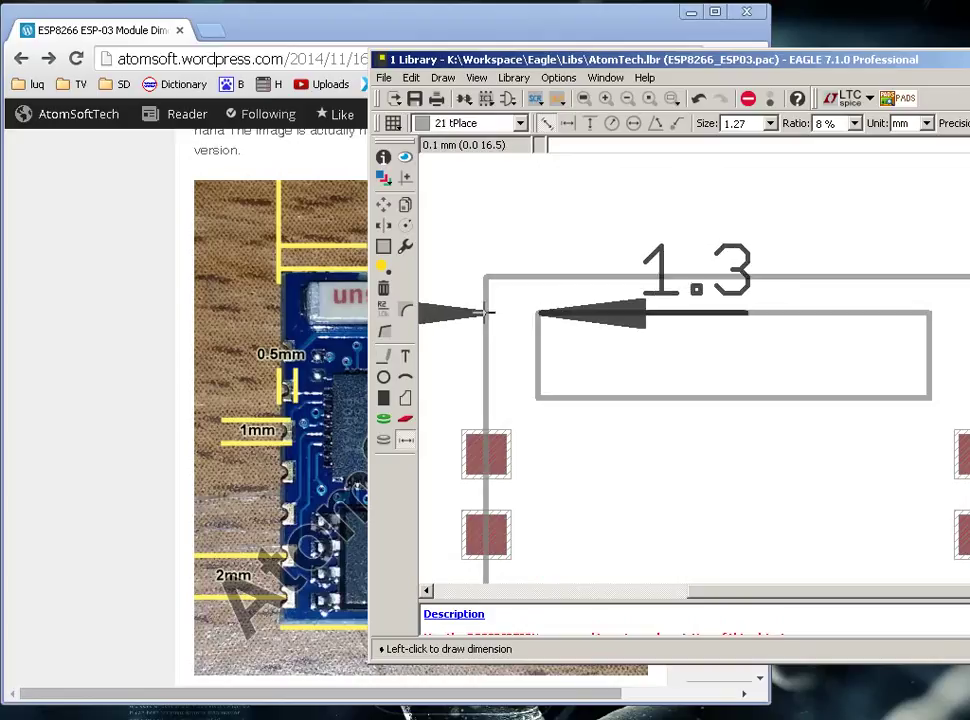
{"action": "left_click", "coordinate": [491, 206]}
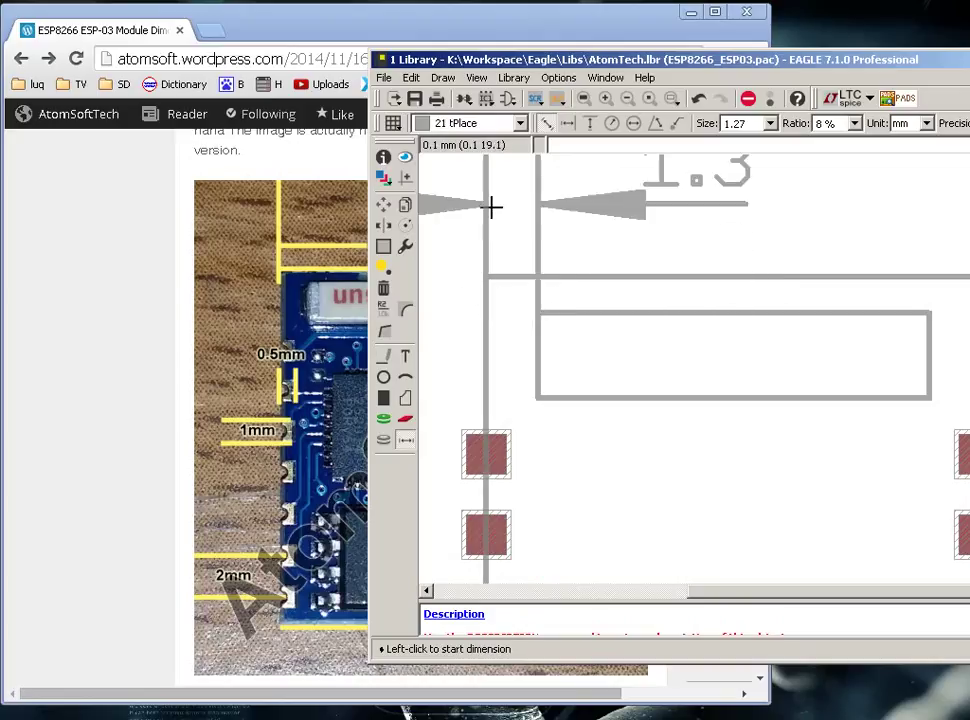
{"action": "left_click", "coordinate": [929, 333]}
{"action": "left_click", "coordinate": [929, 311]}
{"action": "left_click", "coordinate": [964, 312]}
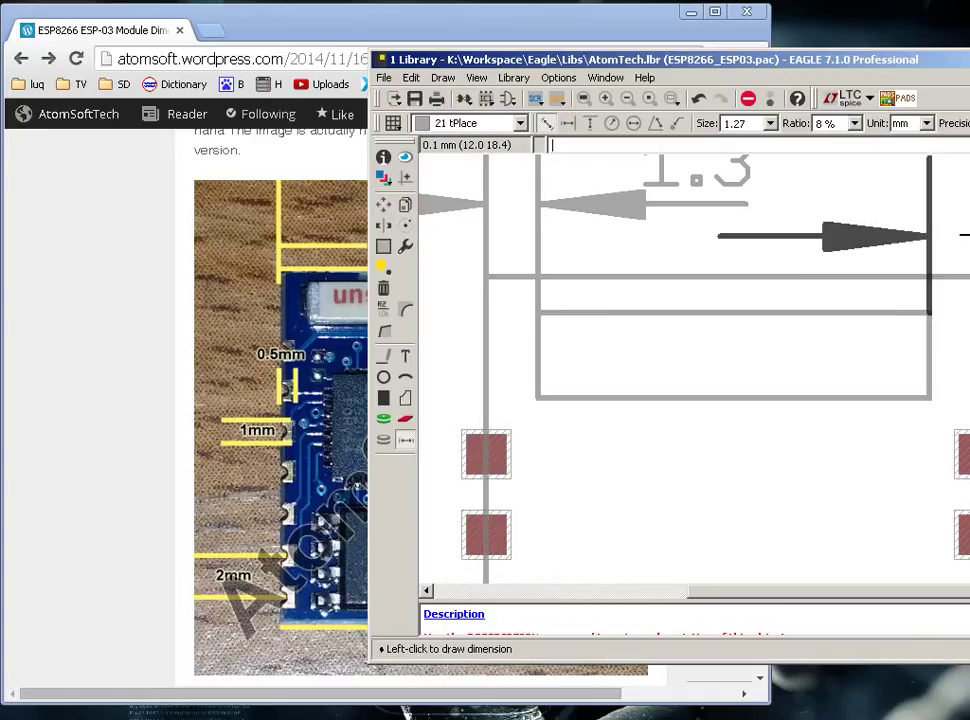
{"action": "scroll", "coordinate": [812, 357], "scroll_direction": "down", "scroll_amount": 3}
{"action": "left_click", "coordinate": [812, 344]}
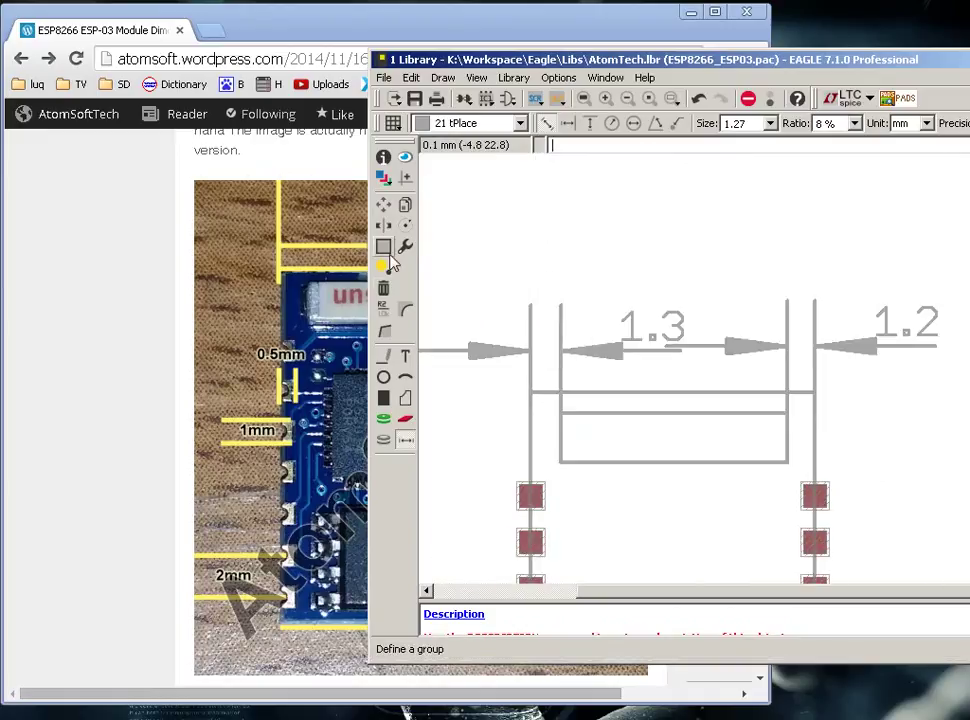
{"action": "left_click", "coordinate": [383, 288]}
{"action": "left_click", "coordinate": [580, 345]}
{"action": "left_click", "coordinate": [820, 330]}
{"action": "left_click", "coordinate": [384, 204]}
- Place a >NAME text rotated 90° vertically inside the package outline
{"action": "middle_click_drag", "start_coordinate": [762, 579], "coordinate": [767, 481]}
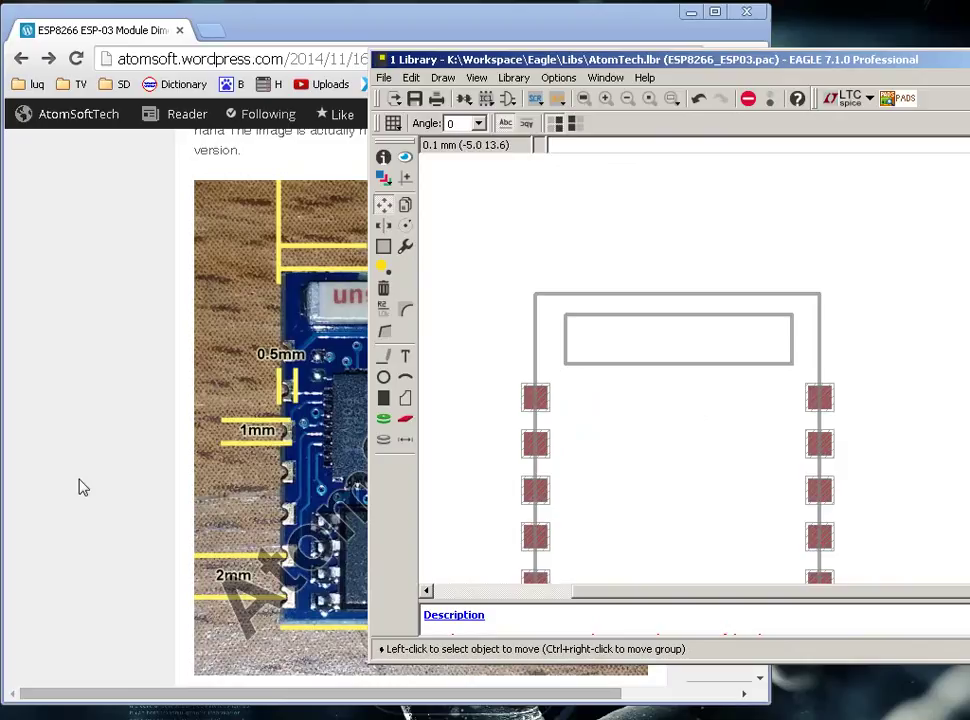
{"action": "middle_click_drag", "start_coordinate": [546, 471], "coordinate": [515, 314]}
{"action": "middle_click_drag", "start_coordinate": [576, 352], "coordinate": [626, 357]}
{"action": "scroll", "coordinate": [580, 329], "scroll_direction": "down", "scroll_amount": 1}
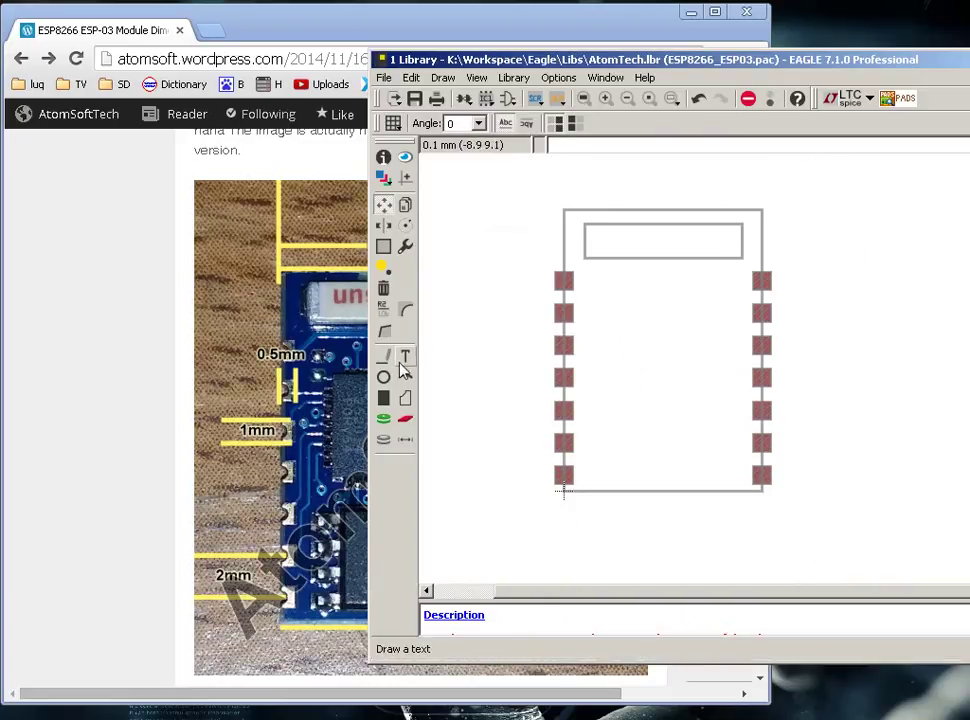
{"action": "left_click", "coordinate": [404, 356]}
{"action": "type", "text": ">NAME"}
{"action": "key", "text": "Return"}
{"action": "right_click", "coordinate": [626, 418]}
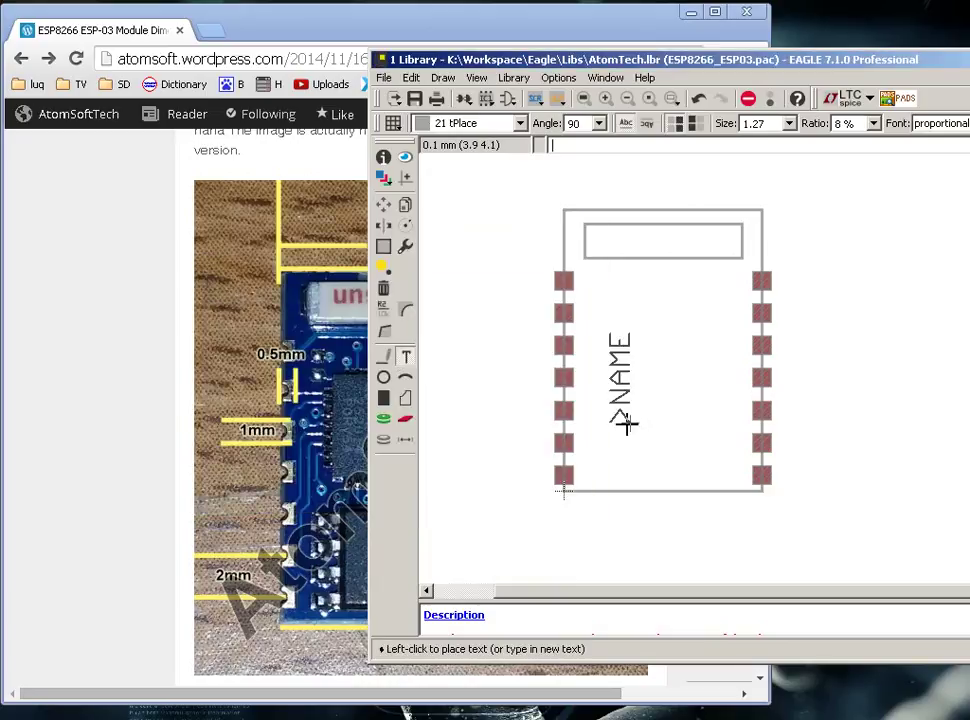
{"action": "left_click", "coordinate": [614, 473]}
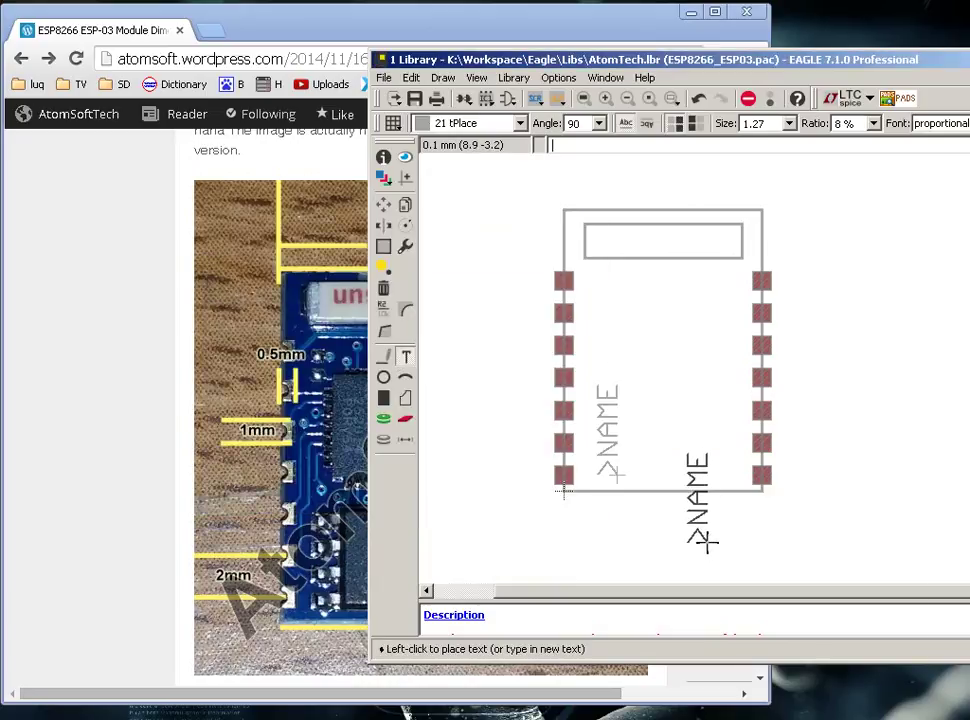
- Place an ESP-03 label beside the right-hand pads
{"action": "type", "text": "ESP-03"}
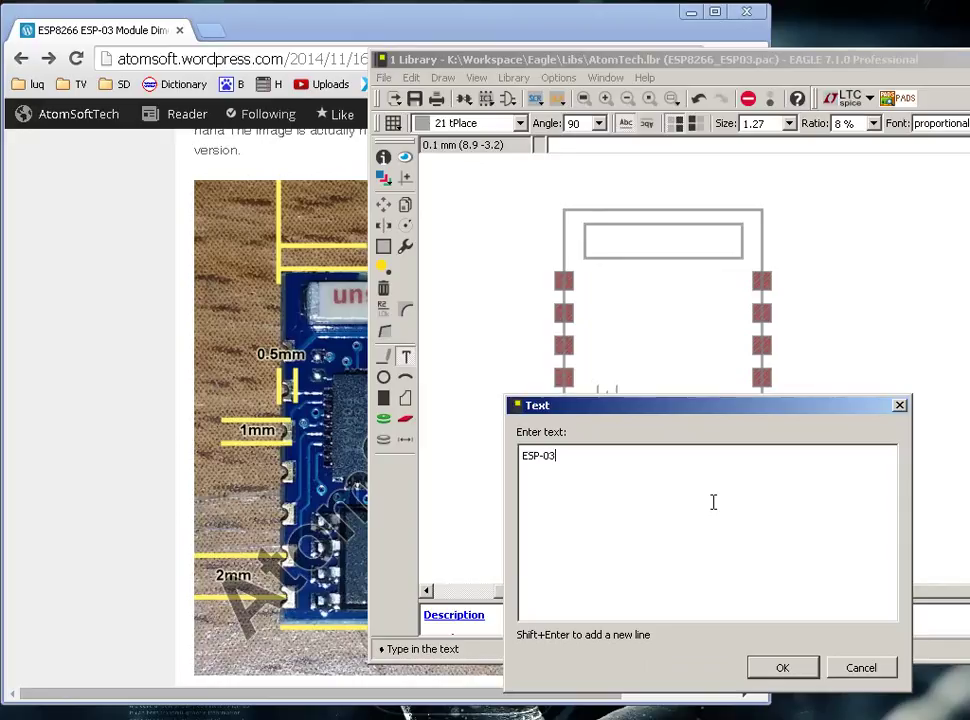
{"action": "key", "text": "Return"}
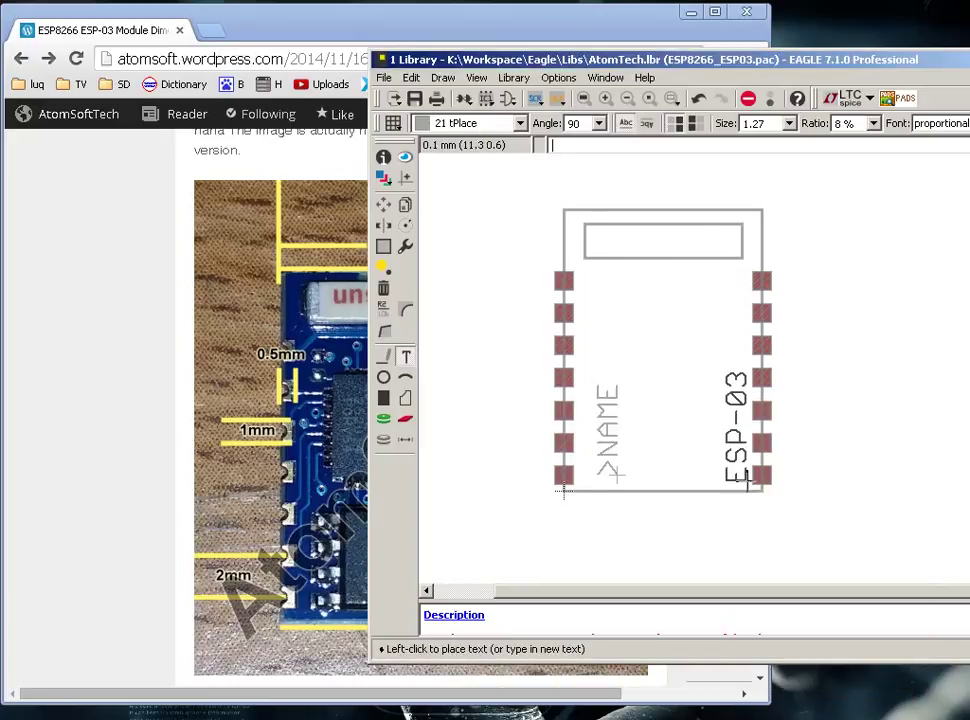
{"action": "left_click", "coordinate": [735, 482]}
{"action": "key", "text": "Escape"}
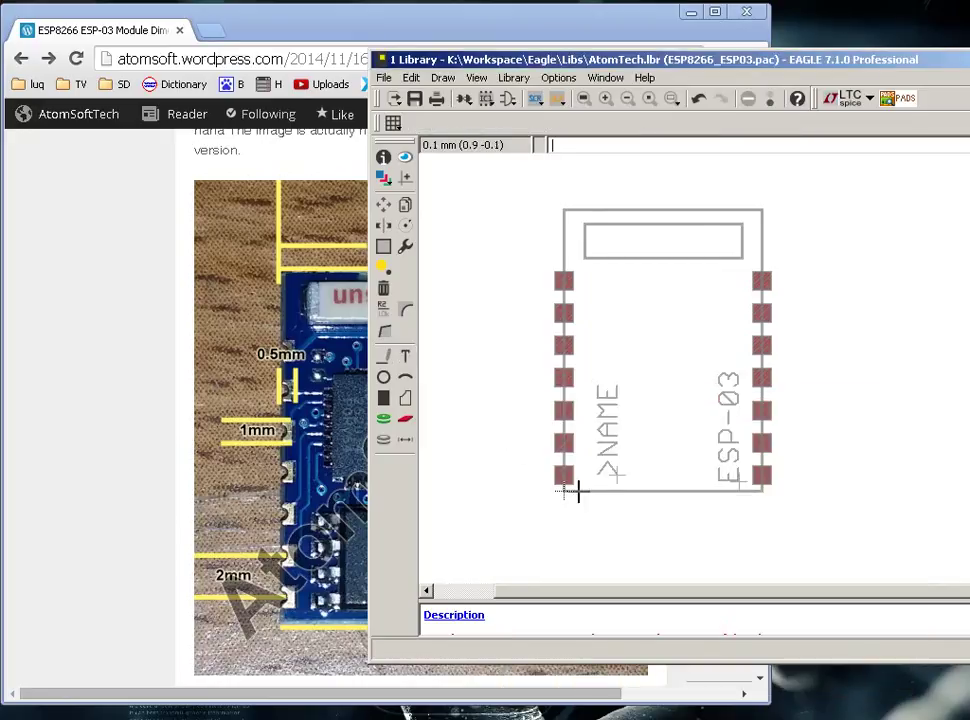
- Save the library and create a new symbol named ESP03
{"action": "left_click", "coordinate": [416, 100]}
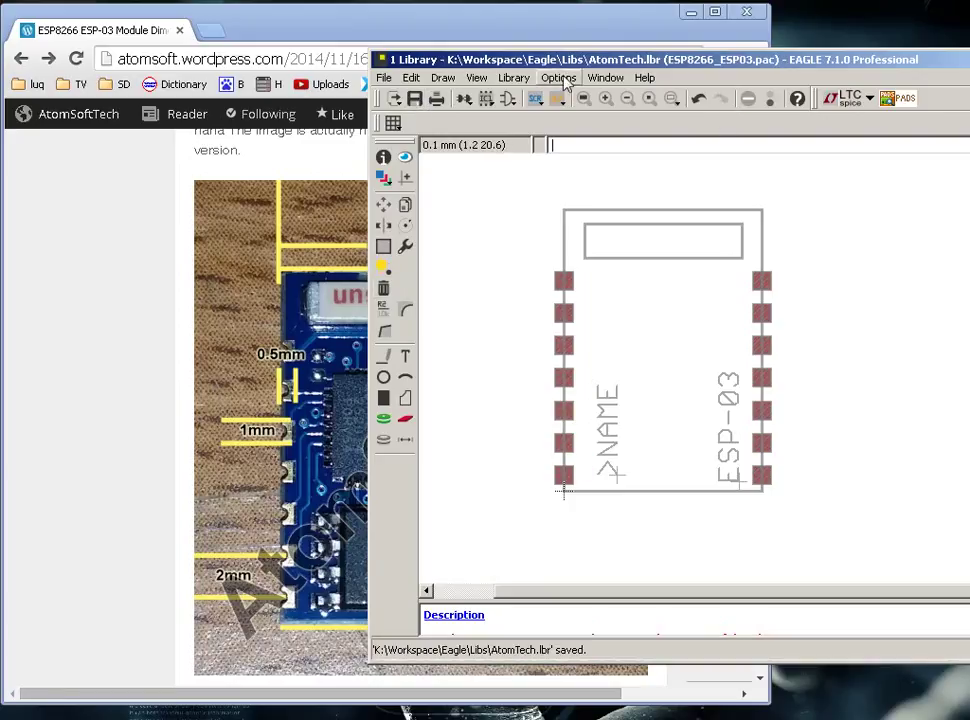
{"action": "left_click", "coordinate": [514, 100]}
{"action": "left_click", "coordinate": [522, 225]}
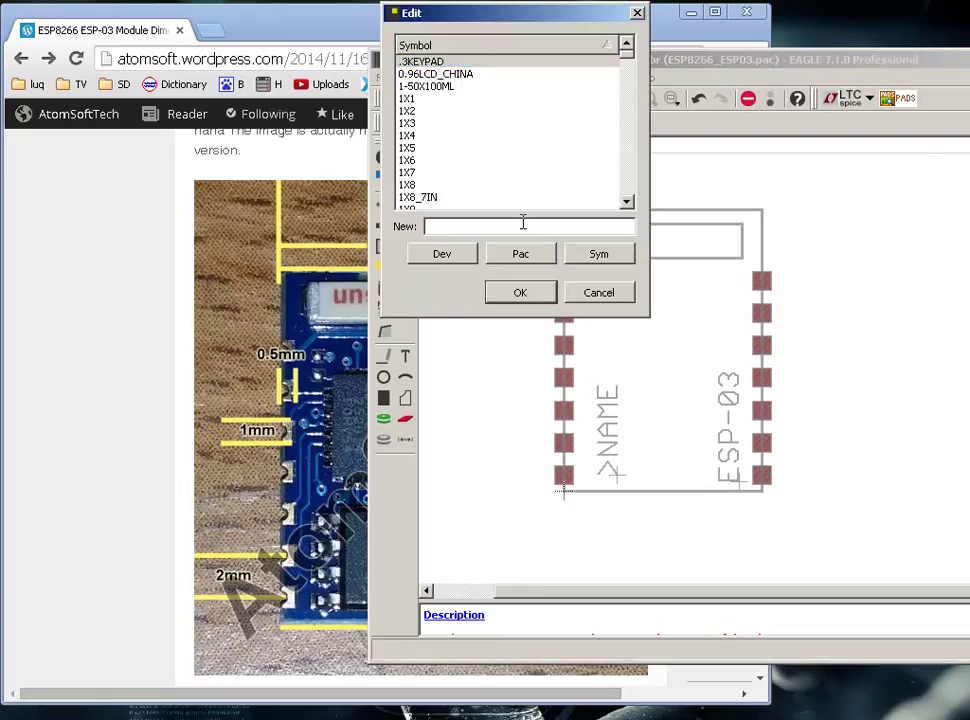
{"action": "type", "text": "ESP03"}
{"action": "key", "text": "Return"}
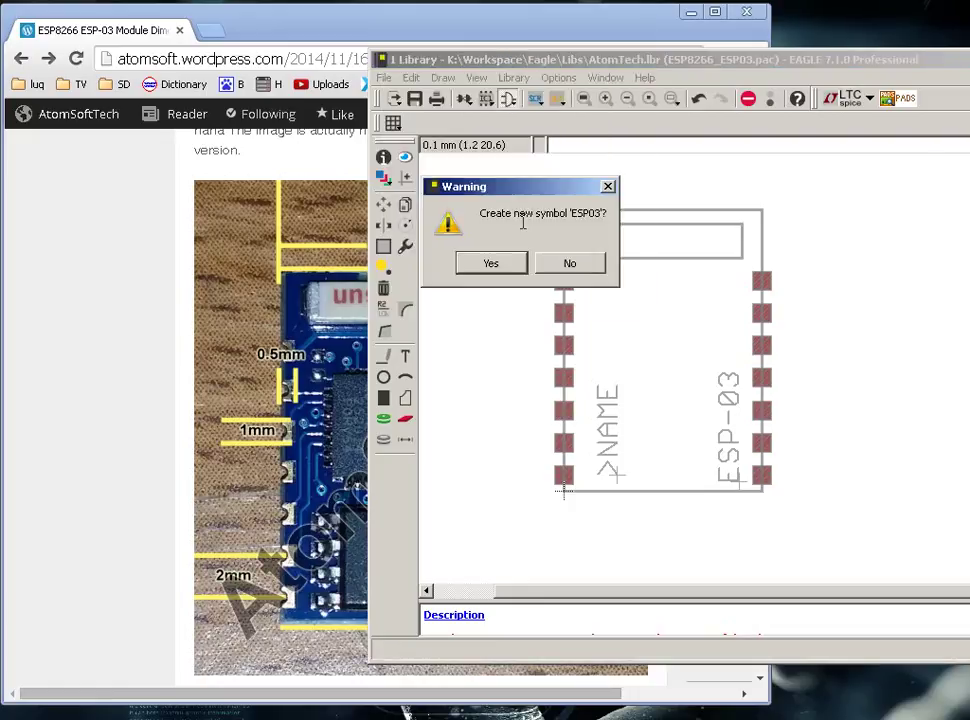
{"action": "key", "text": "Return"}
{"action": "left_click", "coordinate": [134, 396]}
{"action": "scroll", "coordinate": [147, 400], "scroll_direction": "up", "scroll_amount": 5}
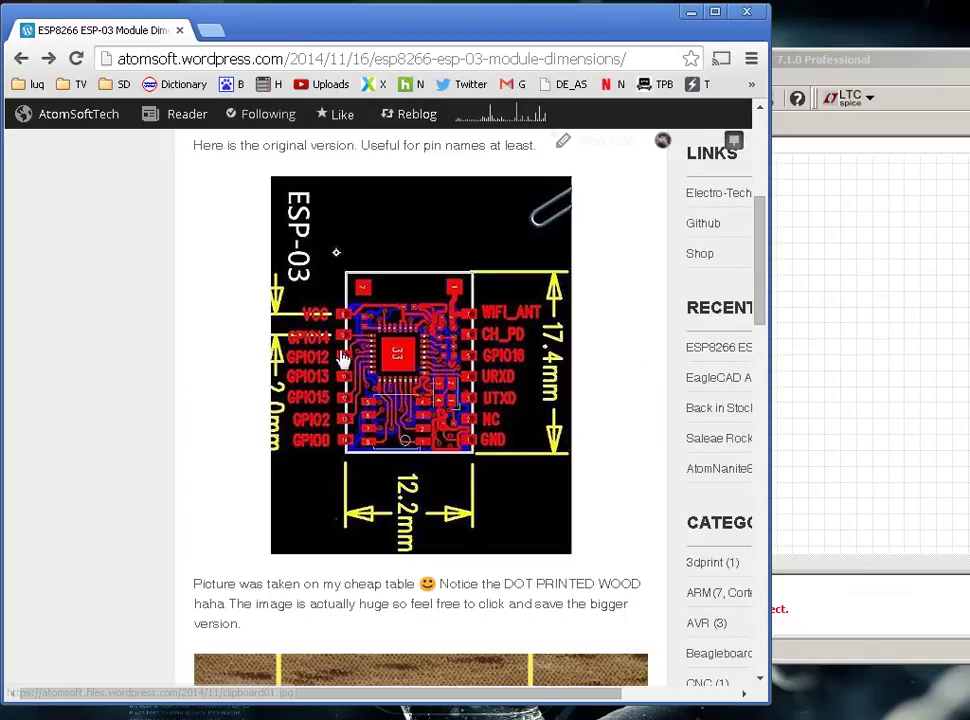
{"action": "left_click", "coordinate": [866, 418]}
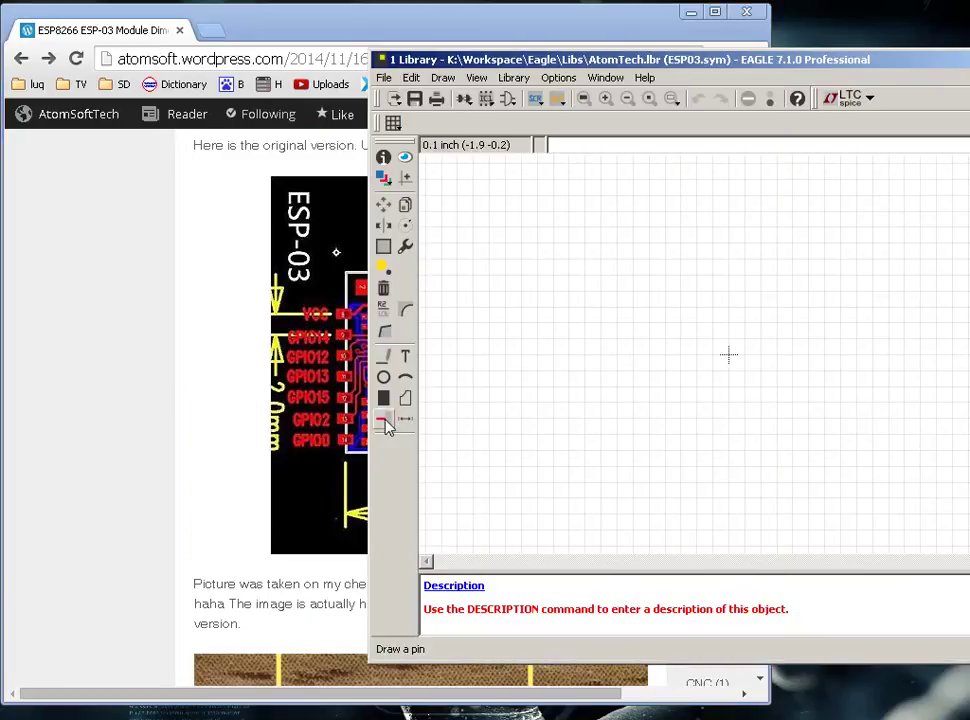
- Place seven pins, P$1 through P$7, in a vertical column
{"action": "left_click", "coordinate": [383, 418]}
{"action": "left_click", "coordinate": [696, 354]}
{"action": "left_click", "coordinate": [696, 370]}
{"action": "left_click", "coordinate": [696, 386]}
{"action": "left_click", "coordinate": [696, 402]}
{"action": "left_click", "coordinate": [696, 418]}
{"action": "left_click", "coordinate": [696, 434]}
{"action": "left_click", "coordinate": [700, 449]}
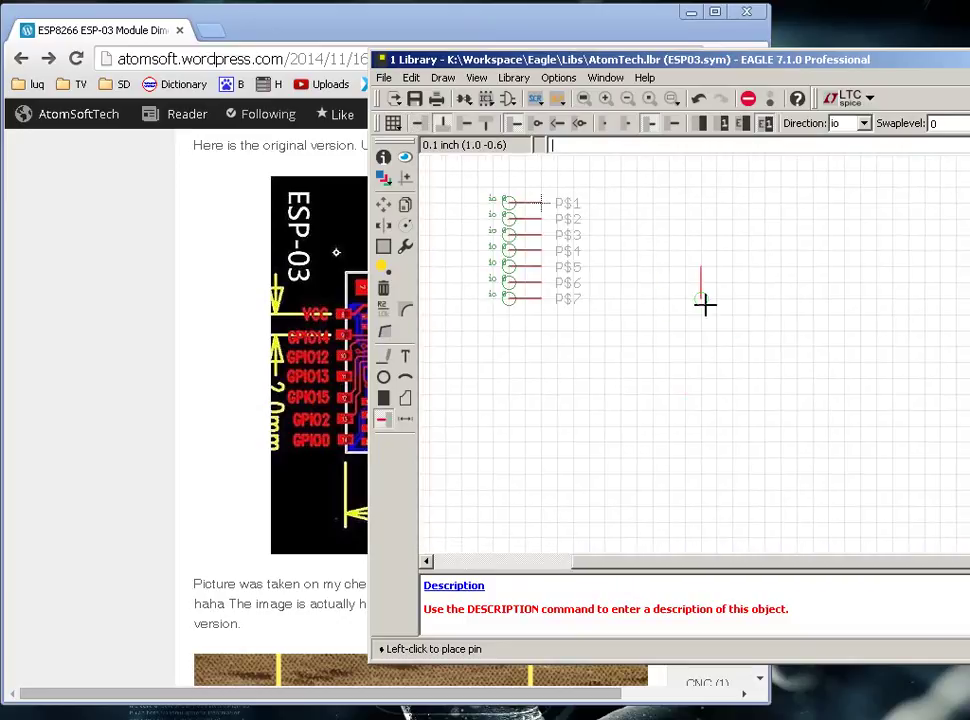
- Group the seven pins, copy them, flip the copy and place it on the right side
{"action": "left_click", "coordinate": [386, 240]}
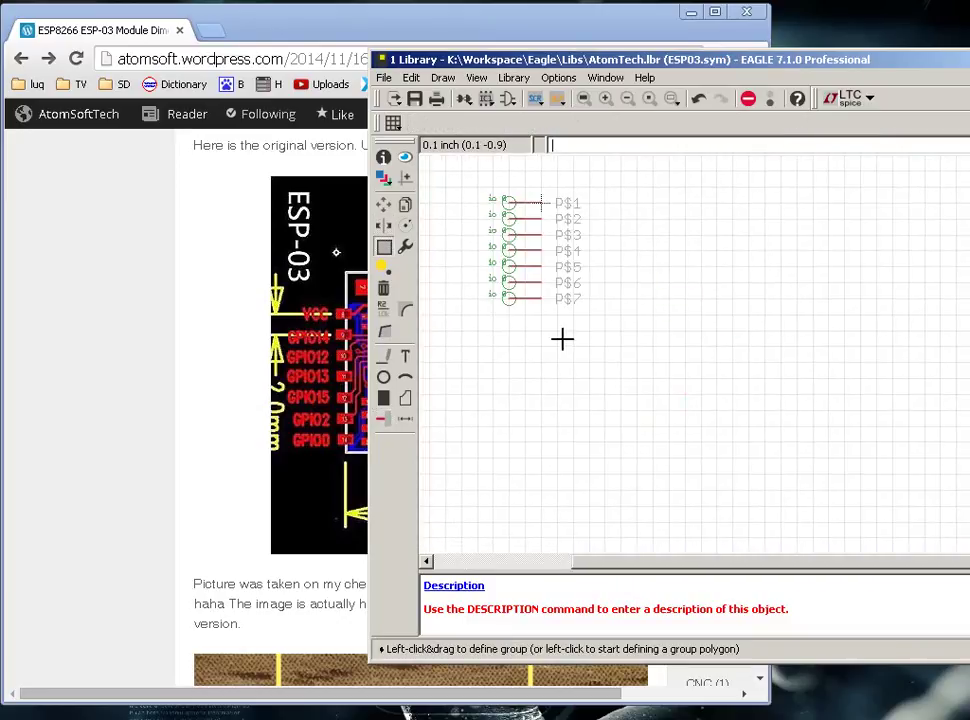
{"action": "left_click", "coordinate": [405, 207]}
{"action": "right_click", "coordinate": [512, 254]}
{"action": "left_click", "coordinate": [565, 413]}
{"action": "right_click", "coordinate": [705, 245]}
{"action": "left_click", "coordinate": [748, 241]}
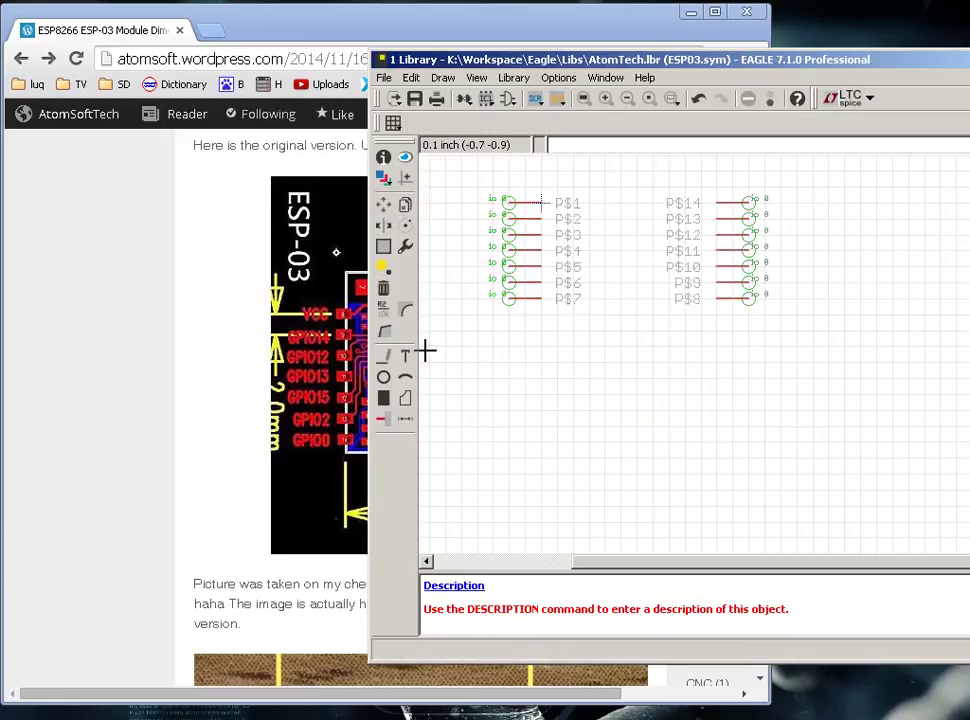
{"action": "left_click", "coordinate": [384, 378]}
- Draw a rectangular body outline around both pin columns
{"action": "left_click", "coordinate": [383, 356]}
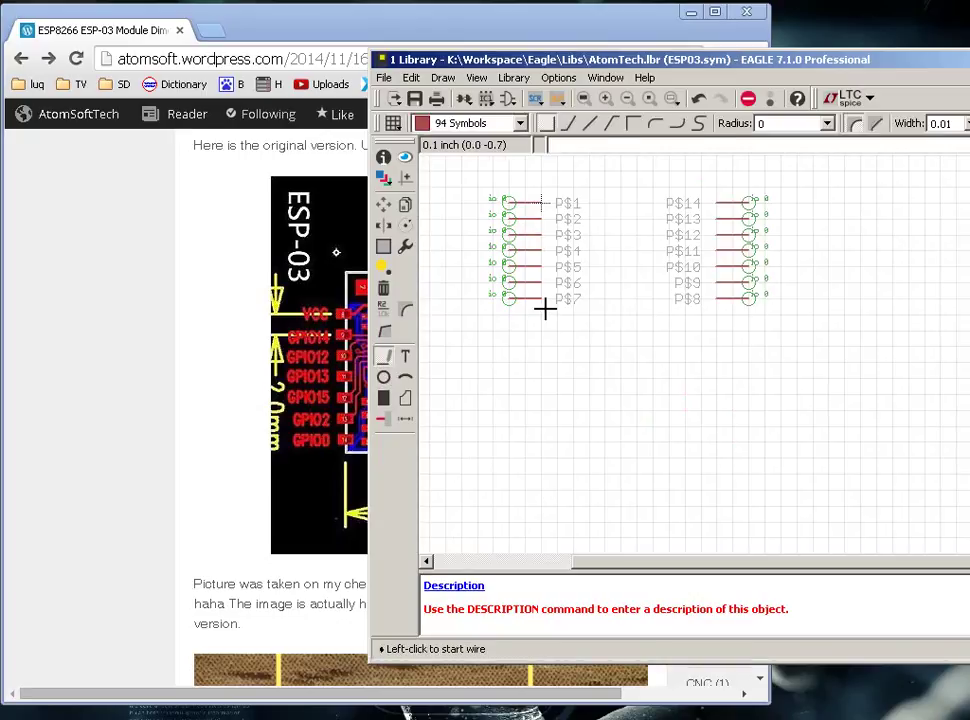
{"action": "left_click", "coordinate": [541, 314]}
{"action": "left_click", "coordinate": [715, 186]}
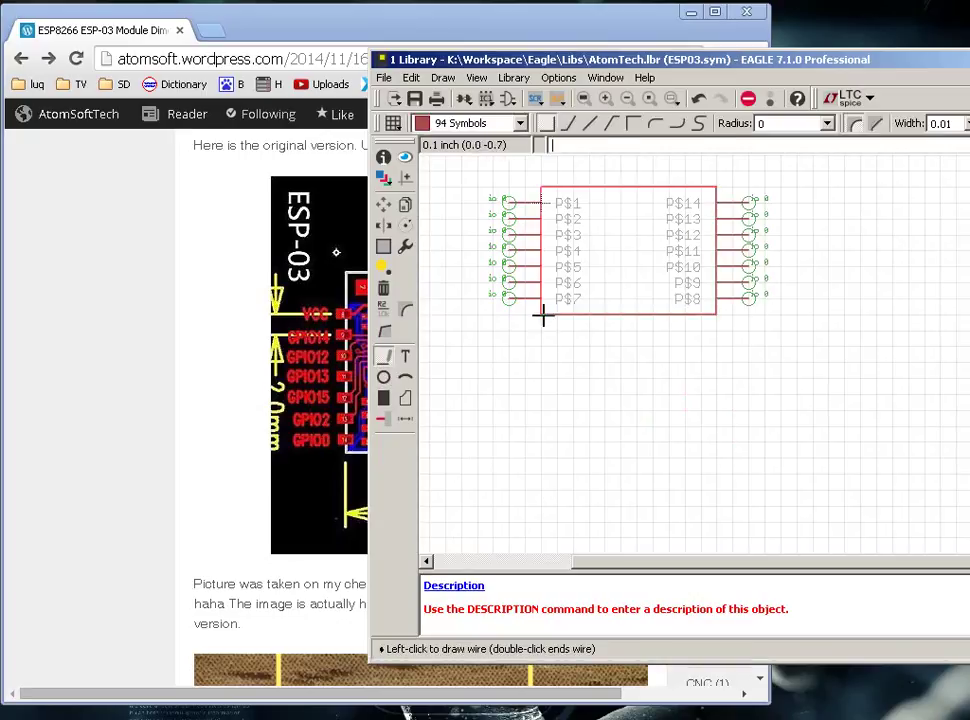
{"action": "double_click", "coordinate": [543, 316]}
- Add >NAME and ESP8266_ESP-03 text labels beneath the symbol body
{"action": "left_click", "coordinate": [412, 360]}
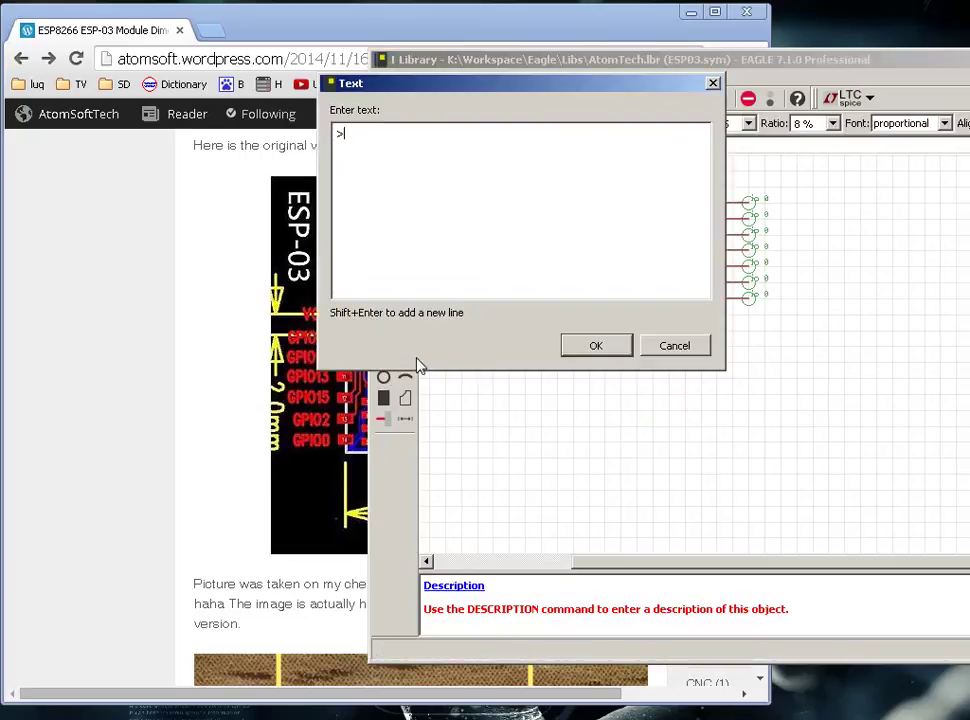
{"action": "type", "text": ">NAME"}
{"action": "key", "text": "Return"}
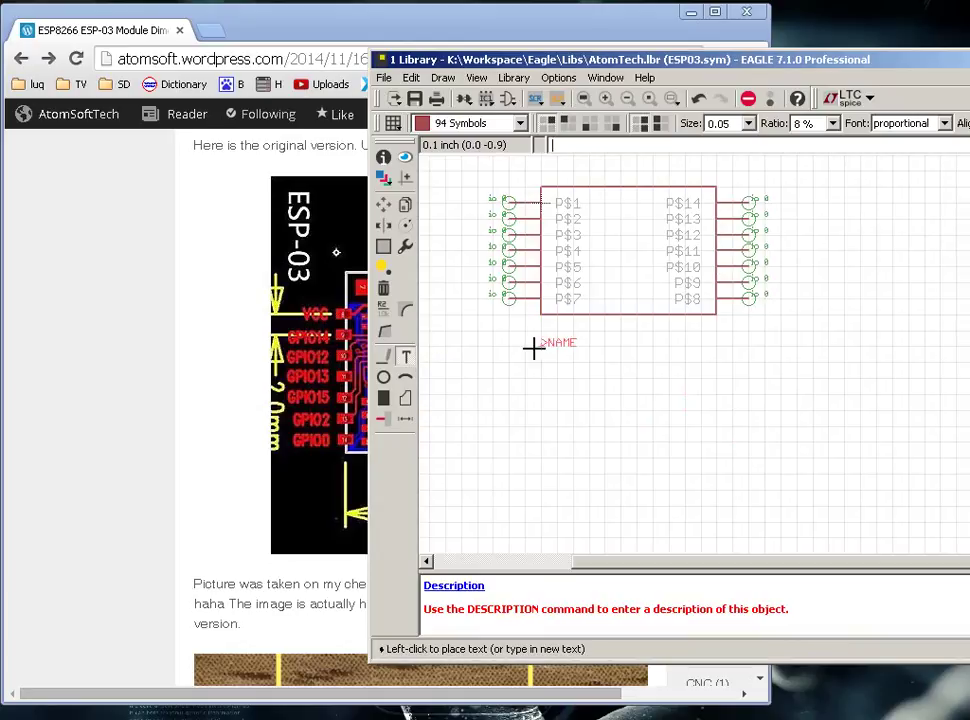
{"action": "left_click", "coordinate": [543, 334]}
{"action": "type", "text": "ESP8266-ESP-03"}
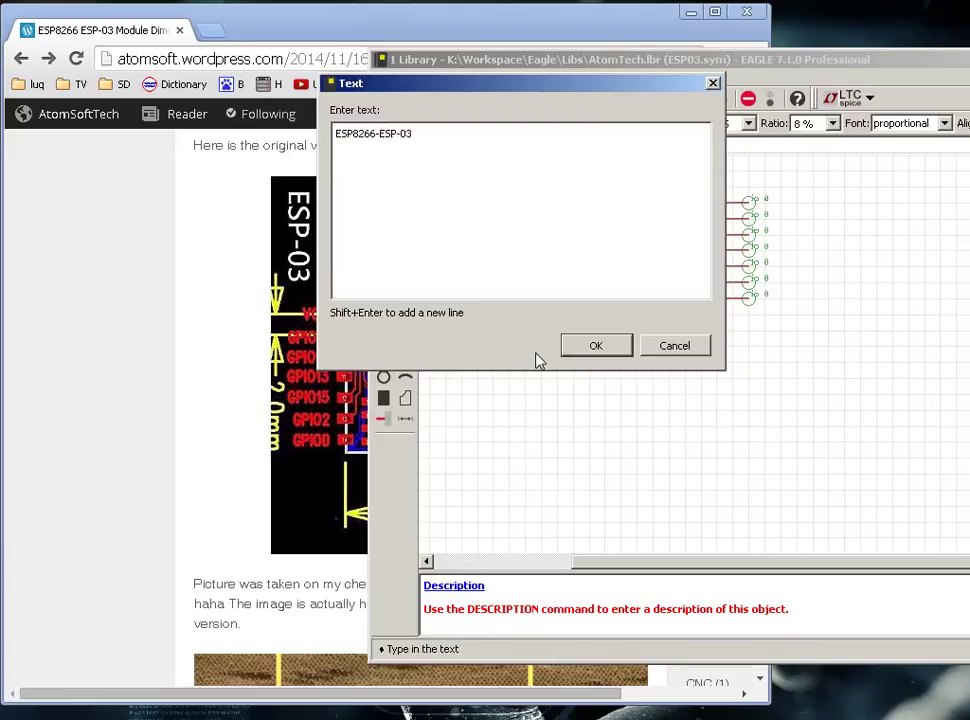
{"action": "key", "text": "BackSpace"}
{"action": "type", "text": "_"}
{"action": "key", "text": "Return"}
{"action": "left_click", "coordinate": [536, 354]}
{"action": "key", "text": "Escape"}
- Recenter the symbol in view and save the library with Ctrl+S
{"action": "middle_click_drag", "start_coordinate": [578, 320], "coordinate": [654, 403]}
{"action": "scroll", "coordinate": [745, 411], "scroll_direction": "up", "scroll_amount": 1}
{"action": "middle_click_drag", "start_coordinate": [734, 411], "coordinate": [695, 405]}
{"action": "key", "text": "ctrl+s"}
{"action": "left_click_drag", "start_coordinate": [586, 59], "coordinate": [783, 85]}
{"action": "left_click_drag", "start_coordinate": [654, 102], "coordinate": [584, 98]}
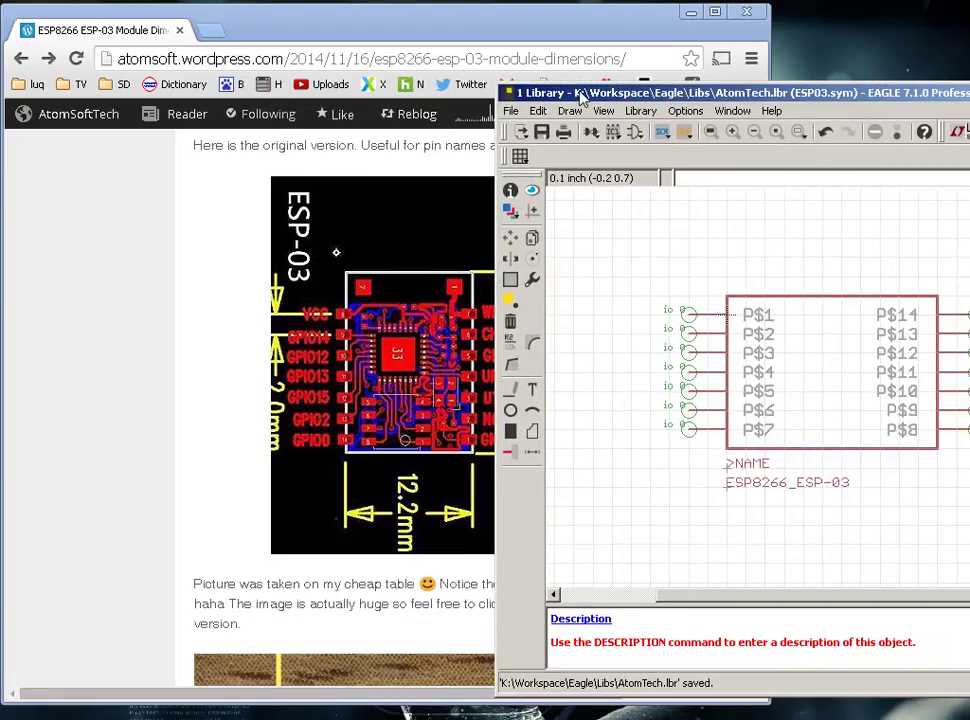
- With the Name tool, rename the top three left pins to VCC, GPIO14 and GPIO12
{"action": "left_click", "coordinate": [532, 389]}
{"action": "key", "text": "Escape"}
{"action": "left_click", "coordinate": [510, 346]}
{"action": "left_click", "coordinate": [688, 313]}
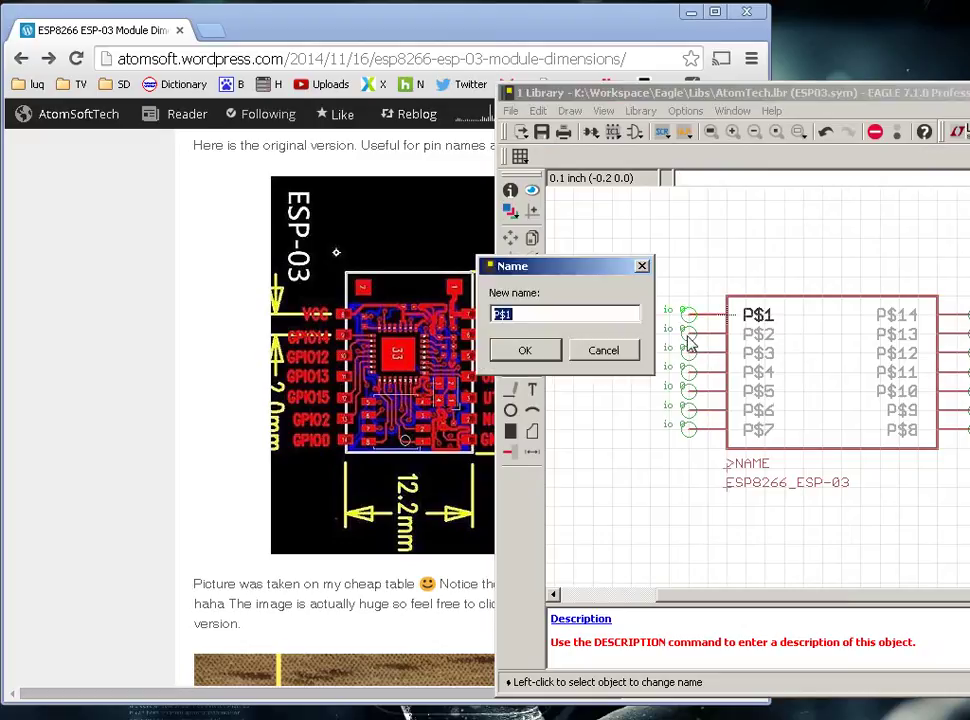
{"action": "type", "text": "vcc"}
{"action": "key", "text": "Return"}
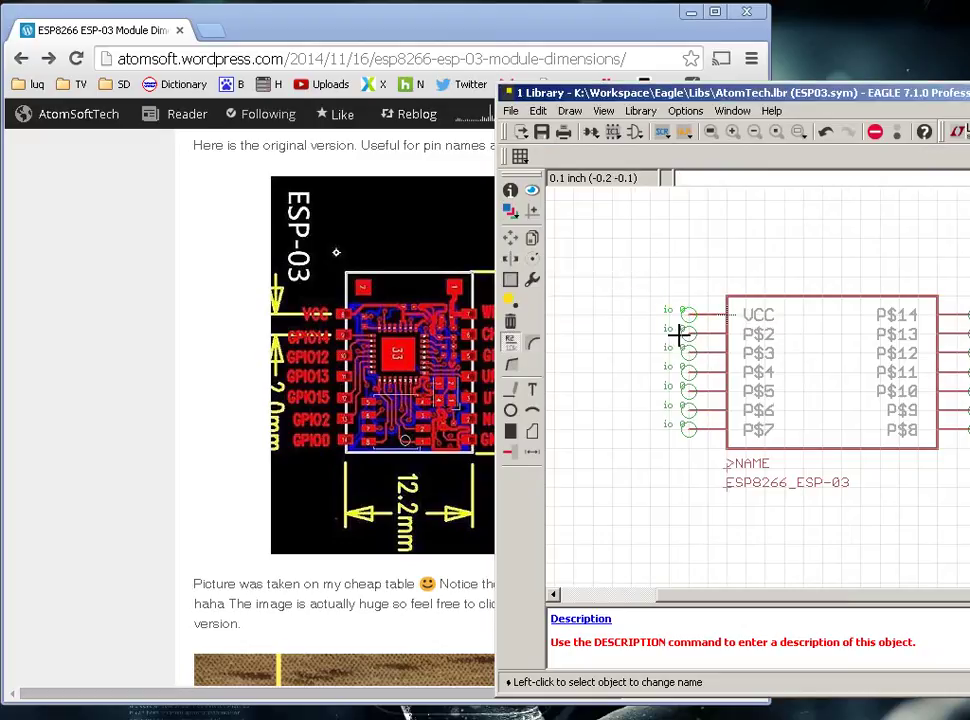
{"action": "left_click", "coordinate": [682, 333]}
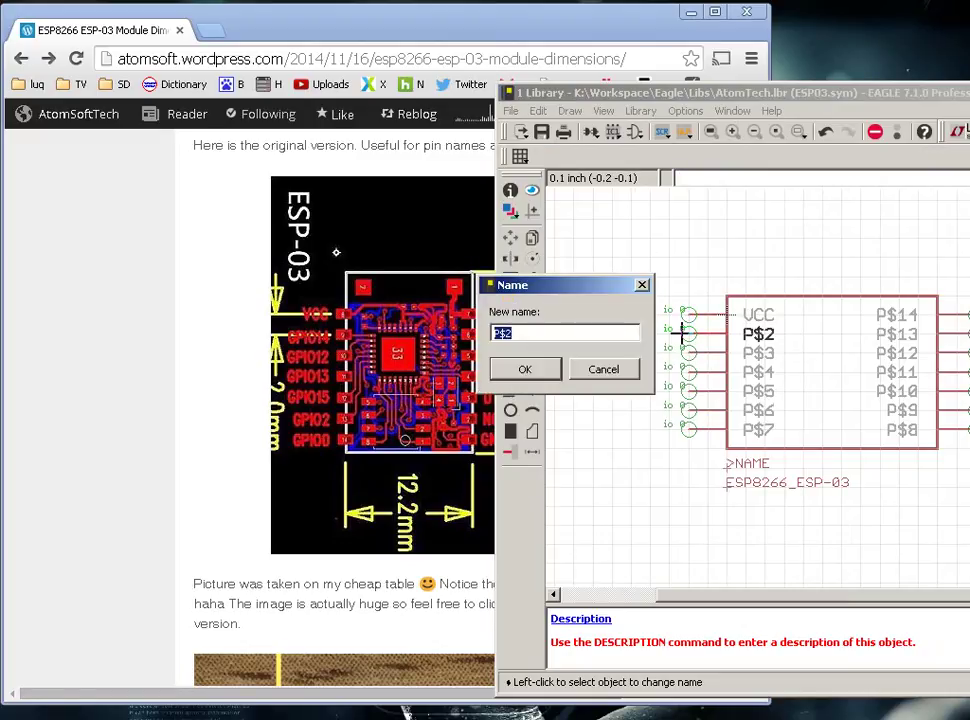
{"action": "type", "text": "GPIO14"}
{"action": "key", "text": "Return"}
{"action": "left_click", "coordinate": [692, 349]}
{"action": "type", "text": "GPIO10"}
{"action": "key", "text": "Return"}
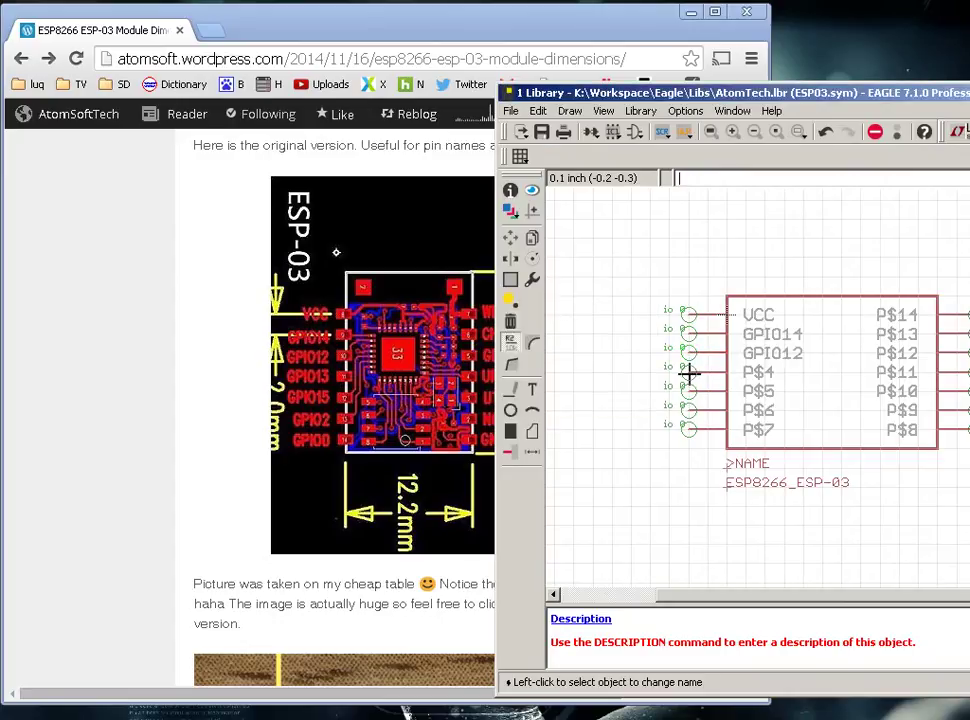
- Rename the remaining left pins to GPIO13, GPIO15, GPIO2 and GPIO0
{"action": "left_click", "coordinate": [689, 373]}
{"action": "type", "text": "GPIO13"}
{"action": "key", "text": "Return"}
{"action": "left_click", "coordinate": [695, 392]}
{"action": "type", "text": "GPIO15"}
{"action": "key", "text": "Return"}
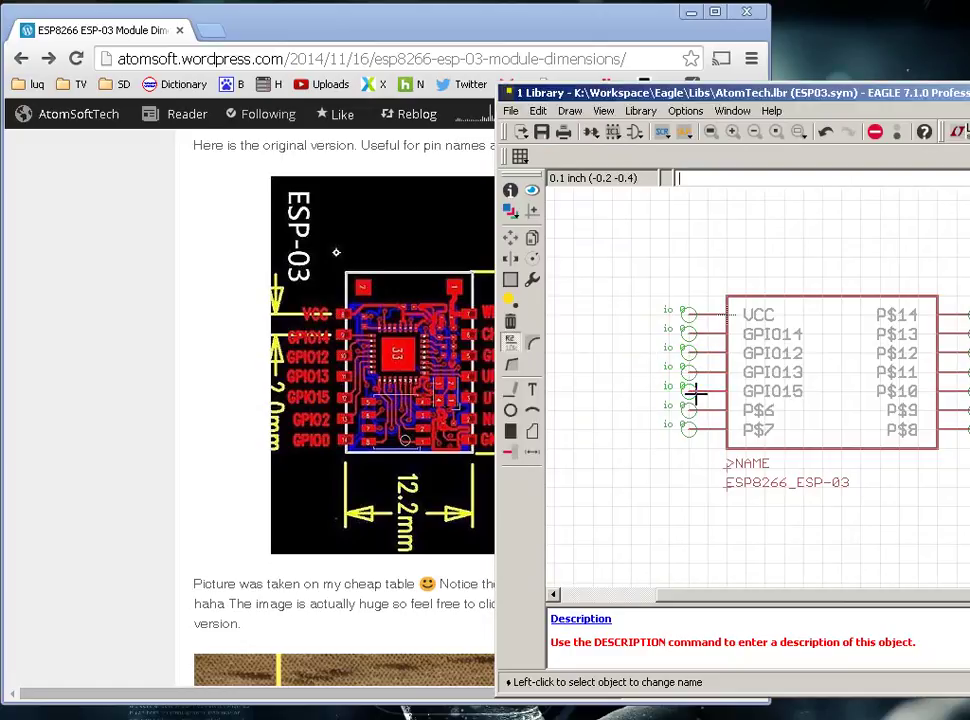
{"action": "left_click", "coordinate": [695, 408]}
{"action": "type", "text": "GPIO2"}
{"action": "key", "text": "Return"}
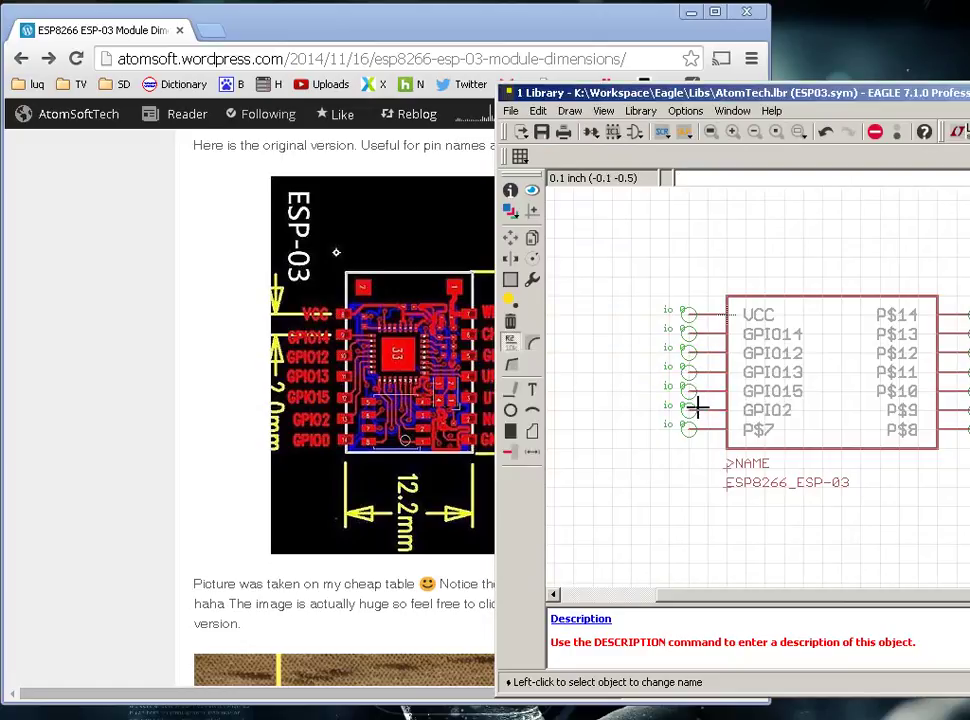
{"action": "left_click", "coordinate": [689, 435]}
{"action": "type", "text": "GPIO0"}
{"action": "key", "text": "Return"}
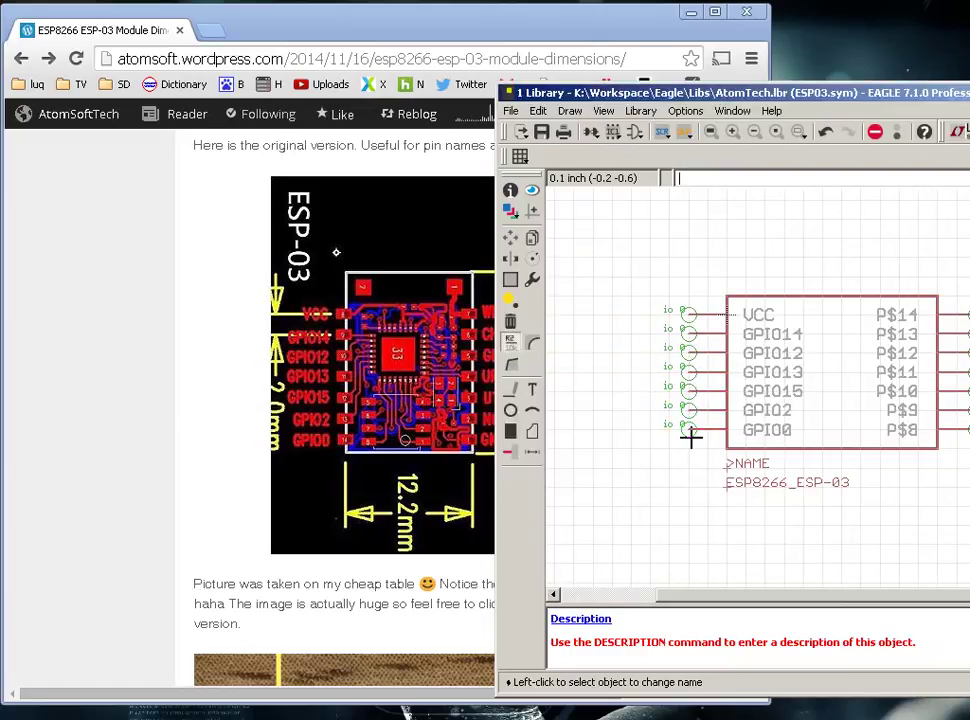
- Arrange the library and article windows so the ESP-03 pinout picture is visible
{"action": "left_click_drag", "start_coordinate": [617, 97], "coordinate": [174, 88]}
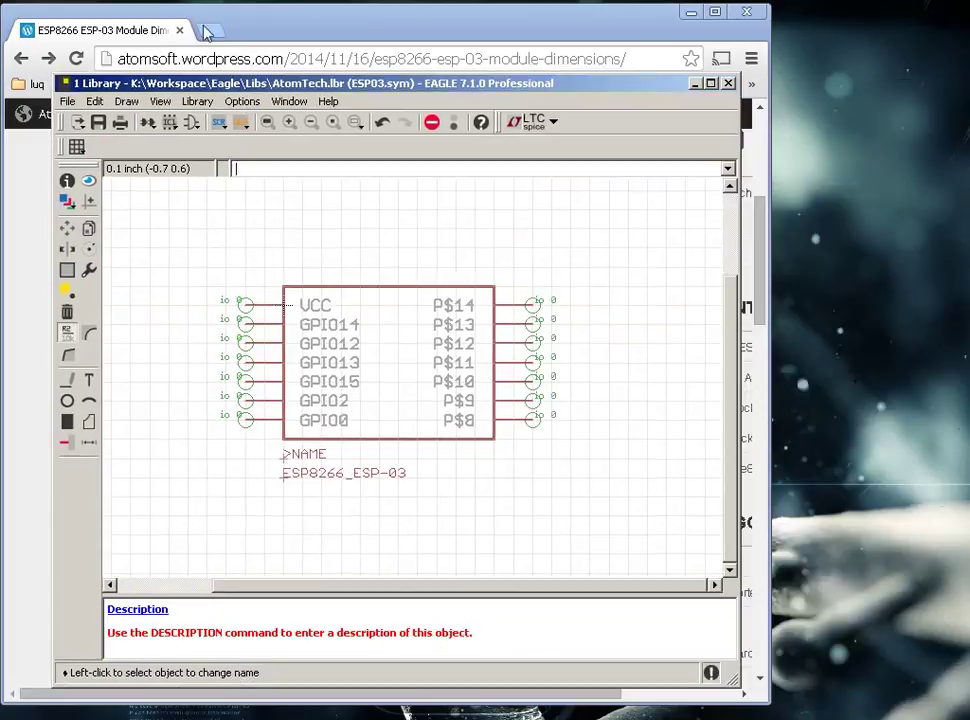
{"action": "left_click_drag", "start_coordinate": [265, 13], "coordinate": [450, 32]}
{"action": "left_click_drag", "start_coordinate": [120, 22], "coordinate": [120, 82]}
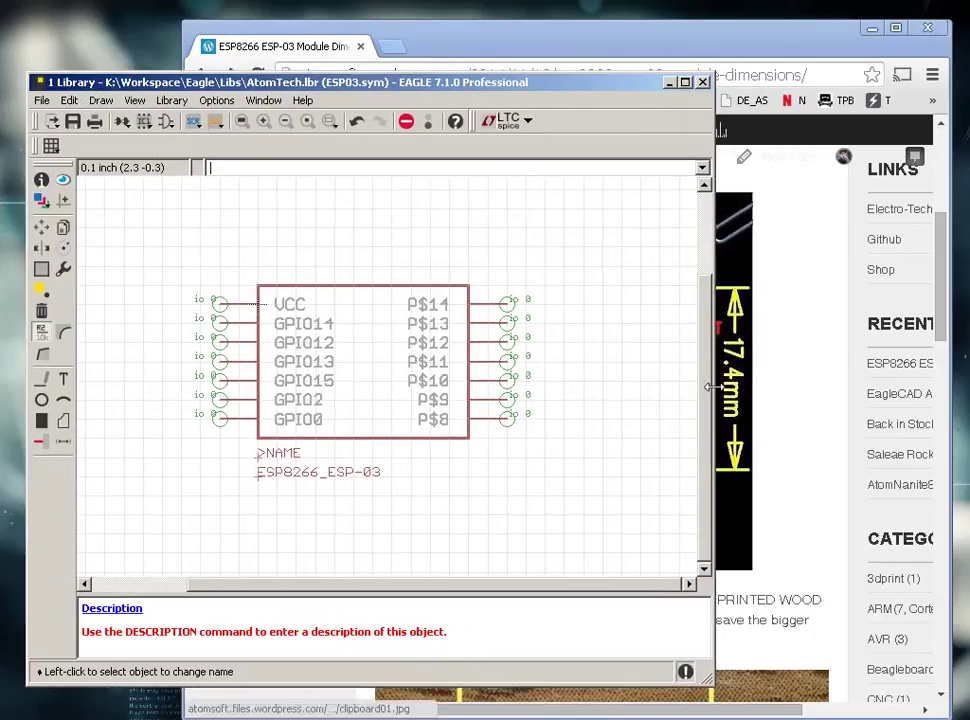
{"action": "left_click_drag", "start_coordinate": [712, 385], "coordinate": [614, 404]}
- Rename pins P$8, P$9 and P$10 to GND, NC and TXD
{"action": "left_click", "coordinate": [460, 429]}
{"action": "type", "text": "GND"}
{"action": "key", "text": "Return"}
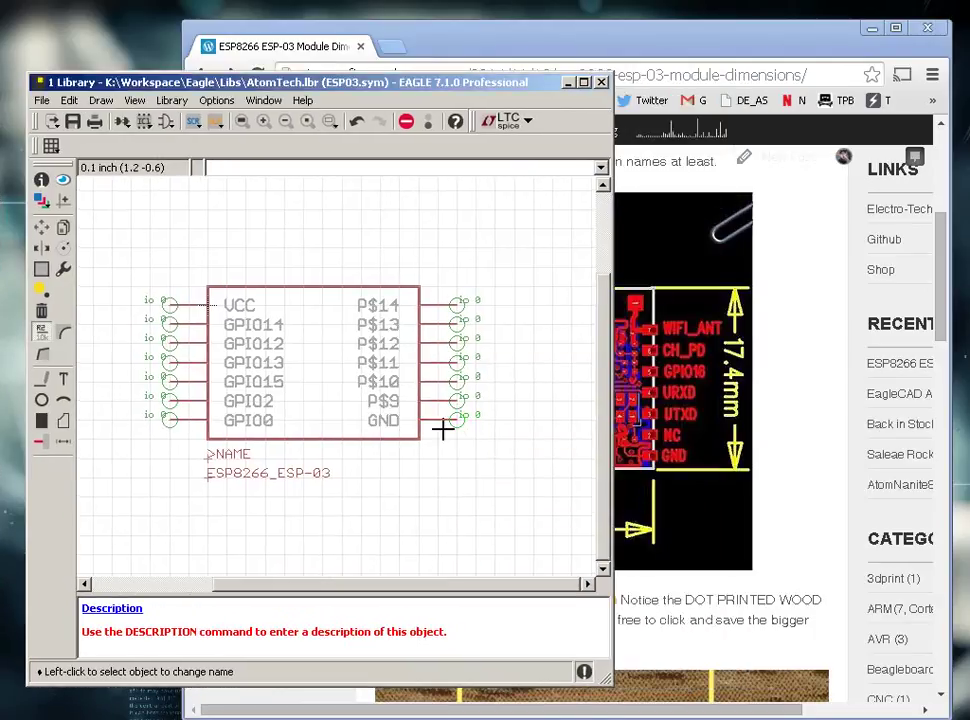
{"action": "left_click", "coordinate": [447, 400]}
{"action": "type", "text": "NC"}
{"action": "key", "text": "Return"}
{"action": "left_click", "coordinate": [460, 380]}
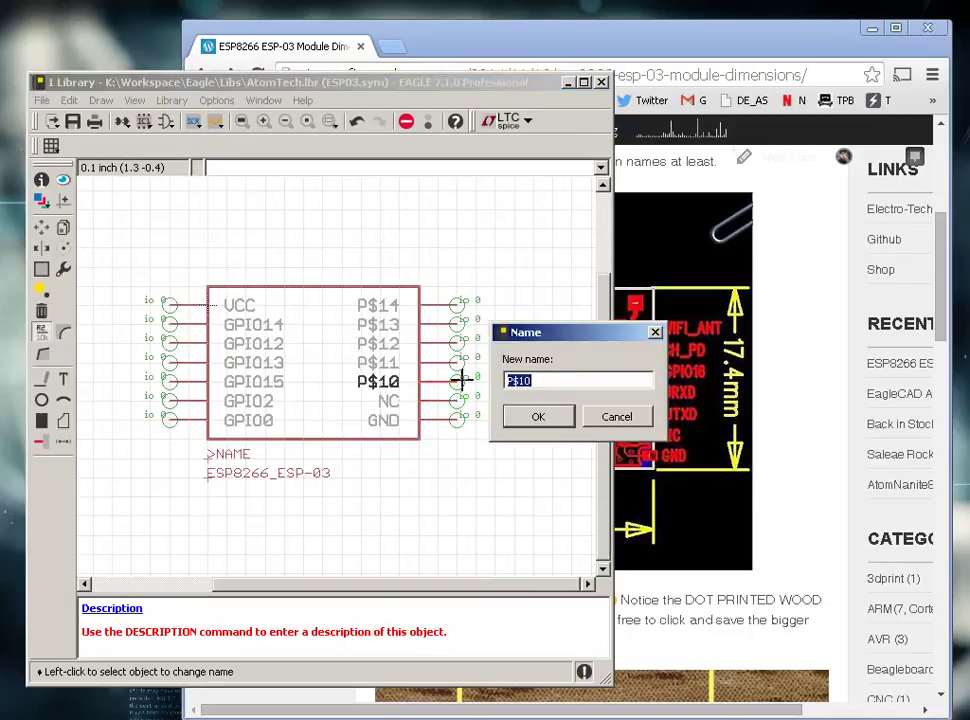
{"action": "type", "text": "U"}
{"action": "key", "text": "Return"}
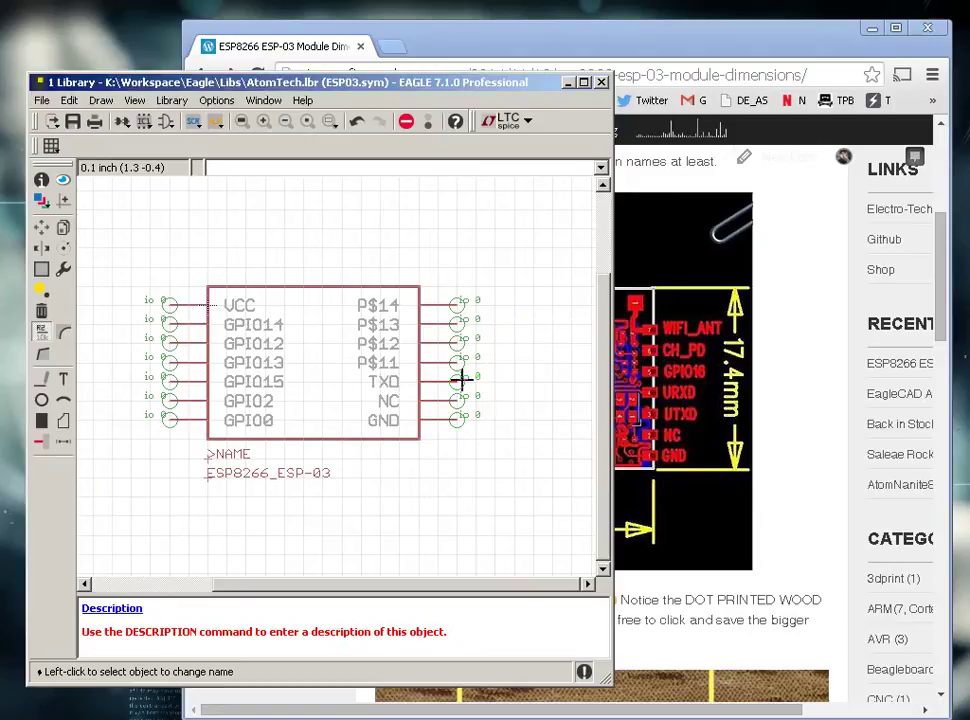
- Rename pins P$11 and P$12 to RXD and GPIO16
{"action": "left_click", "coordinate": [450, 363]}
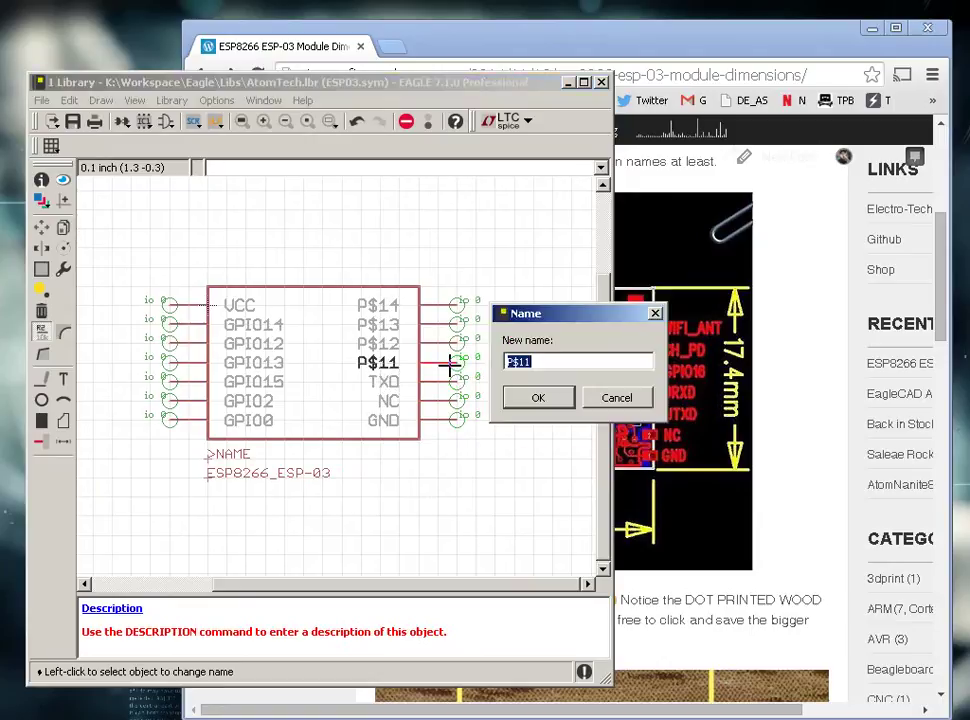
{"action": "type", "text": "RXD"}
{"action": "key", "text": "Return"}
{"action": "left_click", "coordinate": [455, 346]}
{"action": "type", "text": "GPIO"}
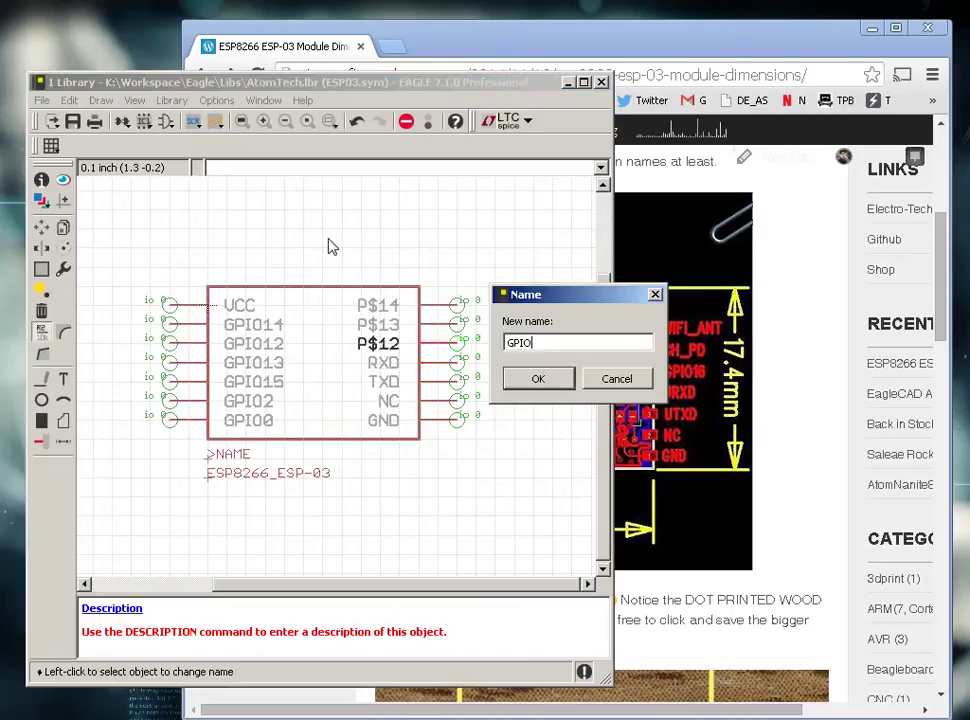
{"action": "type", "text": "16"}
{"action": "key", "text": "Return"}
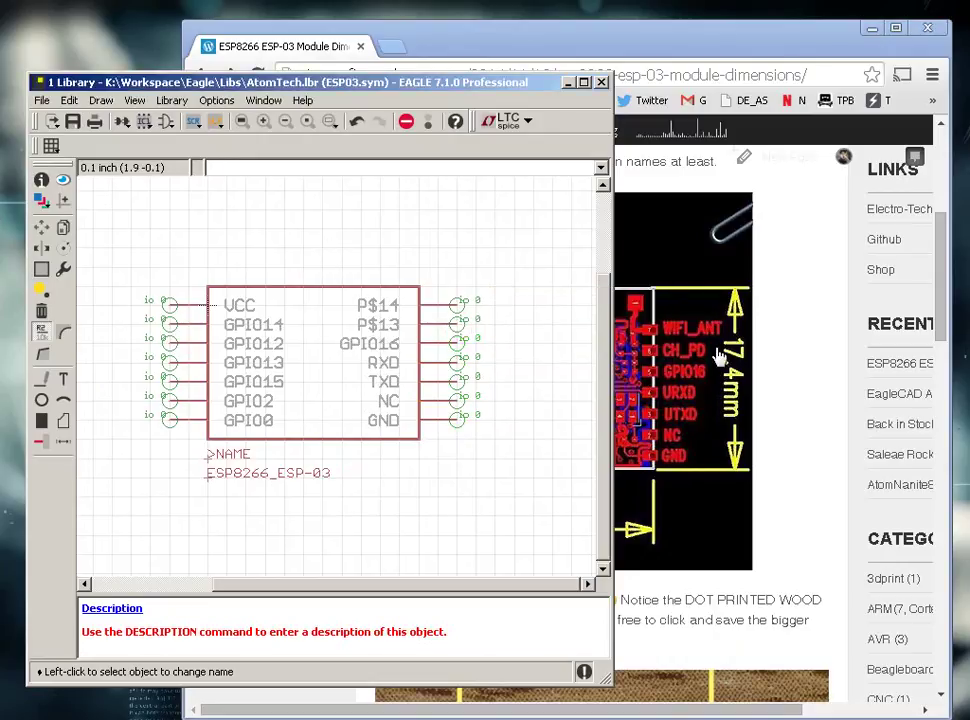
- Check the full-size ESP-03 pinout image in Chrome, then return to the library editor
{"action": "left_click", "coordinate": [541, 281]}
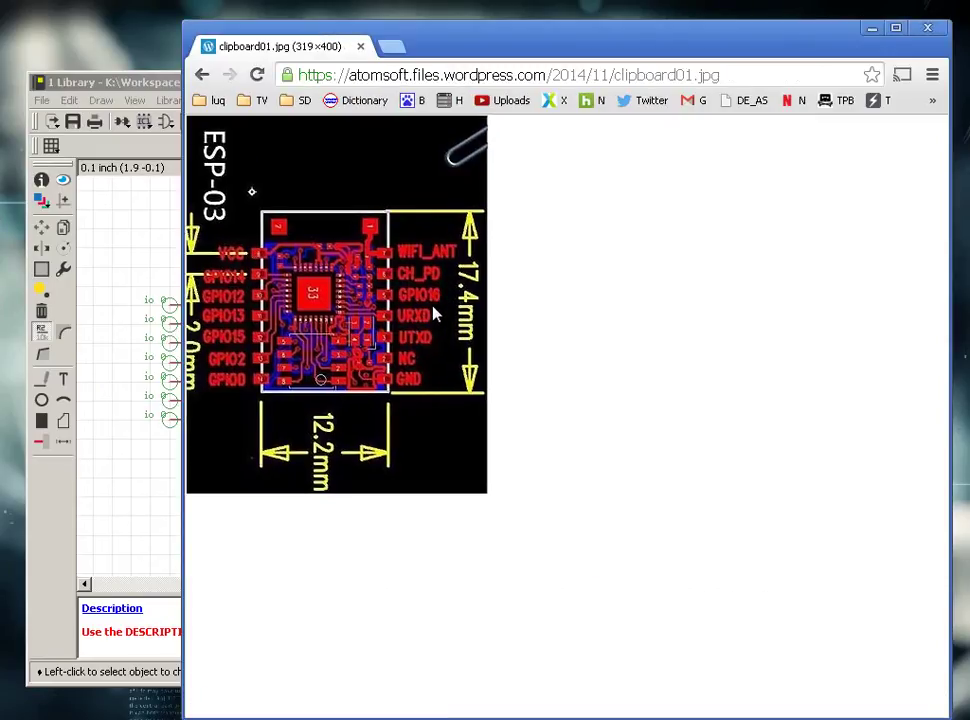
{"action": "left_click", "coordinate": [108, 530]}
{"action": "left_click", "coordinate": [805, 250]}
{"action": "key", "text": "alt+Left"}
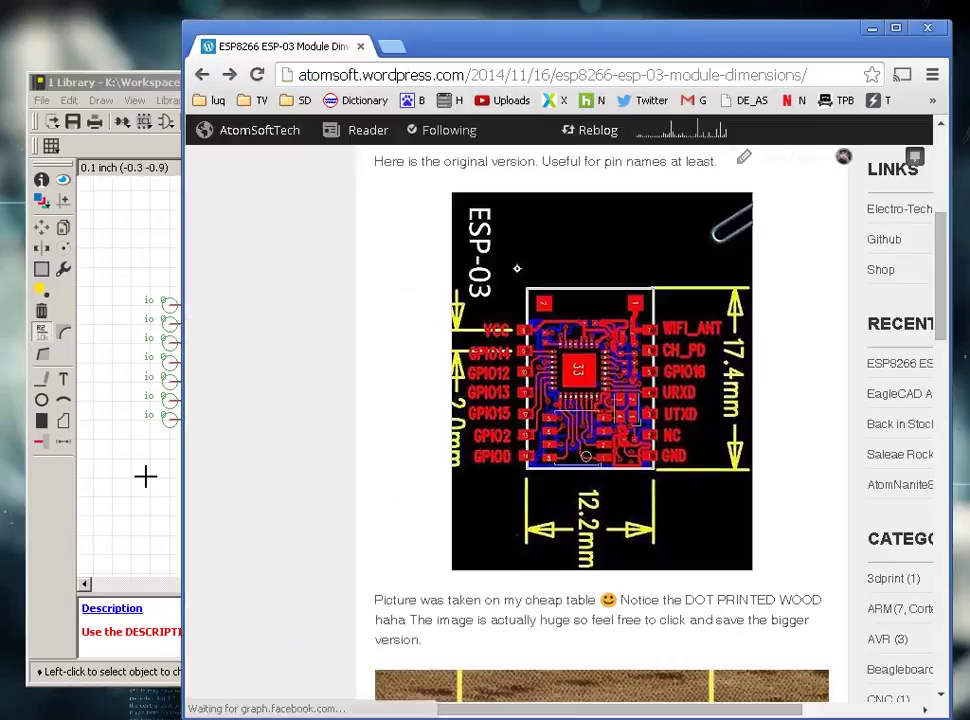
{"action": "left_click", "coordinate": [145, 474]}
- Rename pins P$13 and P$14 to CH_PD and ANT
{"action": "left_click", "coordinate": [452, 323]}
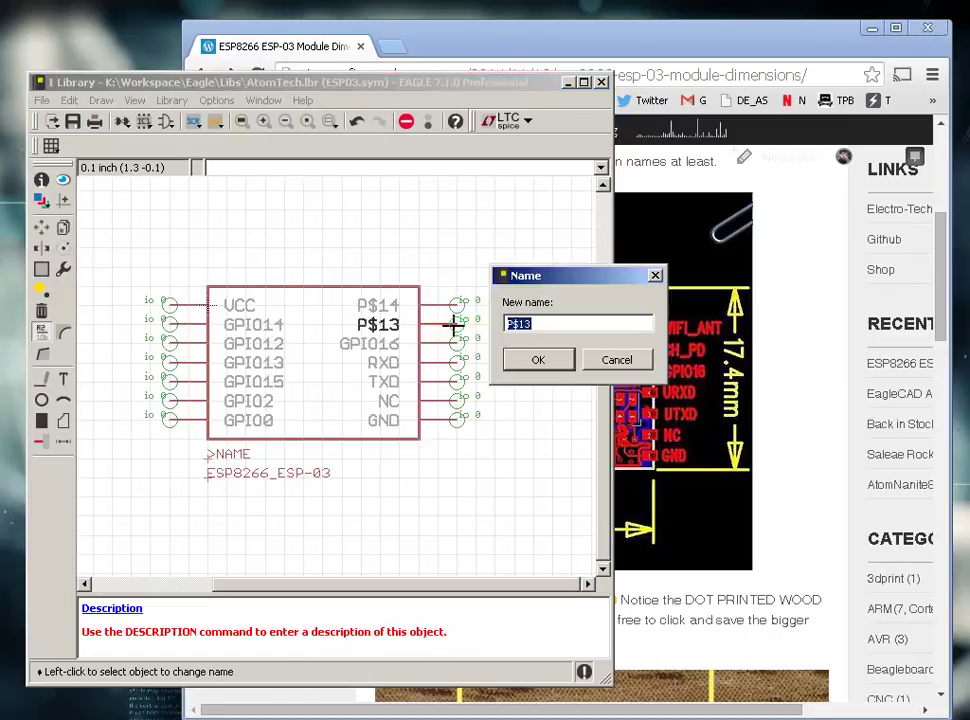
{"action": "type", "text": "CH_PD"}
{"action": "key", "text": "Return"}
{"action": "left_click", "coordinate": [455, 302]}
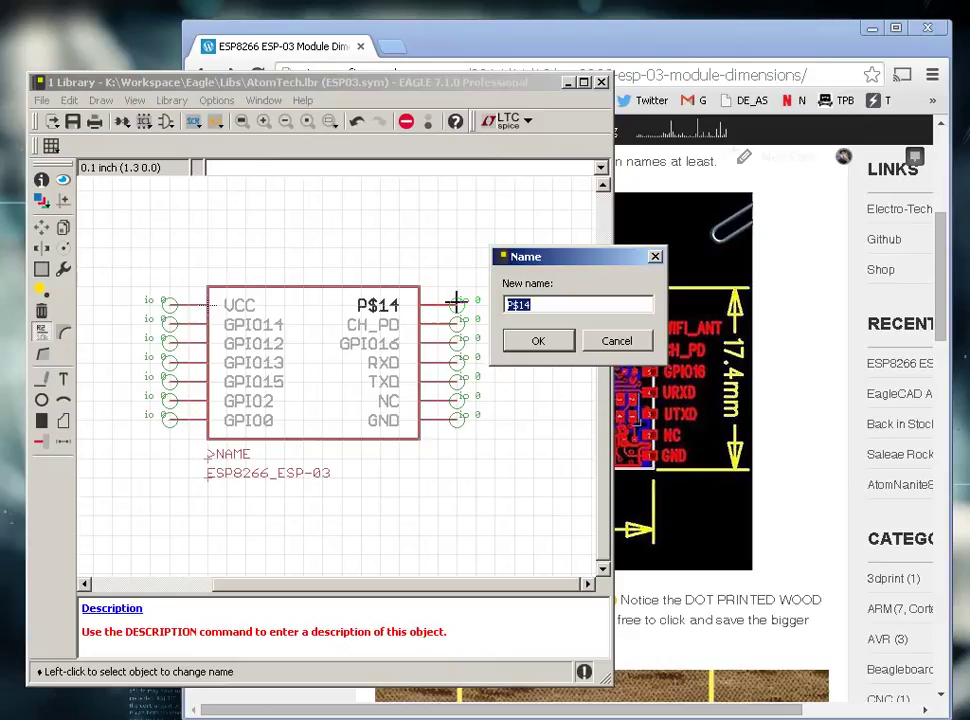
{"action": "type", "text": "WI"}
{"action": "key", "text": "Return"}
{"action": "scroll", "coordinate": [442, 390], "scroll_direction": "down", "scroll_amount": 1}
{"action": "scroll", "coordinate": [440, 390], "scroll_direction": "up", "scroll_amount": 2}
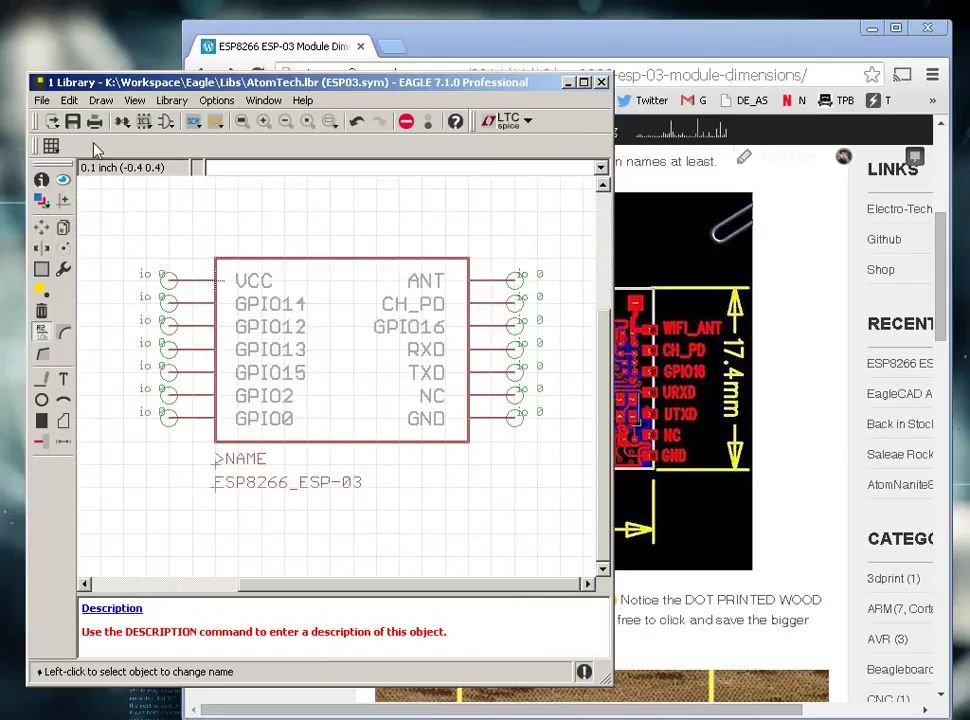
- Save the library and create a new device named ESP8266_ESP-03
{"action": "left_click", "coordinate": [73, 121]}
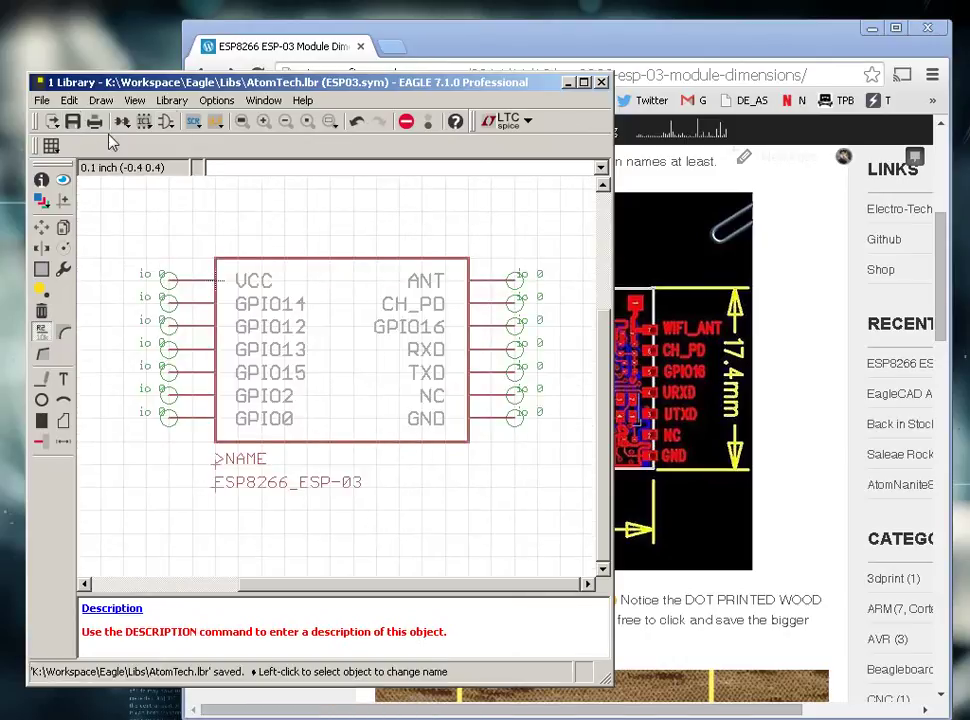
{"action": "left_click", "coordinate": [124, 121]}
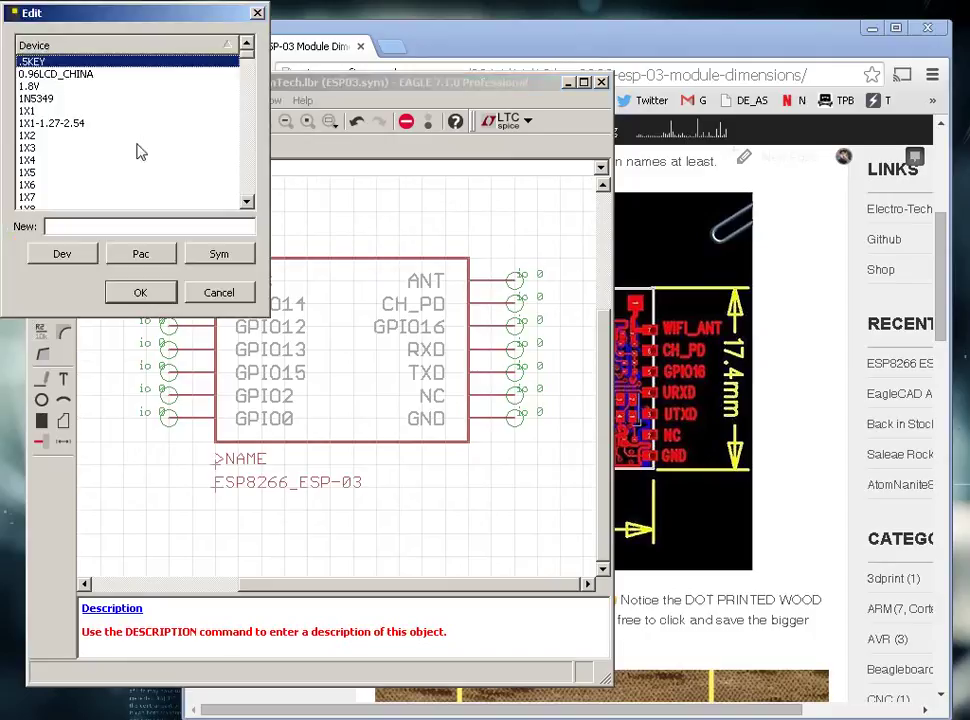
{"action": "left_click", "coordinate": [97, 222]}
{"action": "left_click_drag", "start_coordinate": [63, 13], "coordinate": [178, 98]}
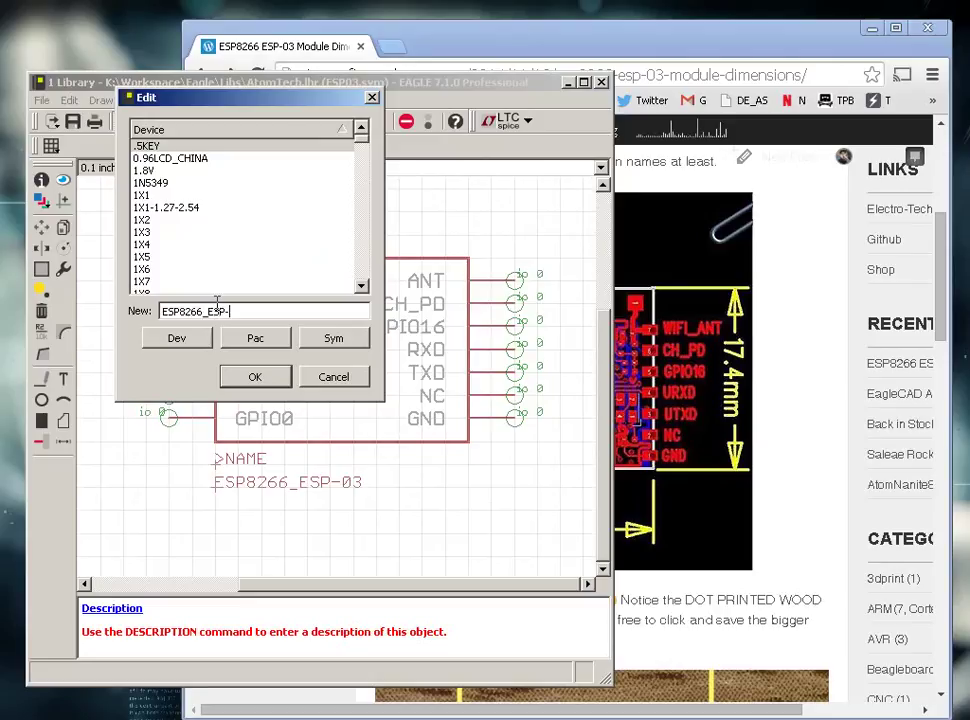
{"action": "key", "text": "Return"}
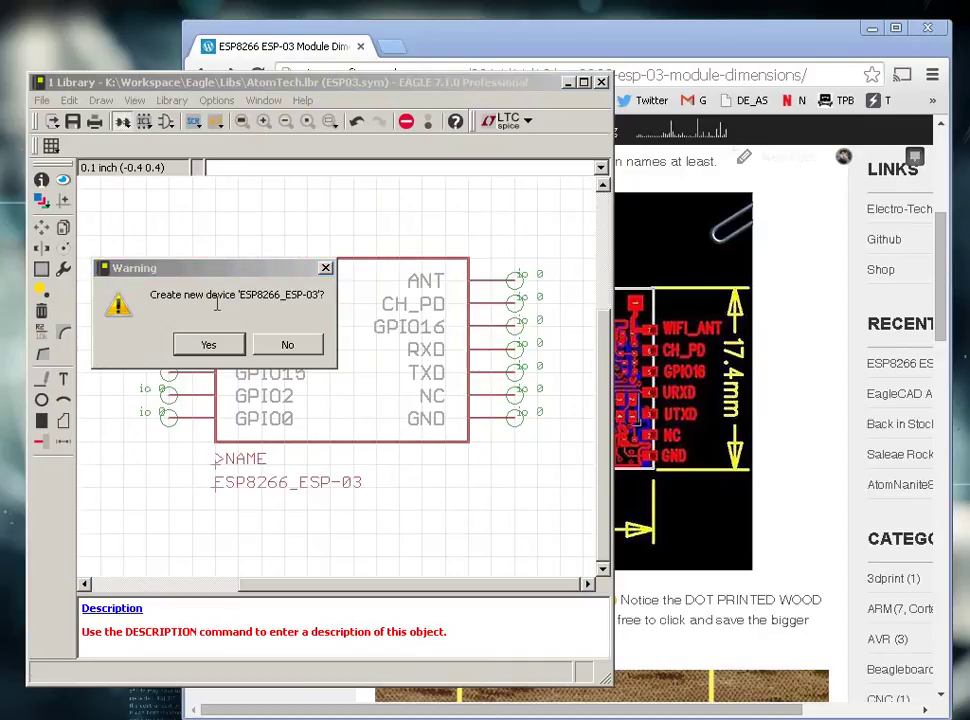
{"action": "left_click", "coordinate": [208, 344]}
- Add the ESP03 symbol to the device and place it
{"action": "left_click", "coordinate": [66, 277]}
{"action": "key", "text": "e"}
{"action": "scroll", "coordinate": [84, 292], "scroll_direction": "down", "scroll_amount": 4}
{"action": "key", "text": "e"}
{"action": "key", "text": "s"}
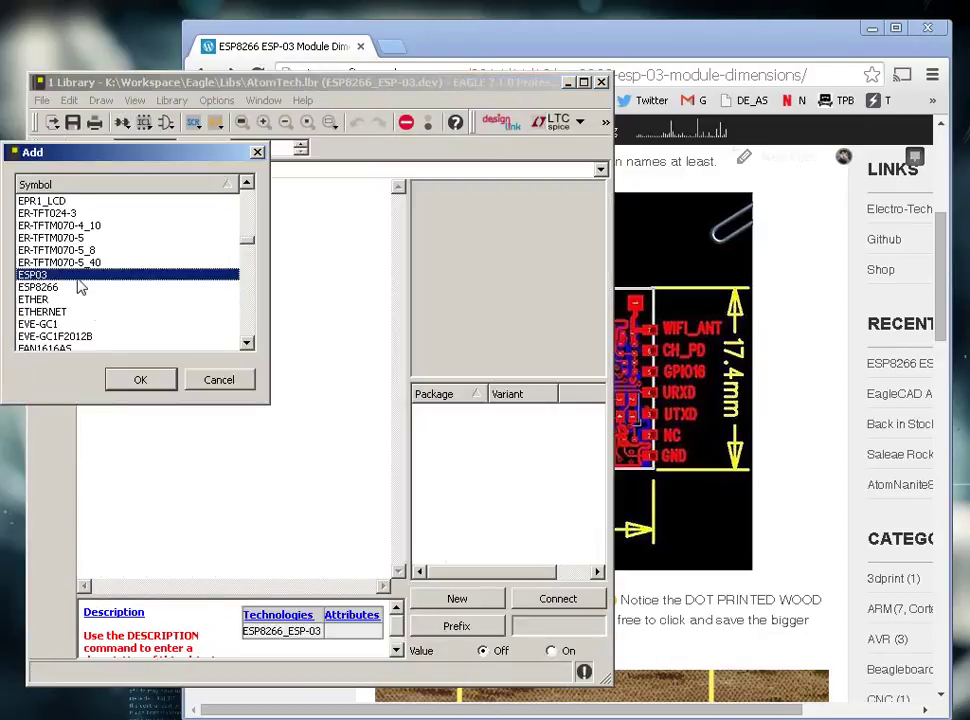
{"action": "double_click", "coordinate": [78, 281]}
{"action": "scroll", "coordinate": [230, 379], "scroll_direction": "up", "scroll_amount": 2}
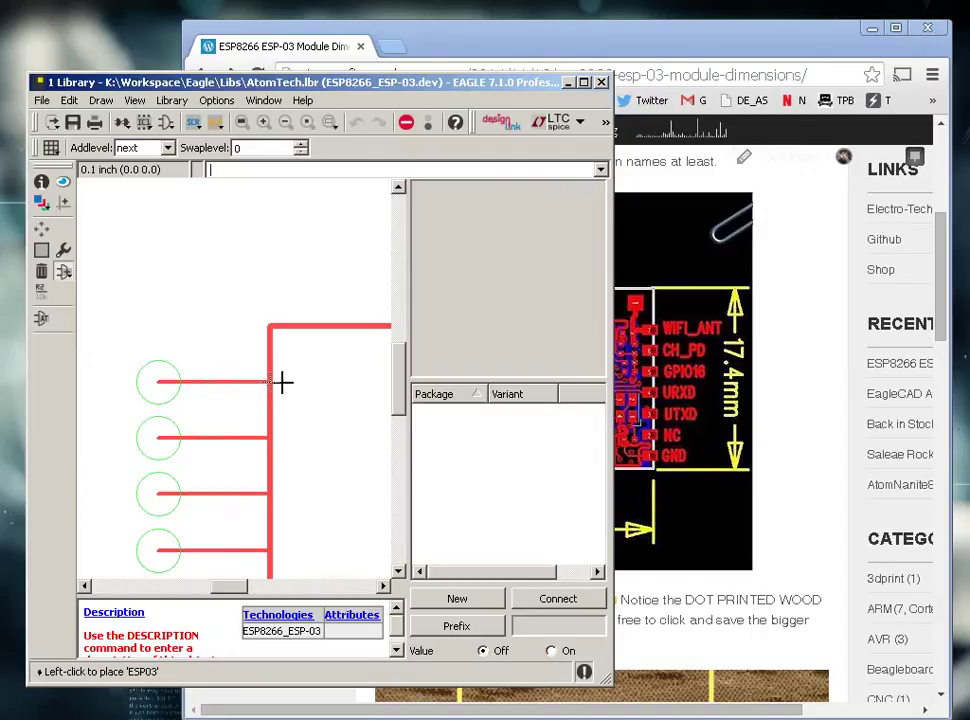
{"action": "left_click", "coordinate": [282, 381]}
- Add a package variant using the ESP8266_ESP03 package
{"action": "left_click", "coordinate": [457, 598]}
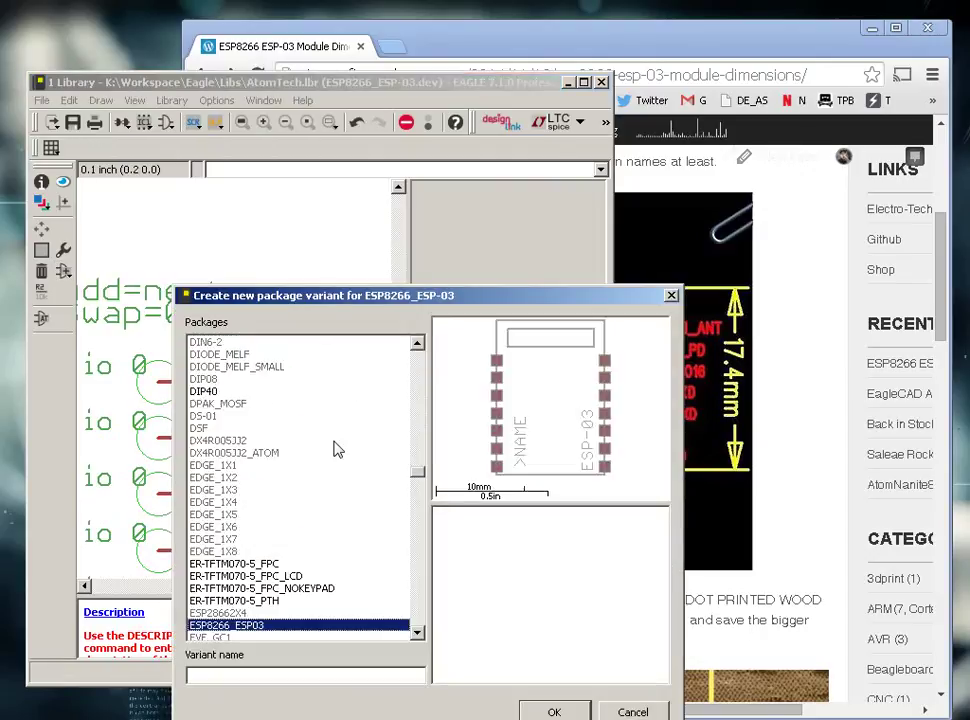
{"action": "scroll", "coordinate": [273, 619], "scroll_direction": "down", "scroll_amount": 3}
{"action": "double_click", "coordinate": [268, 515]}
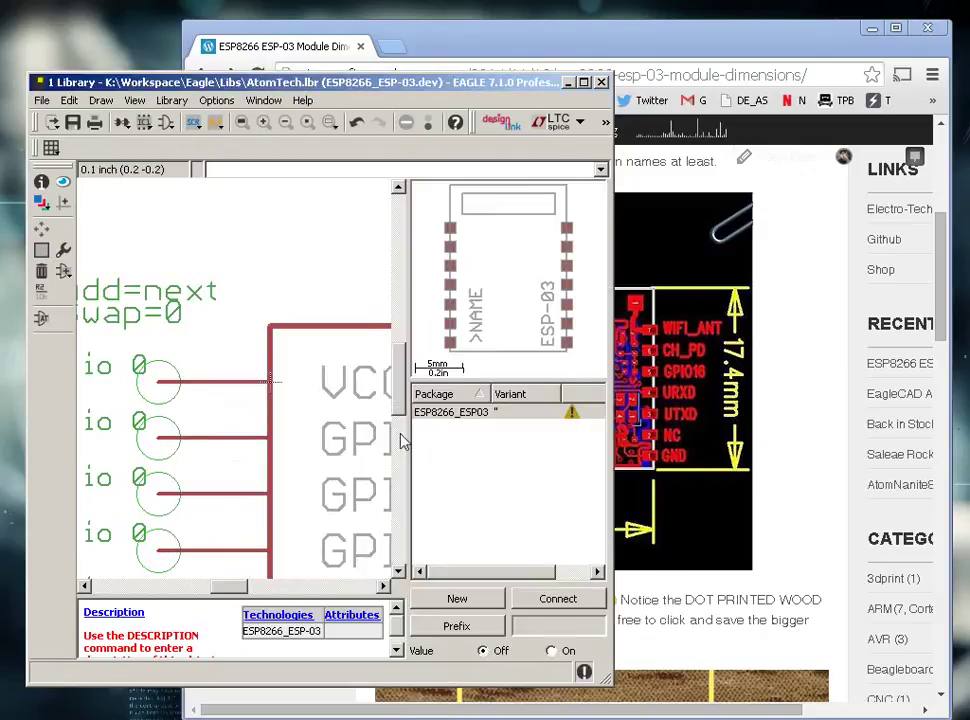
{"action": "scroll", "coordinate": [245, 368], "scroll_direction": "down", "scroll_amount": 5}
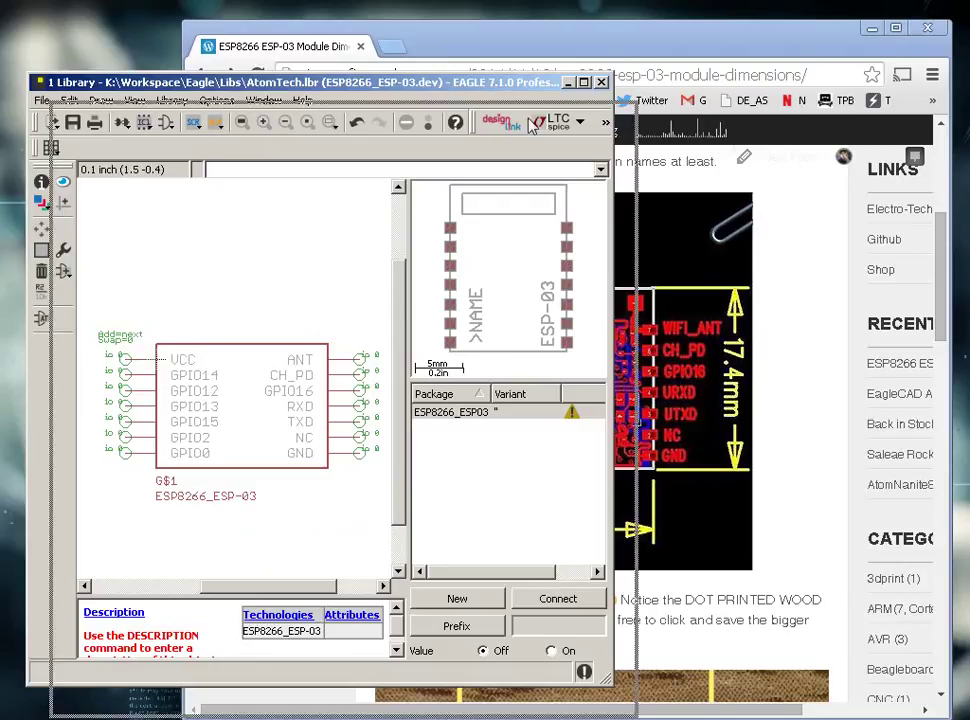
- Open the Connect dialog and position it above the module's pin diagram
{"action": "left_click_drag", "start_coordinate": [533, 122], "coordinate": [537, 494]}
{"action": "left_click_drag", "start_coordinate": [934, 206], "coordinate": [934, 206]}
{"action": "left_click", "coordinate": [591, 441]}
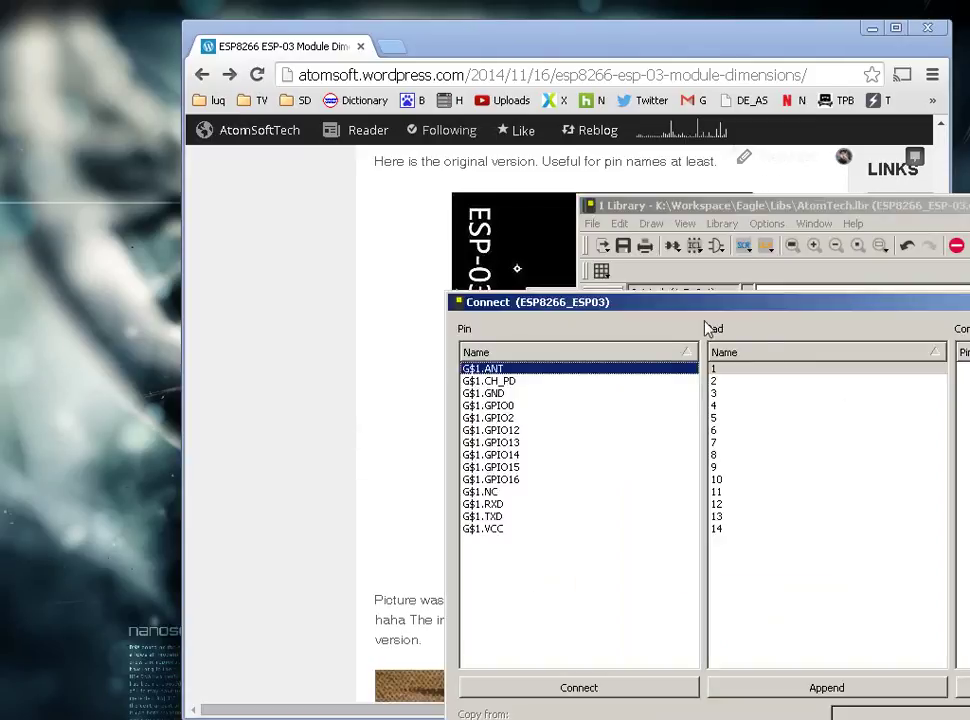
{"action": "left_click_drag", "start_coordinate": [701, 302], "coordinate": [287, 57]}
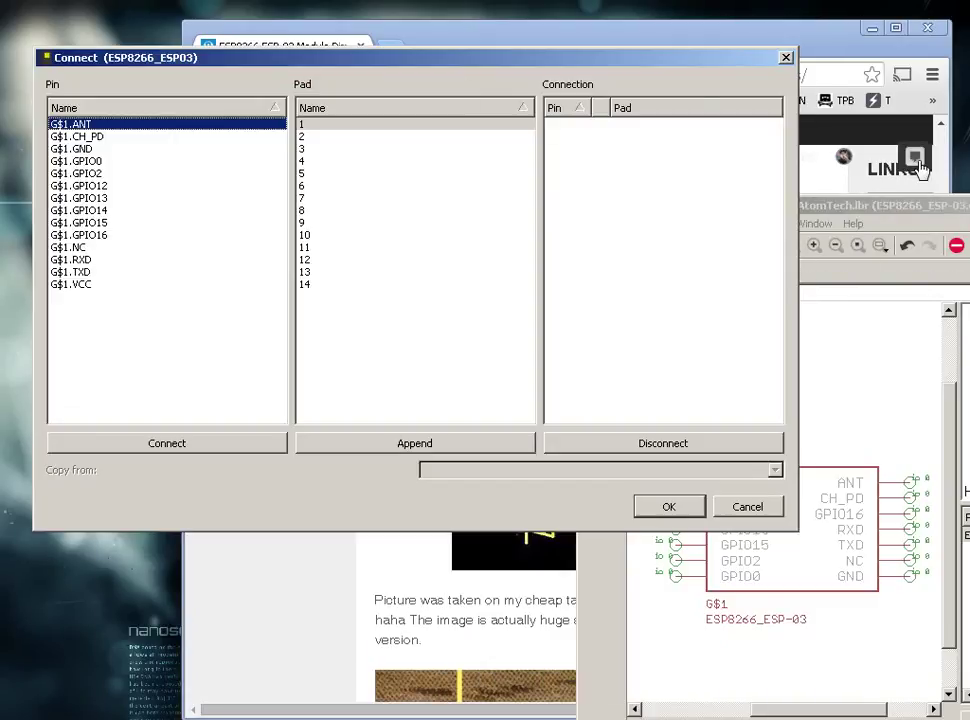
{"action": "left_click_drag", "start_coordinate": [787, 43], "coordinate": [502, 222]}
{"action": "left_click", "coordinate": [477, 78]}
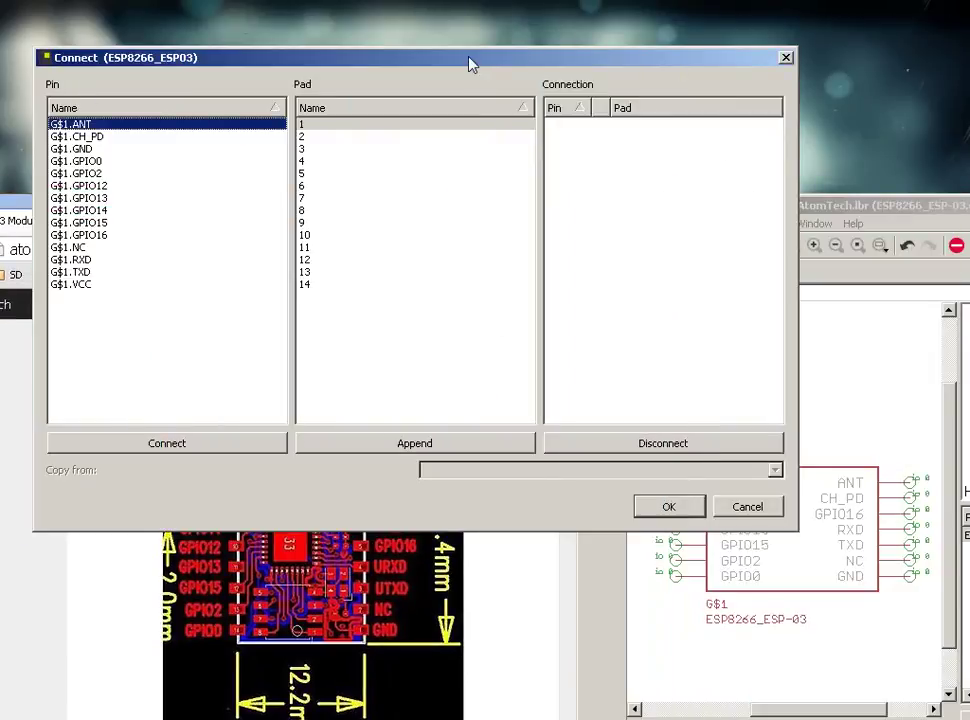
{"action": "left_click_drag", "start_coordinate": [471, 64], "coordinate": [500, 9]}
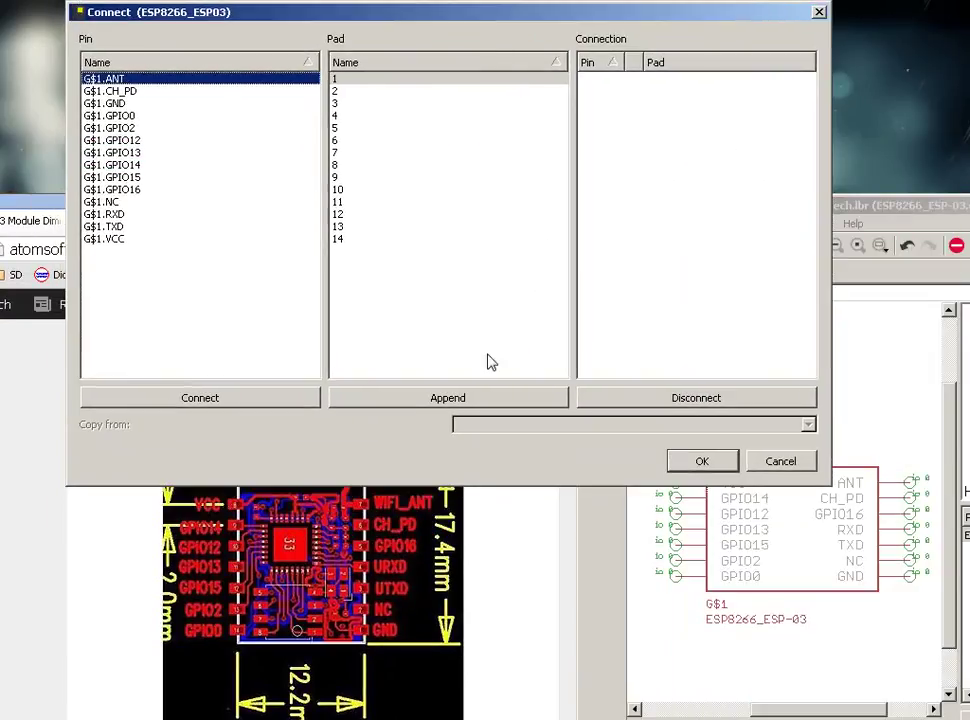
- Connect GND, NC, TXD, RXD, GPIO16, CH_PD and VCC to pads 1 through 7
{"action": "left_click", "coordinate": [364, 81]}
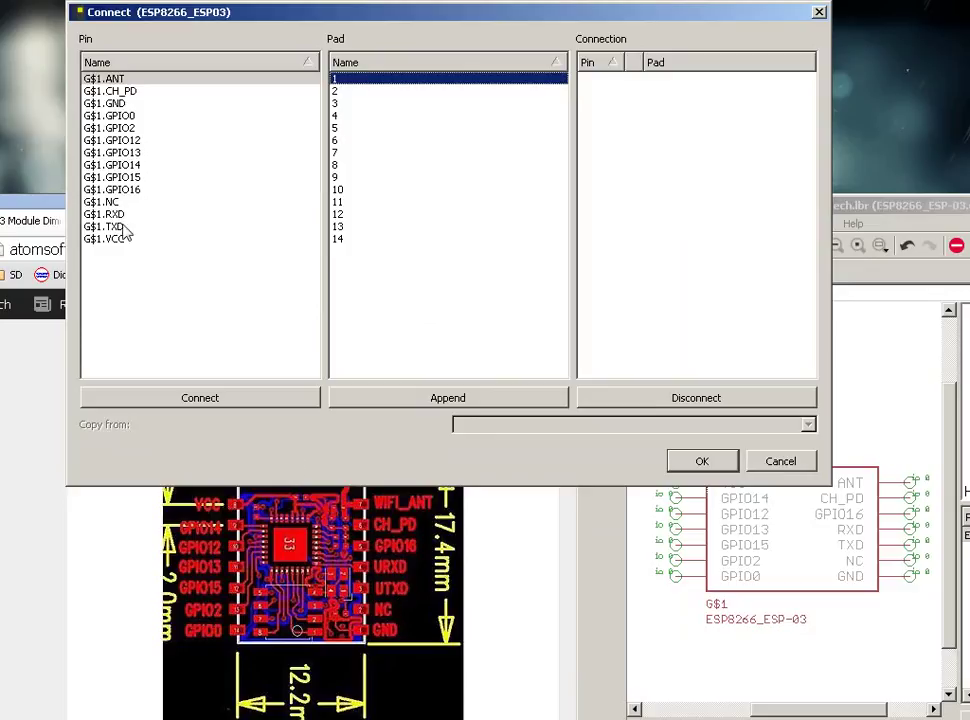
{"action": "double_click", "coordinate": [122, 103]}
{"action": "double_click", "coordinate": [110, 189]}
{"action": "double_click", "coordinate": [112, 201]}
{"action": "double_click", "coordinate": [112, 190]}
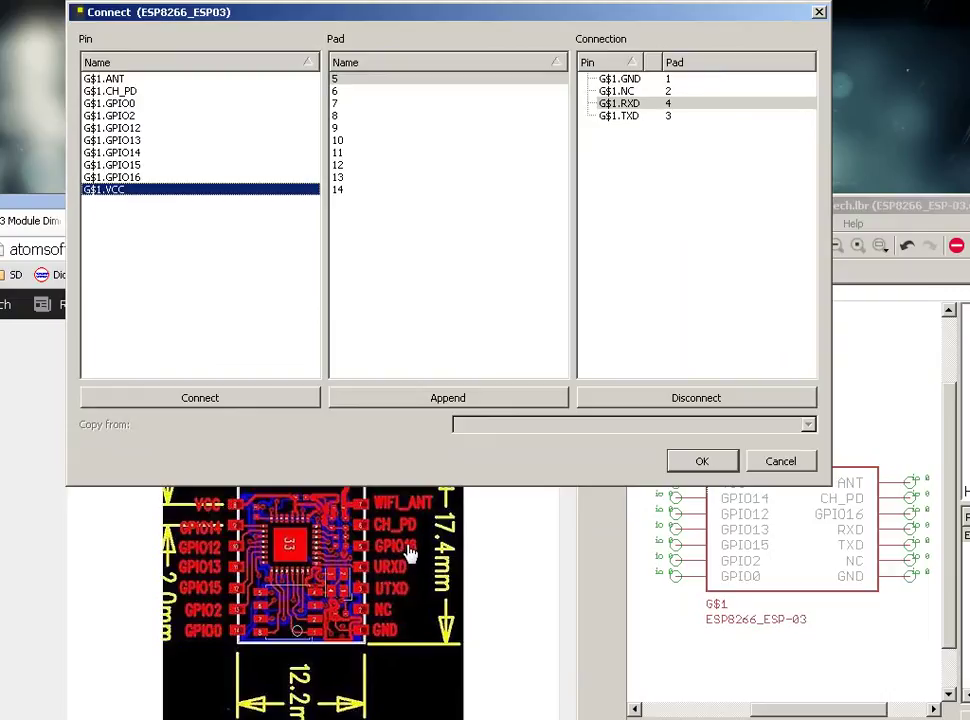
{"action": "double_click", "coordinate": [147, 178]}
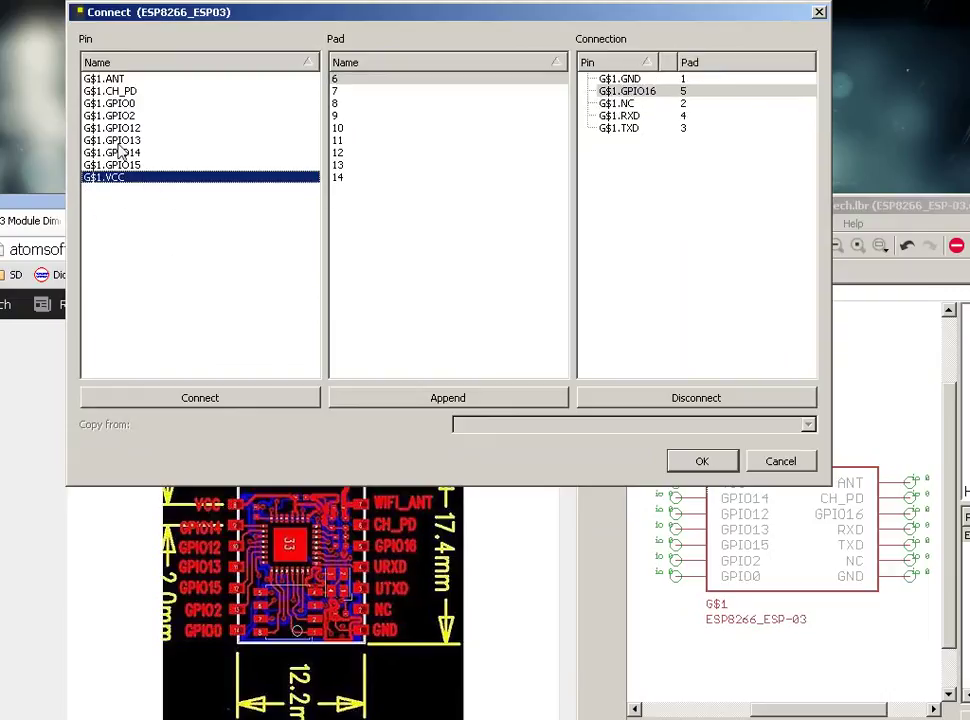
{"action": "double_click", "coordinate": [132, 91]}
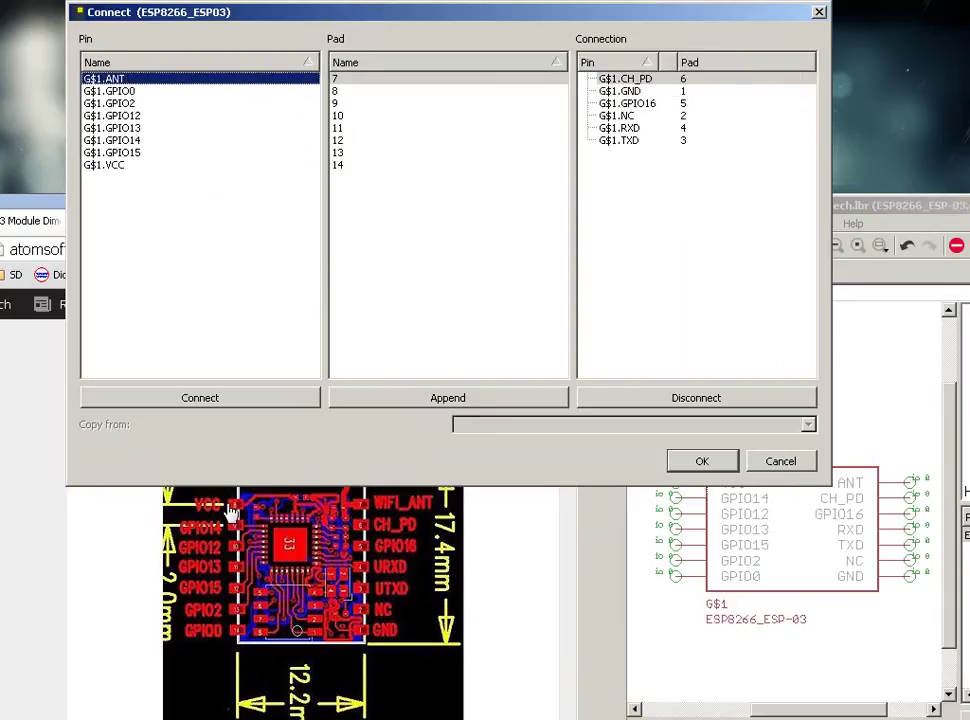
{"action": "double_click", "coordinate": [118, 166]}
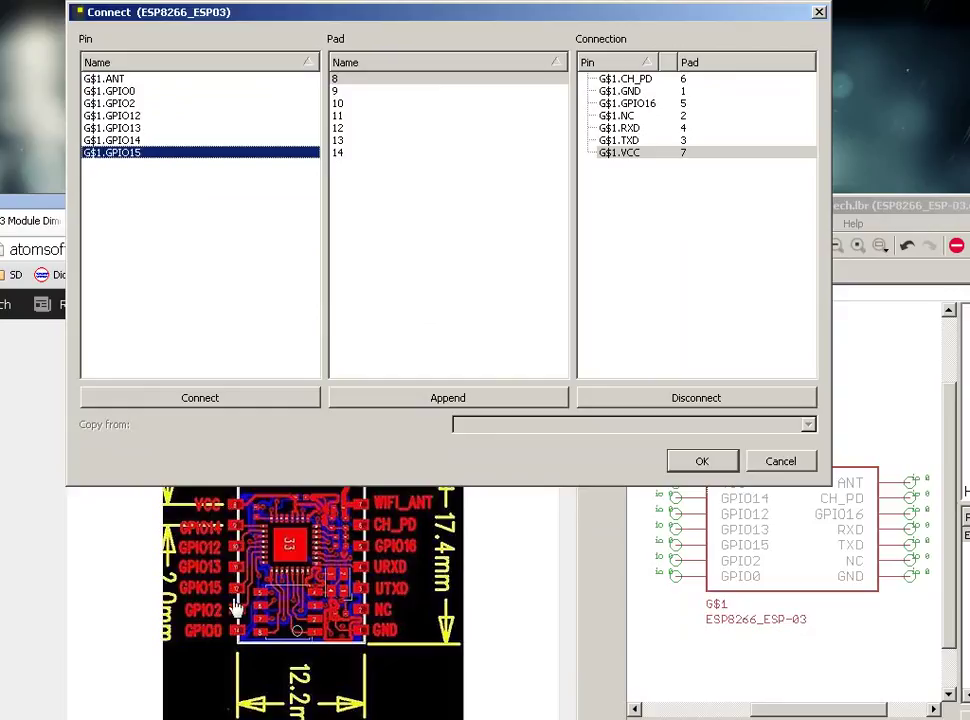
- Connect GPIO14, GPIO12, GPIO13, GPIO15 and GPIO2 to pads 8–12, correcting misassigned pairs
{"action": "left_click_drag", "start_coordinate": [145, 152], "coordinate": [149, 117]}
{"action": "double_click", "coordinate": [149, 117]}
{"action": "left_click", "coordinate": [706, 66]}
{"action": "left_click", "coordinate": [702, 166]}
{"action": "double_click", "coordinate": [702, 166]}
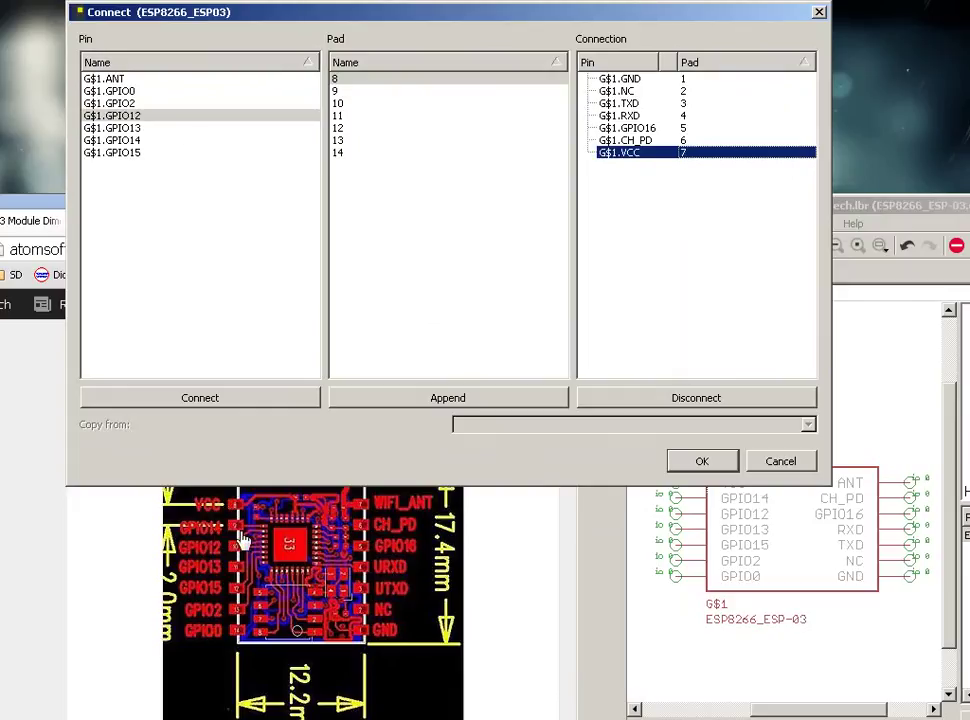
{"action": "double_click", "coordinate": [125, 140]}
{"action": "double_click", "coordinate": [141, 118]}
{"action": "double_click", "coordinate": [134, 130]}
{"action": "double_click", "coordinate": [650, 190]}
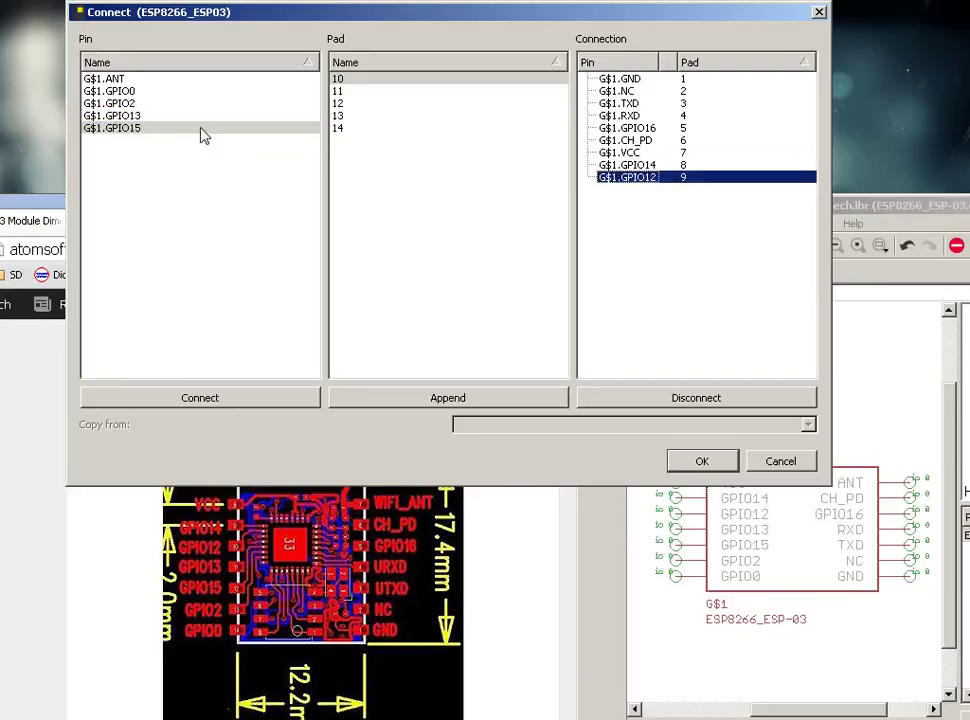
{"action": "double_click", "coordinate": [141, 117]}
{"action": "double_click", "coordinate": [139, 117]}
{"action": "double_click", "coordinate": [140, 116]}
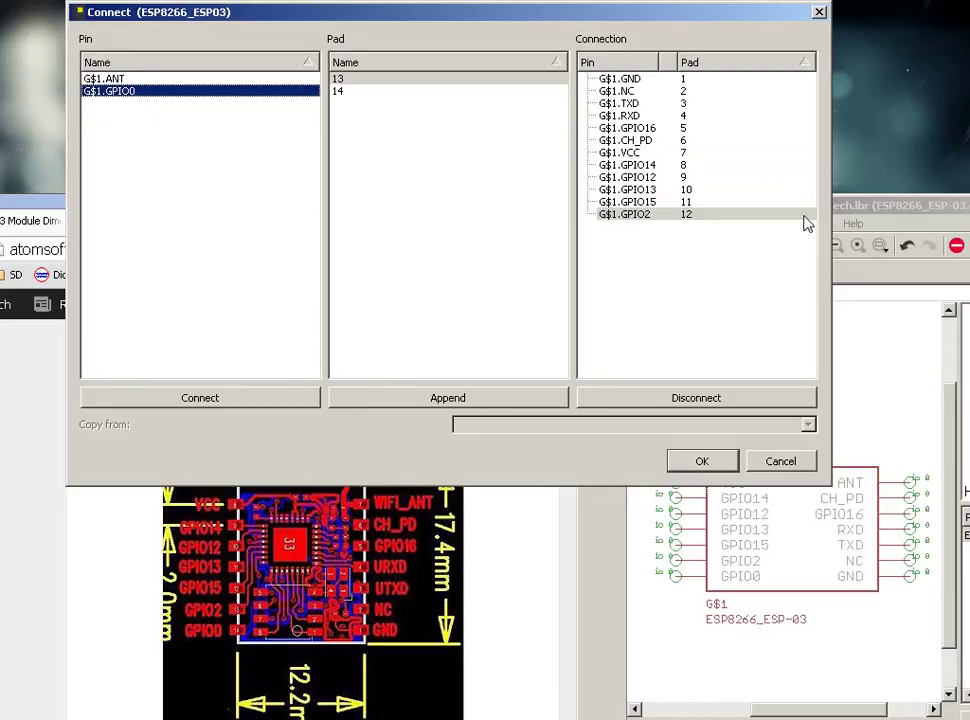
- Disconnect the VCC, GPIO14, GPIO12, GPIO13 and GPIO15 pad connections
{"action": "double_click", "coordinate": [703, 155]}
{"action": "double_click", "coordinate": [703, 155]}
{"action": "double_click", "coordinate": [703, 155]}
{"action": "double_click", "coordinate": [703, 155]}
{"action": "double_click", "coordinate": [703, 155]}
{"action": "double_click", "coordinate": [703, 155]}
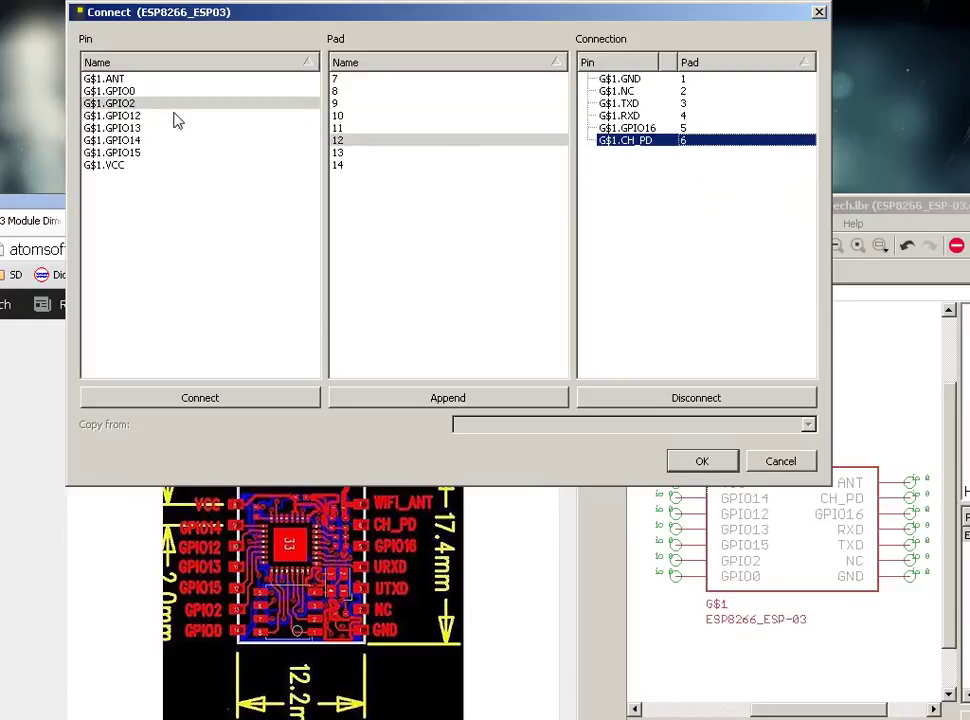
- Connect ANT to pad 7 and VCC to pad 8
{"action": "left_click", "coordinate": [361, 80]}
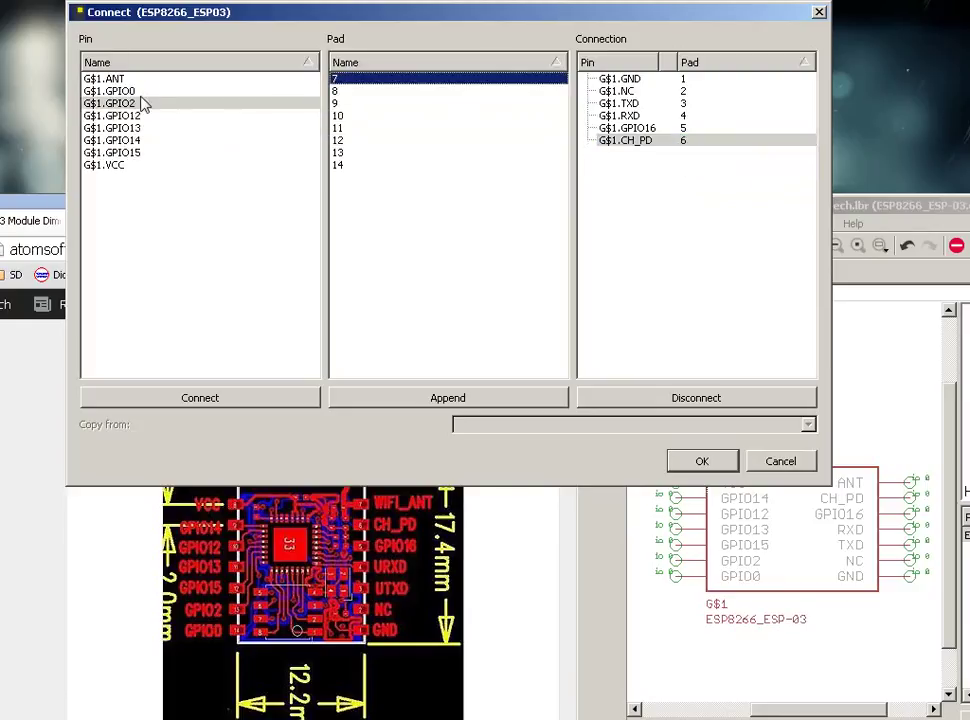
{"action": "left_click", "coordinate": [104, 79]}
{"action": "double_click", "coordinate": [104, 79]}
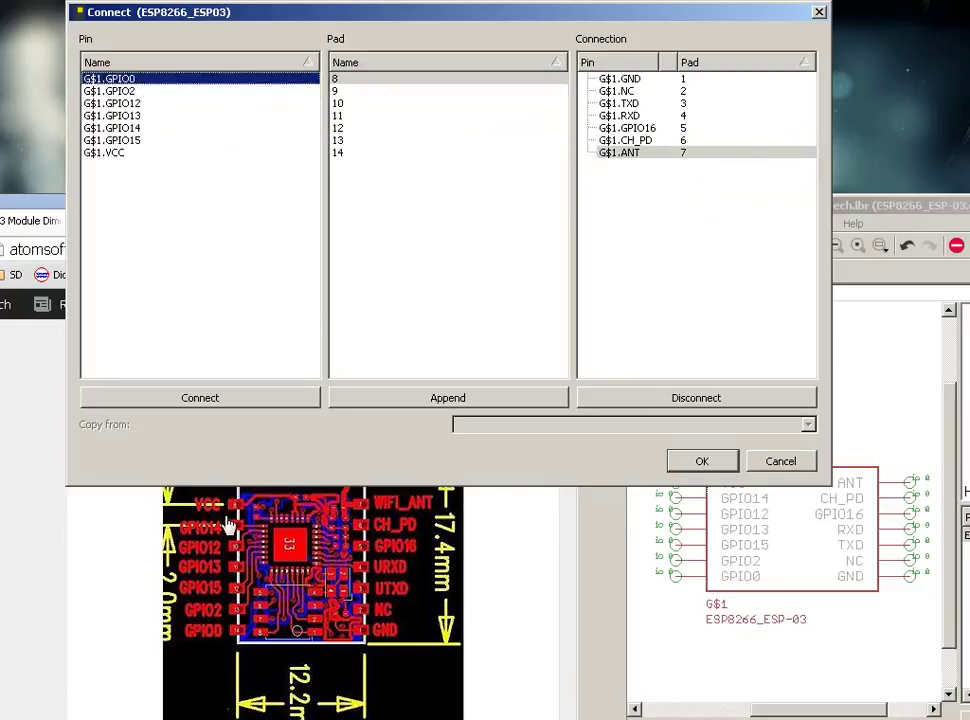
{"action": "left_click", "coordinate": [117, 155]}
{"action": "double_click", "coordinate": [116, 155]}
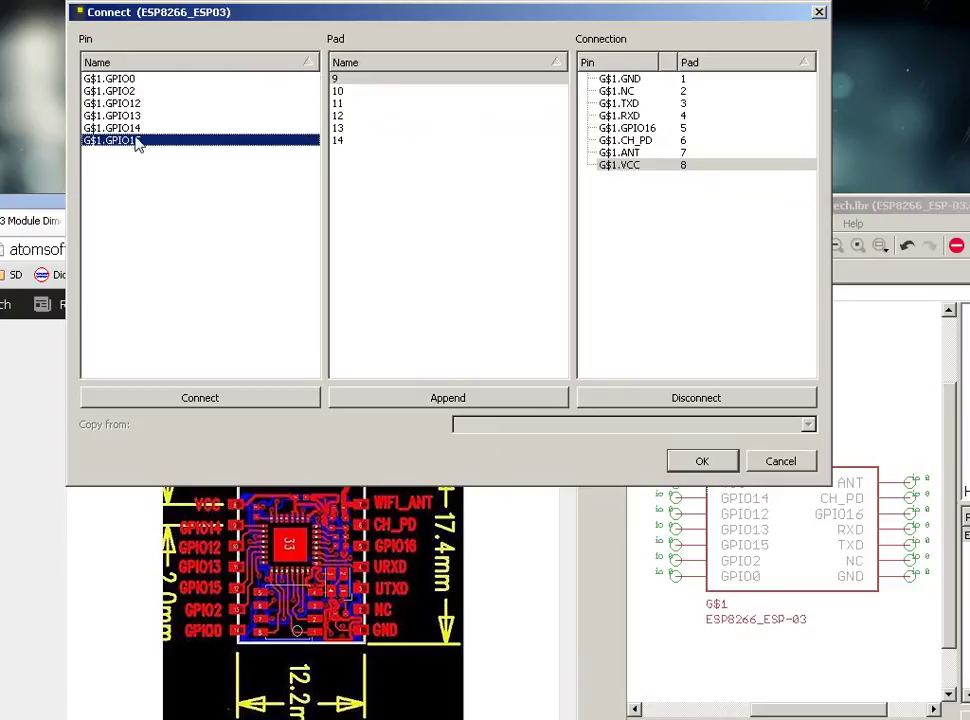
- Connect GPIO14, GPIO12, GPIO13, GPIO15, GPIO2 and GPIO0 to pads 9 through 14
{"action": "left_click", "coordinate": [112, 128]}
{"action": "double_click", "coordinate": [112, 128]}
{"action": "double_click", "coordinate": [112, 103]}
{"action": "double_click", "coordinate": [150, 105]}
{"action": "double_click", "coordinate": [150, 105]}
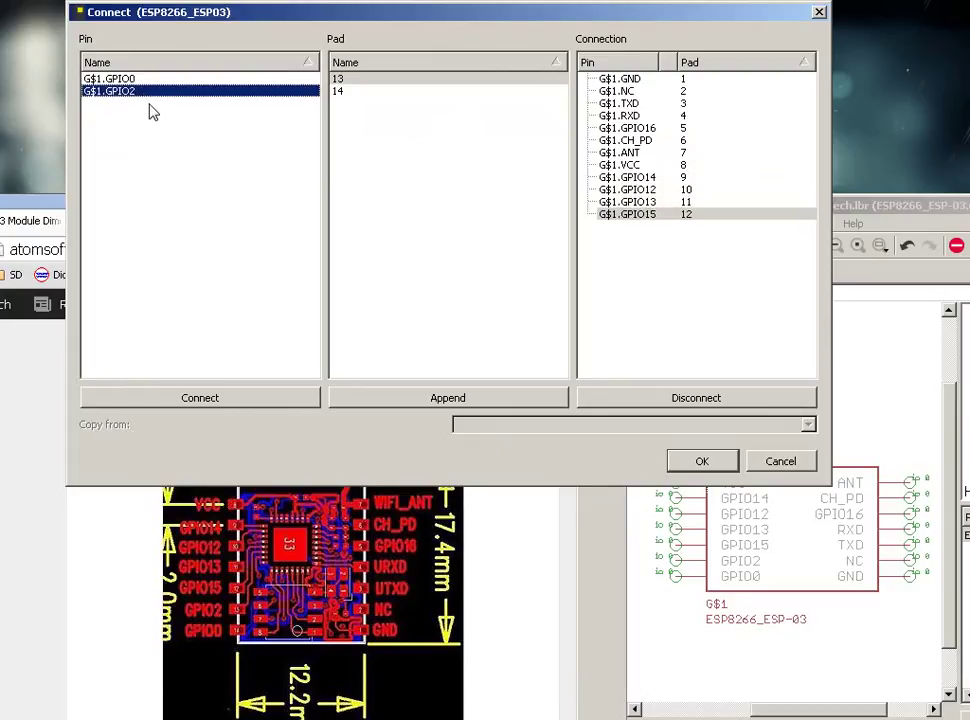
{"action": "double_click", "coordinate": [153, 92]}
{"action": "double_click", "coordinate": [153, 91]}
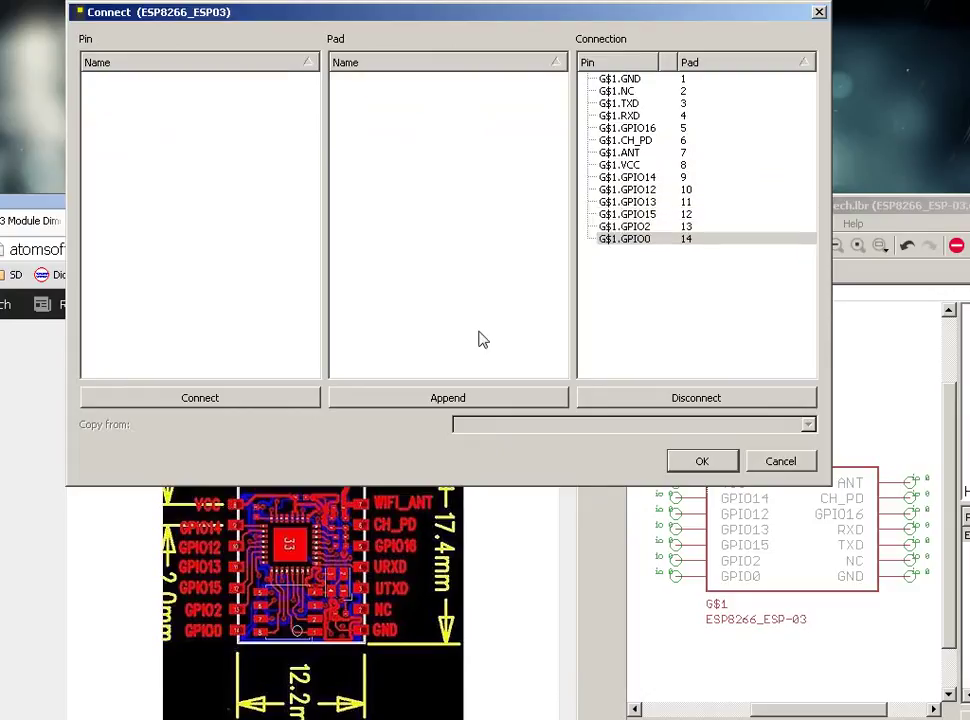
- Confirm the Connect dialog and move the library window back to screen centre
{"action": "left_click", "coordinate": [703, 462]}
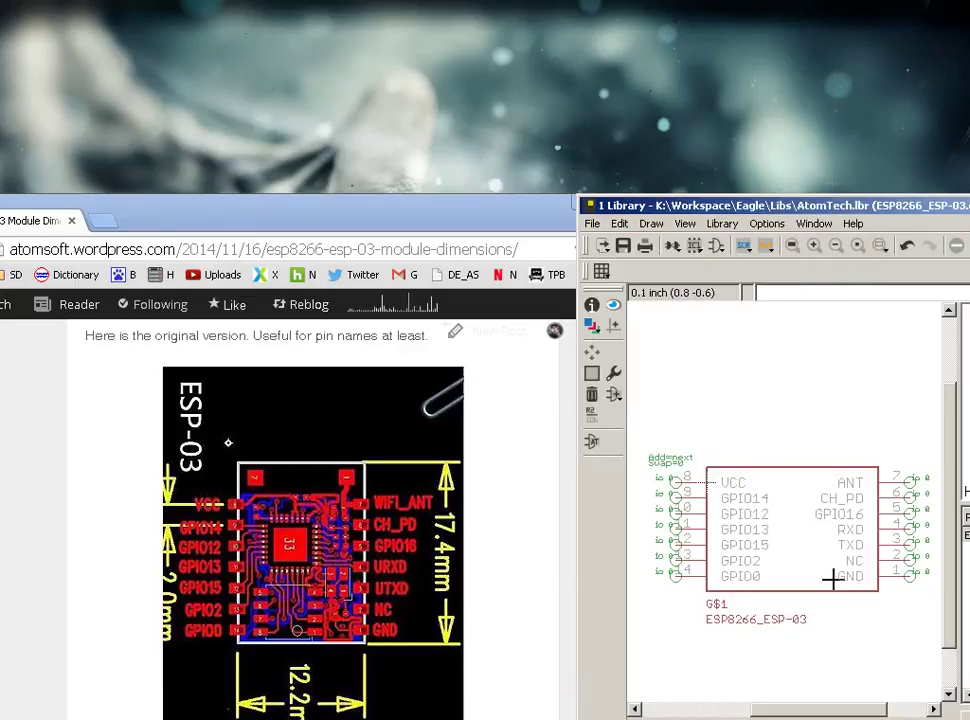
{"action": "left_click_drag", "start_coordinate": [580, 175], "coordinate": [331, 122]}
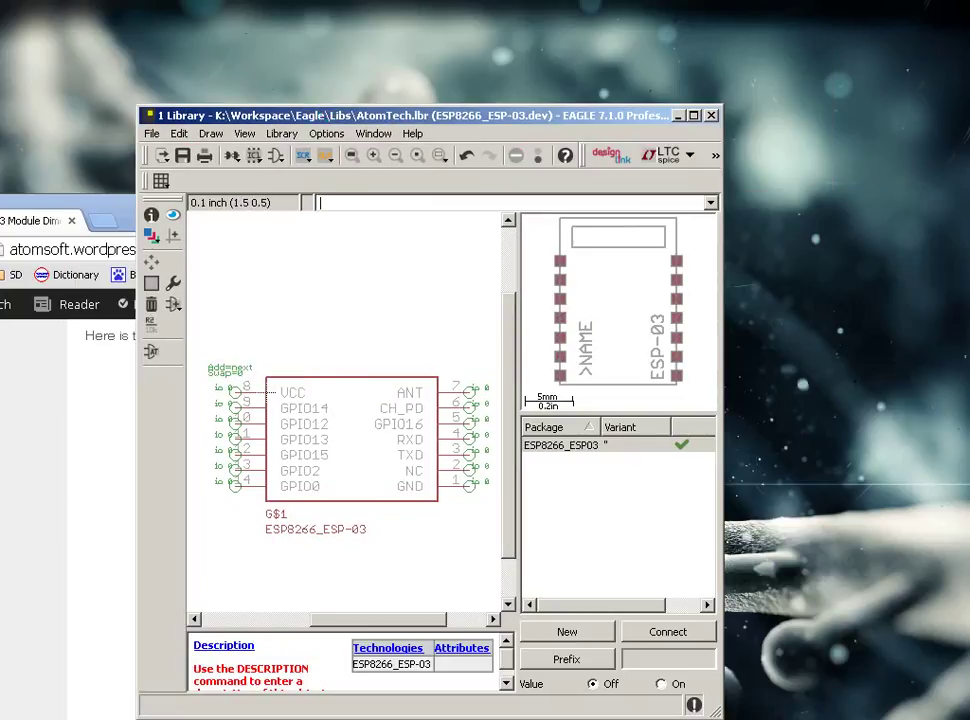